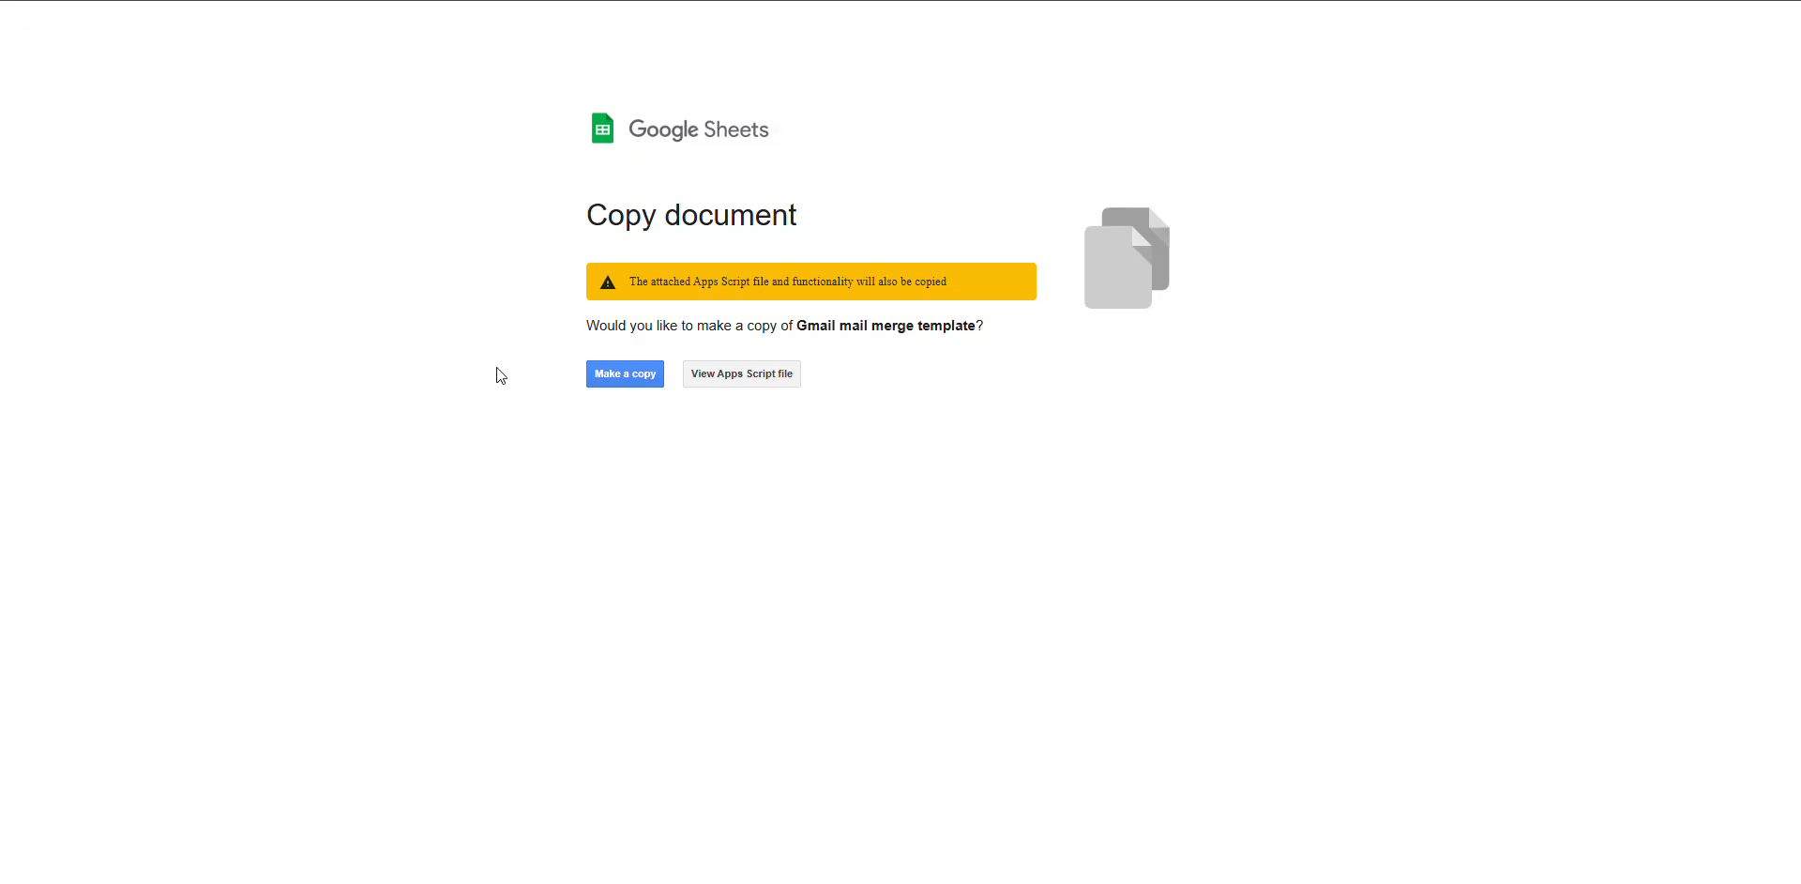
Make your own copy of the Gmail mail merge template with its attached script
{"action": "left_click", "coordinate": [640, 379]}
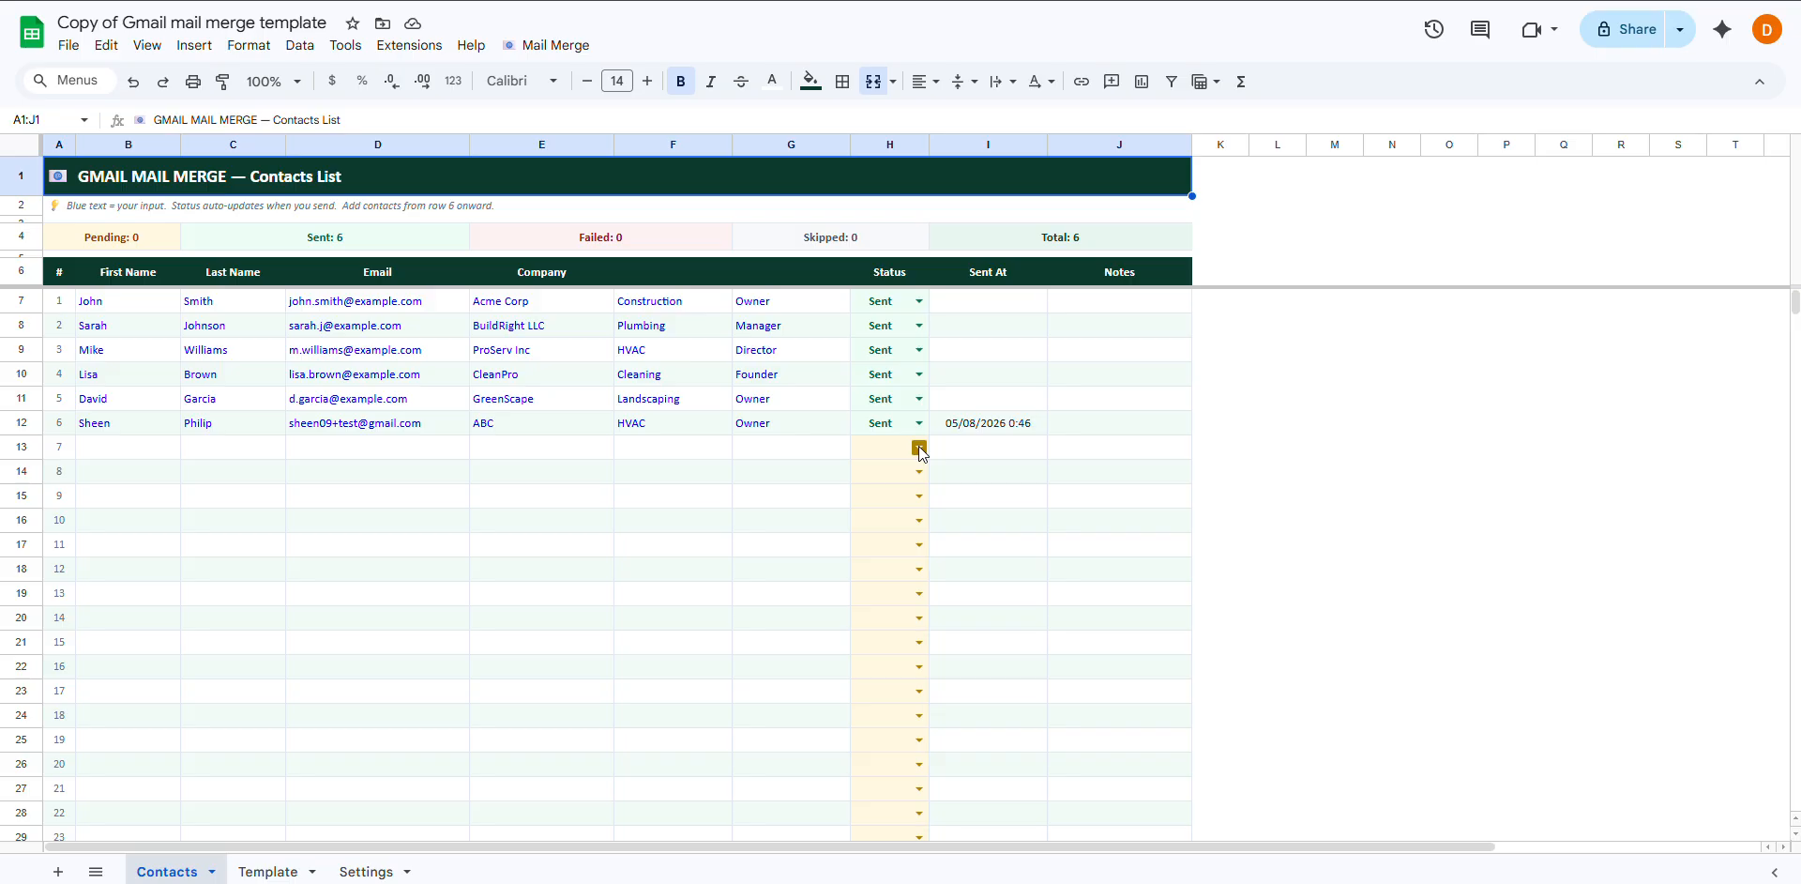
Enter the new contact's first name, last name and email address in row 13
{"action": "left_click", "coordinate": [136, 452]}
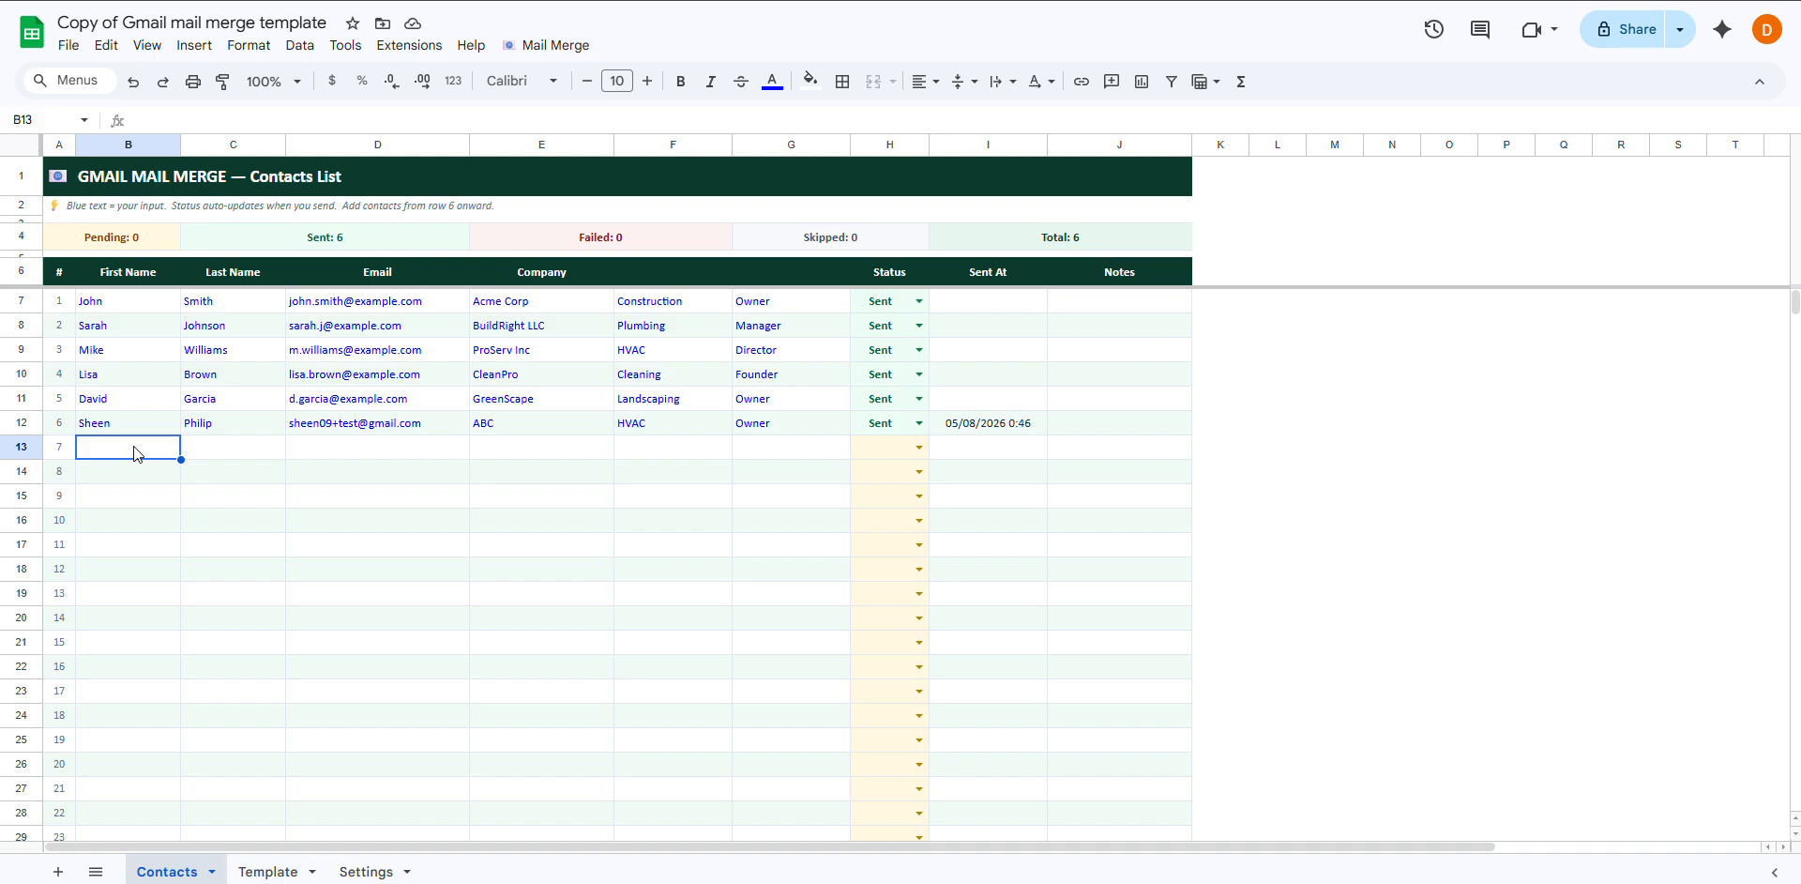
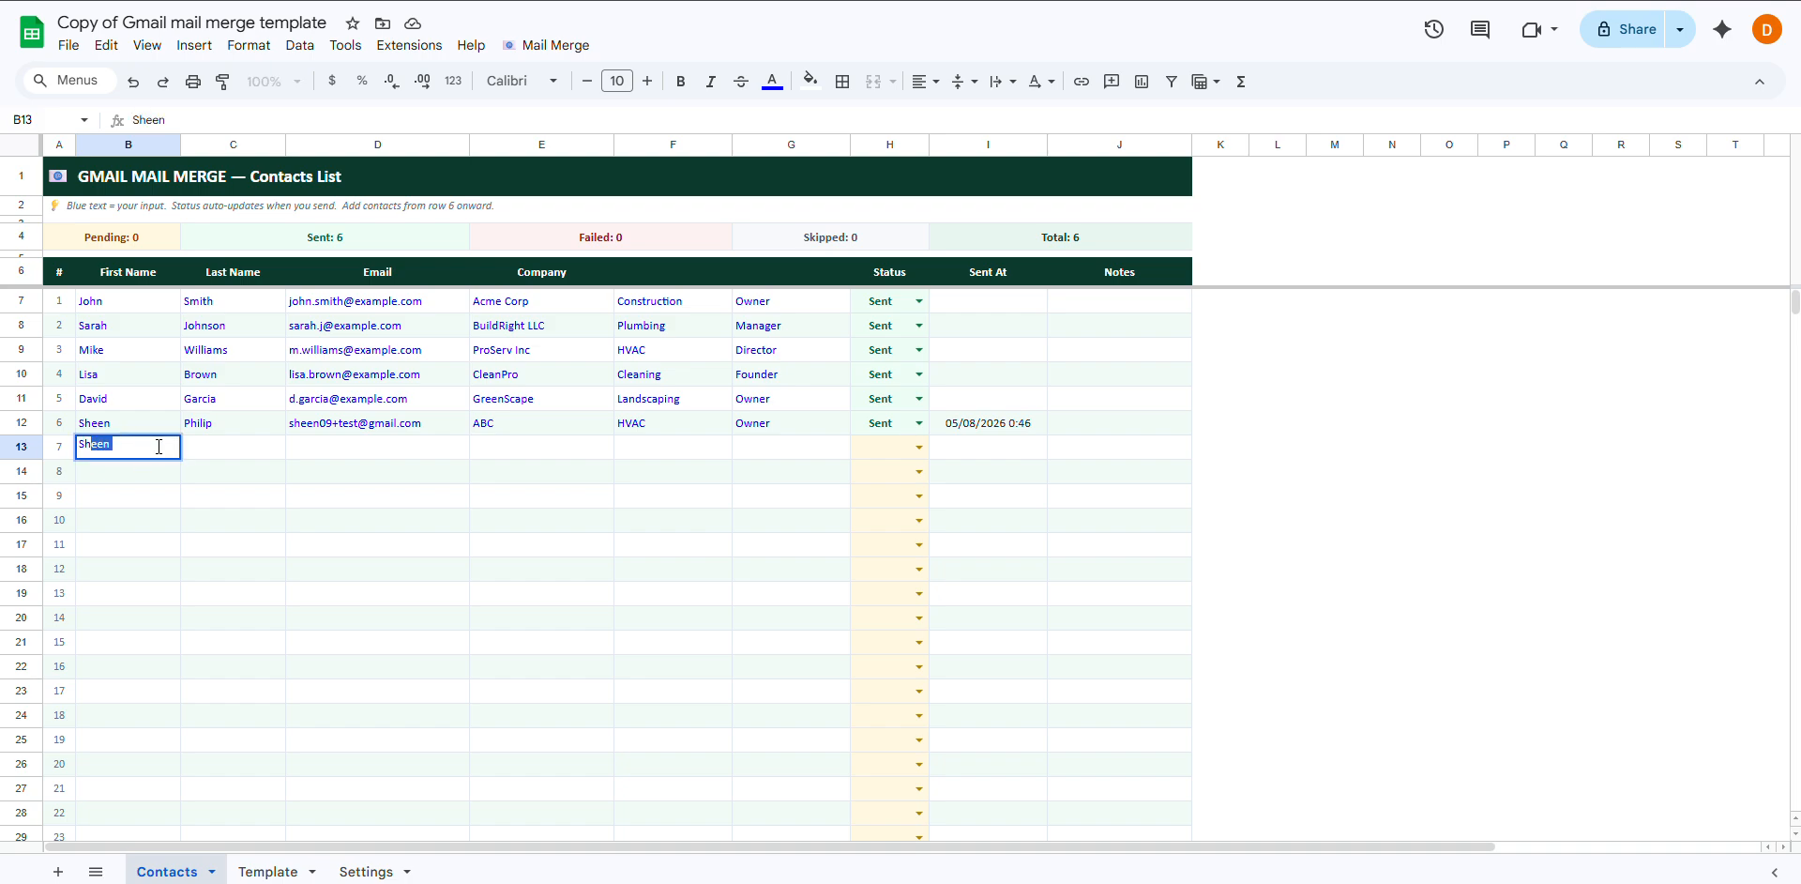
{"action": "key", "text": "Tab"}
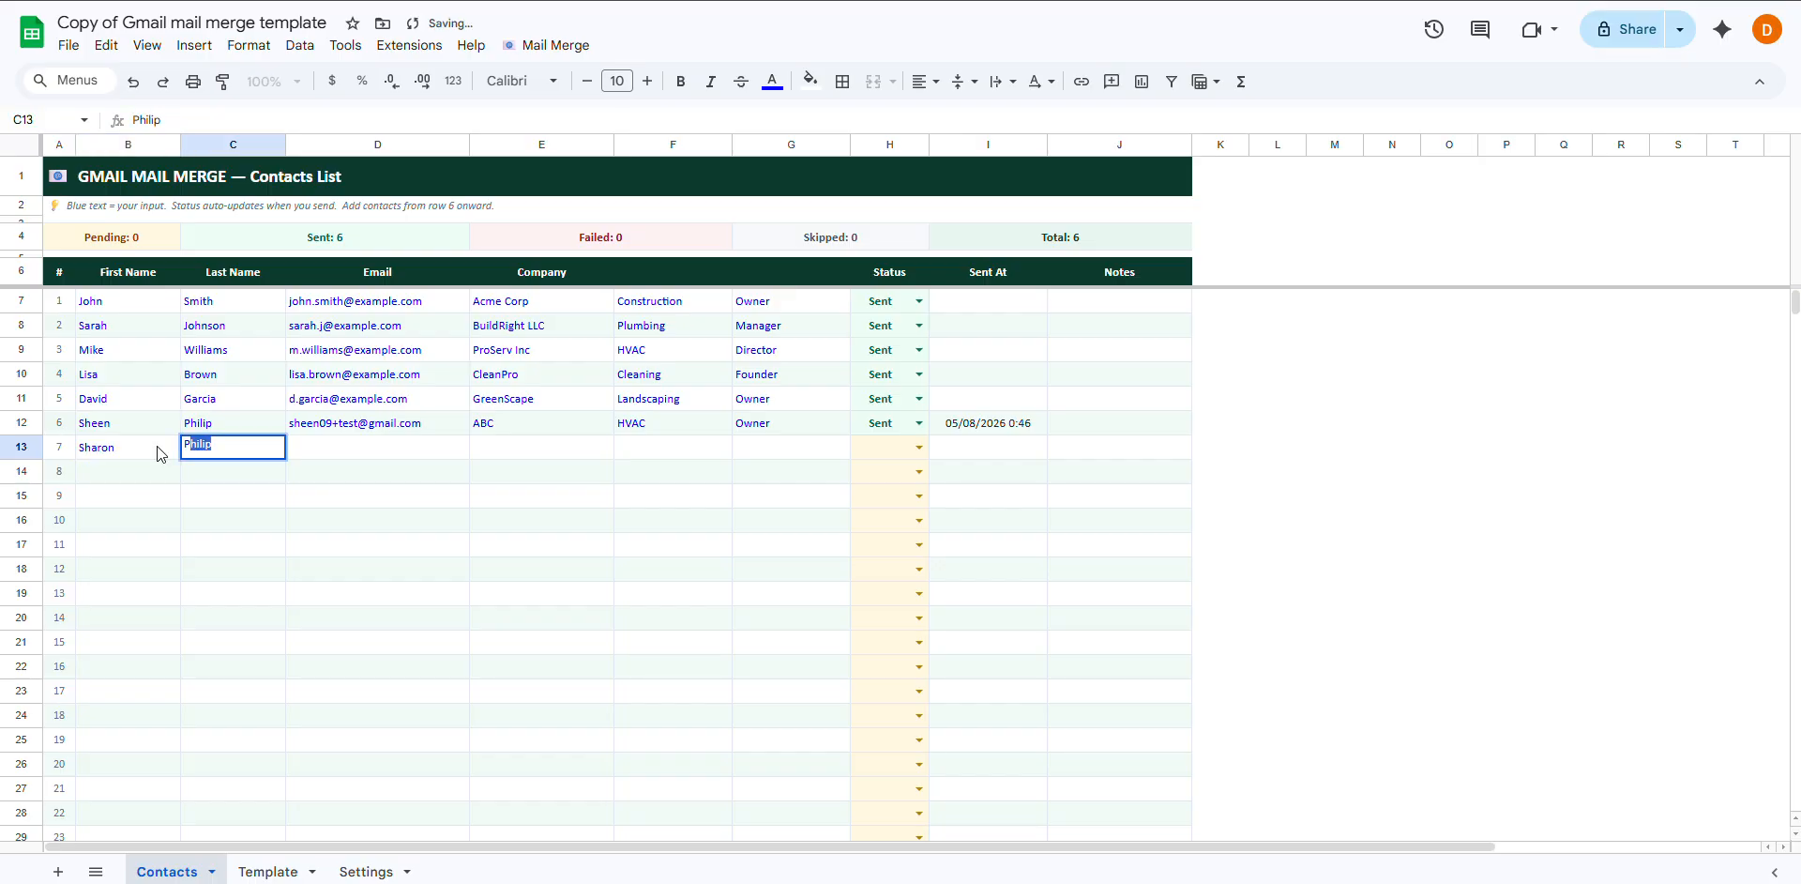
{"action": "key", "text": "Tab"}
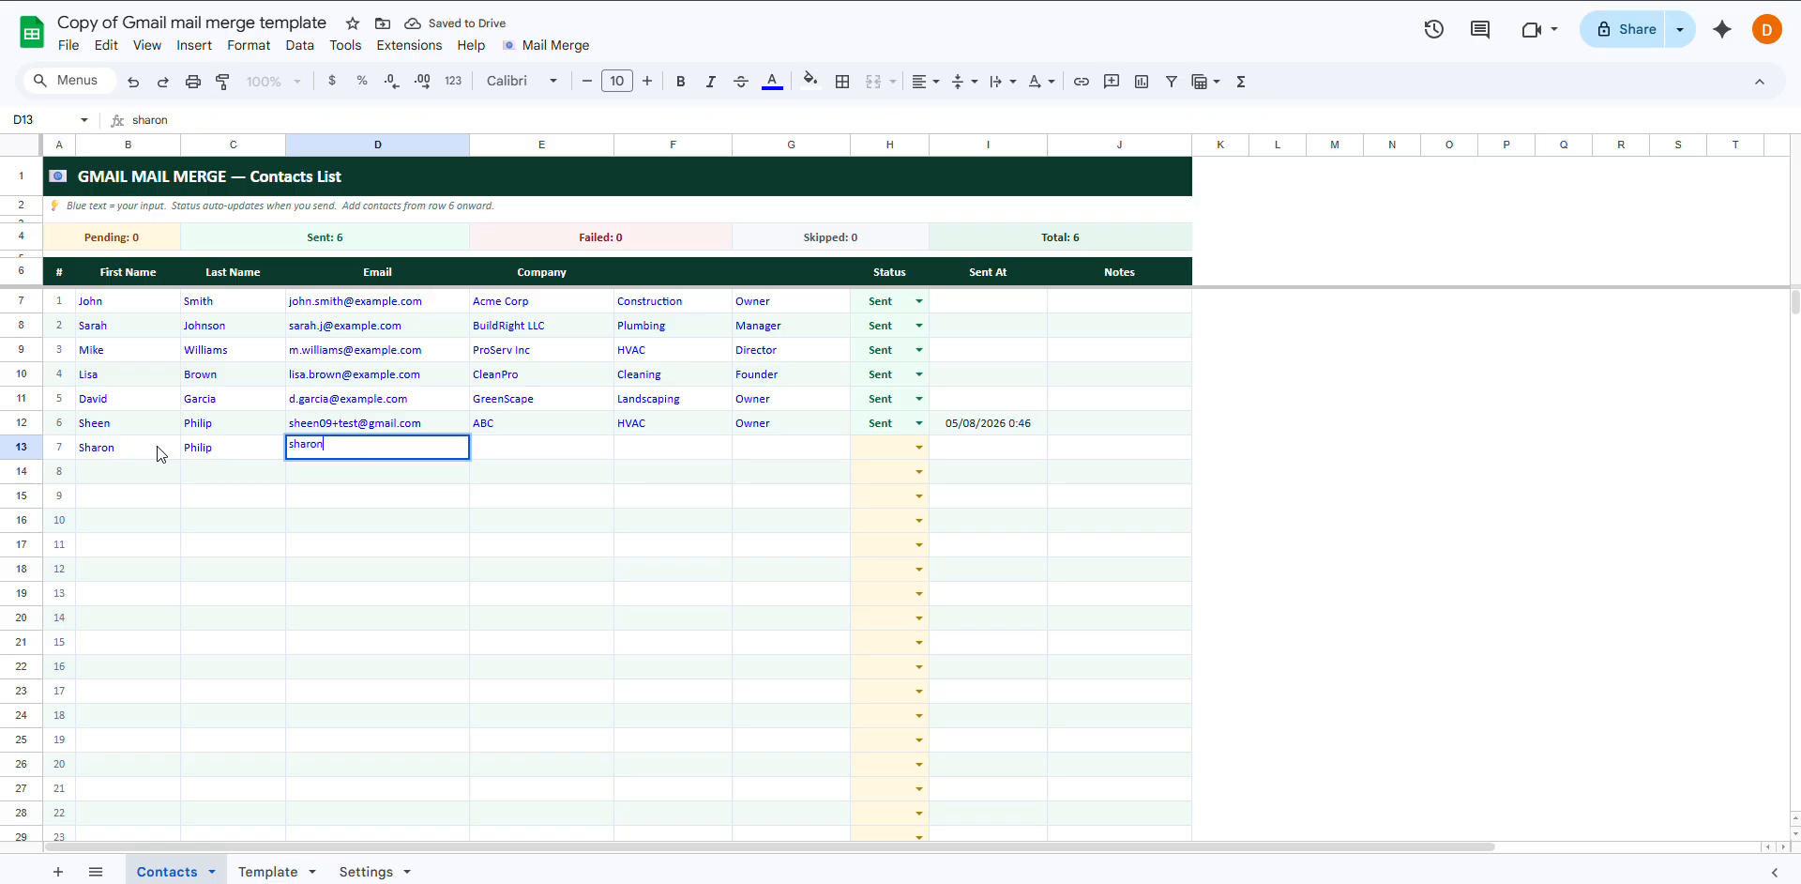
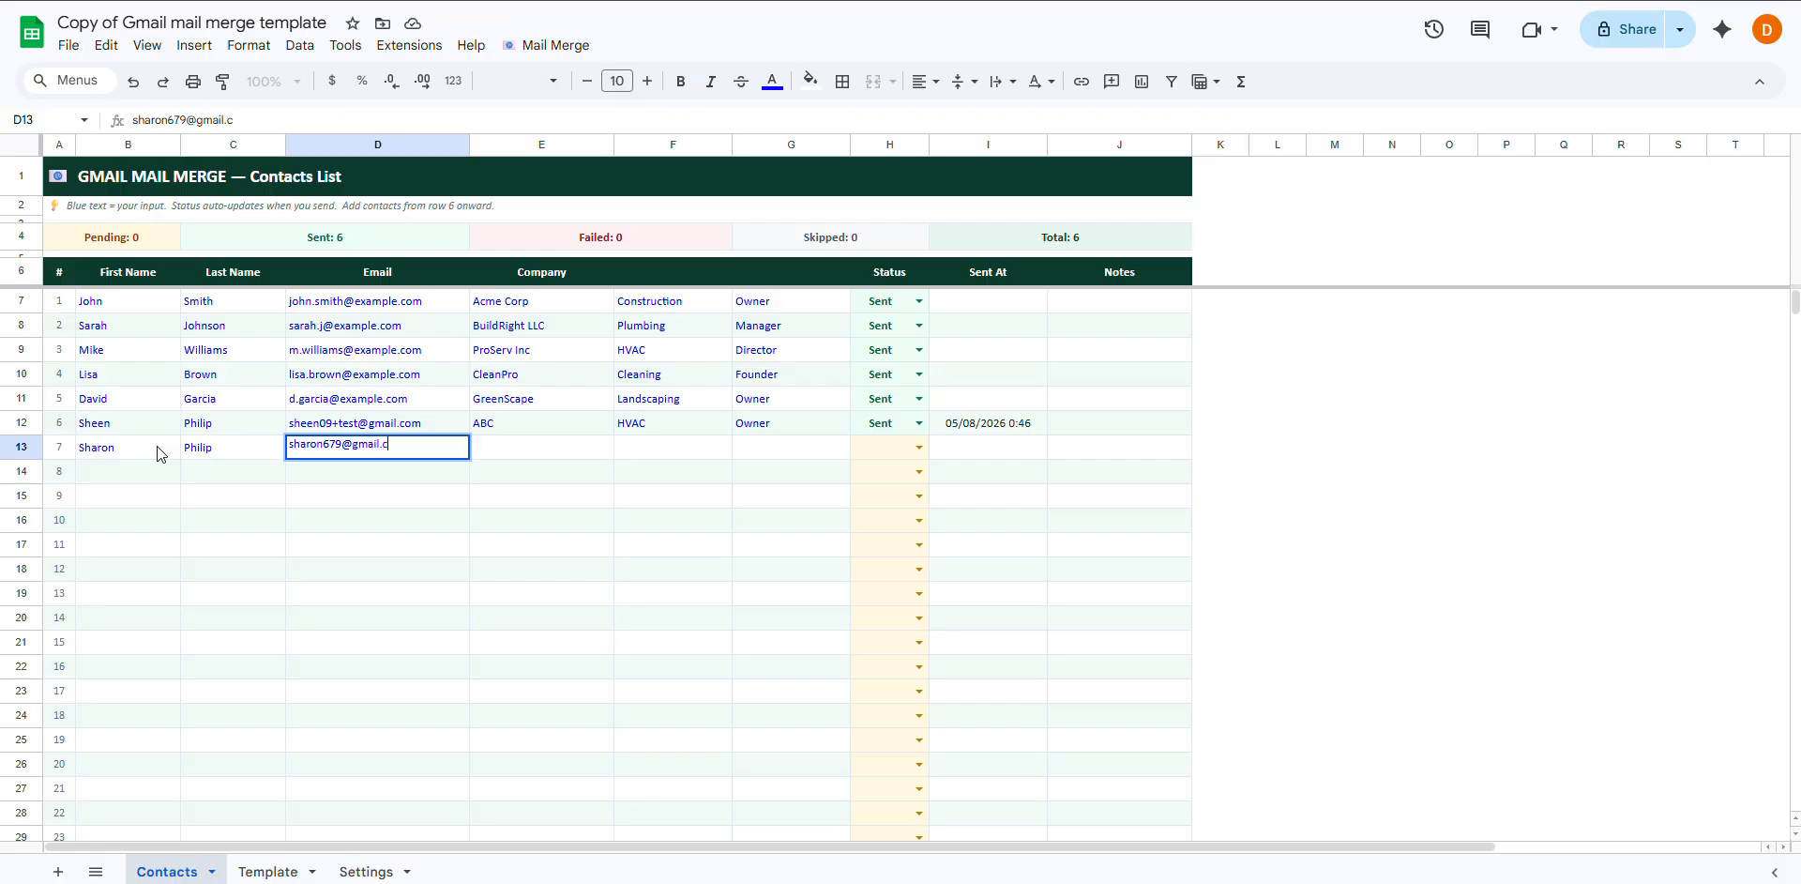
{"action": "key", "text": "Tab"}
Fill in company ABC, industry HVAC and role Manager for the new contact
{"action": "type", "text": "A"}
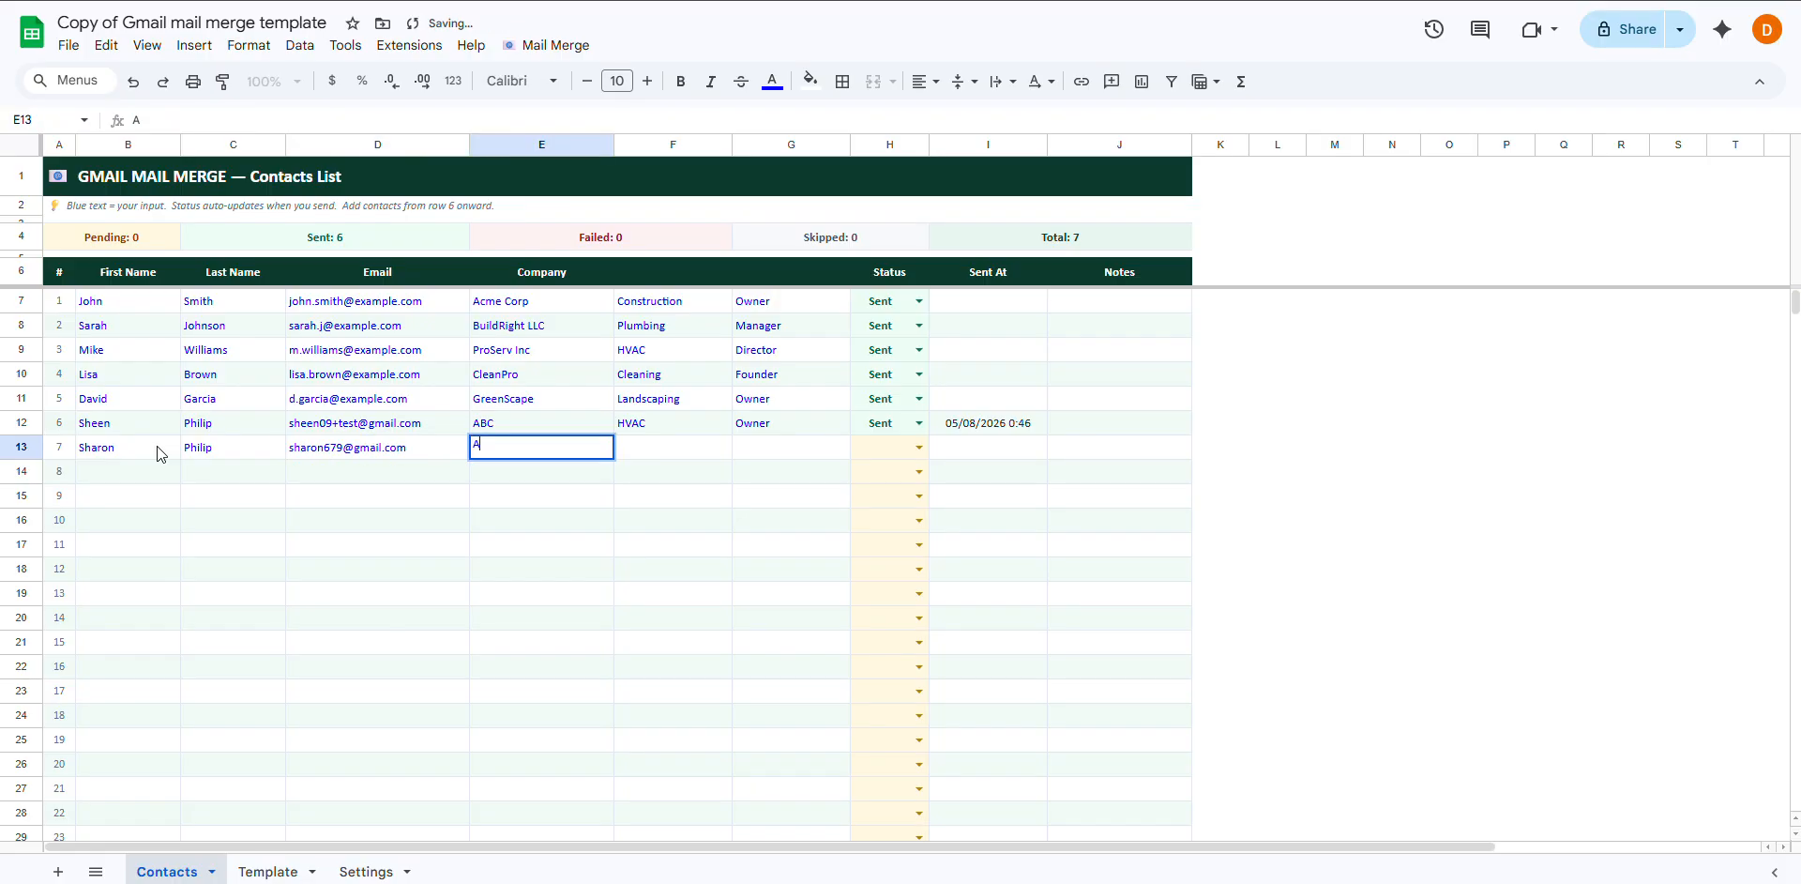
{"action": "type", "text": "BC"}
{"action": "key", "text": "Tab"}
{"action": "type", "text": "H"}
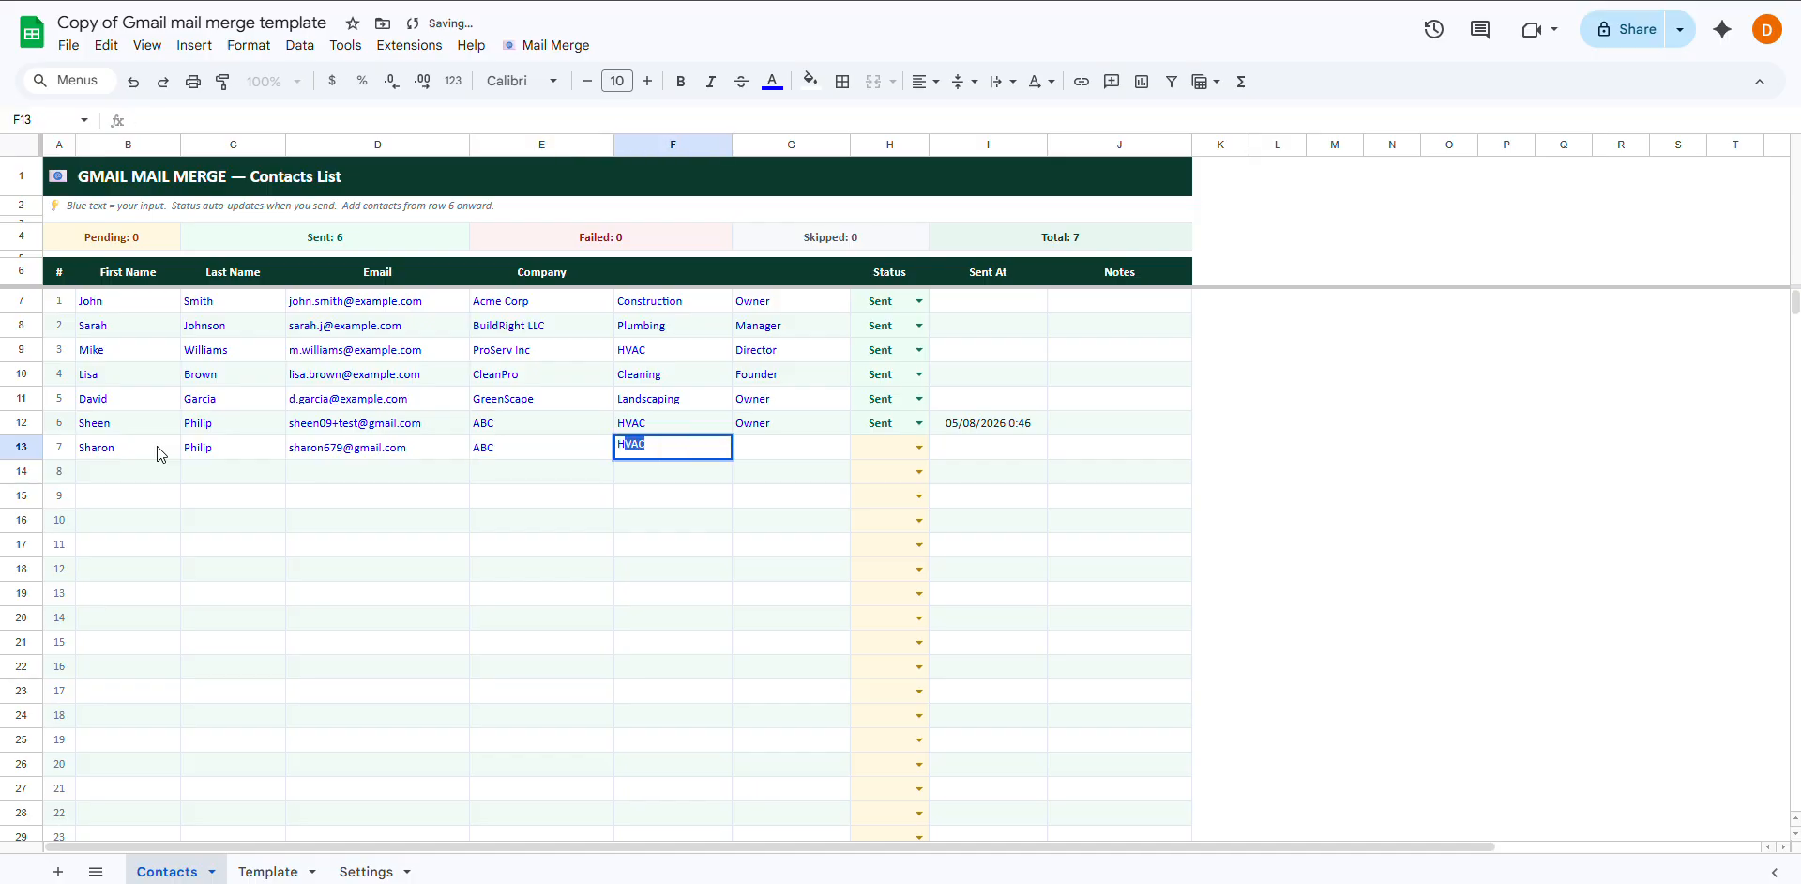
{"action": "type", "text": "A"}
{"action": "type", "text": "V"}
{"action": "key", "text": "Tab"}
{"action": "type", "text": "M"}
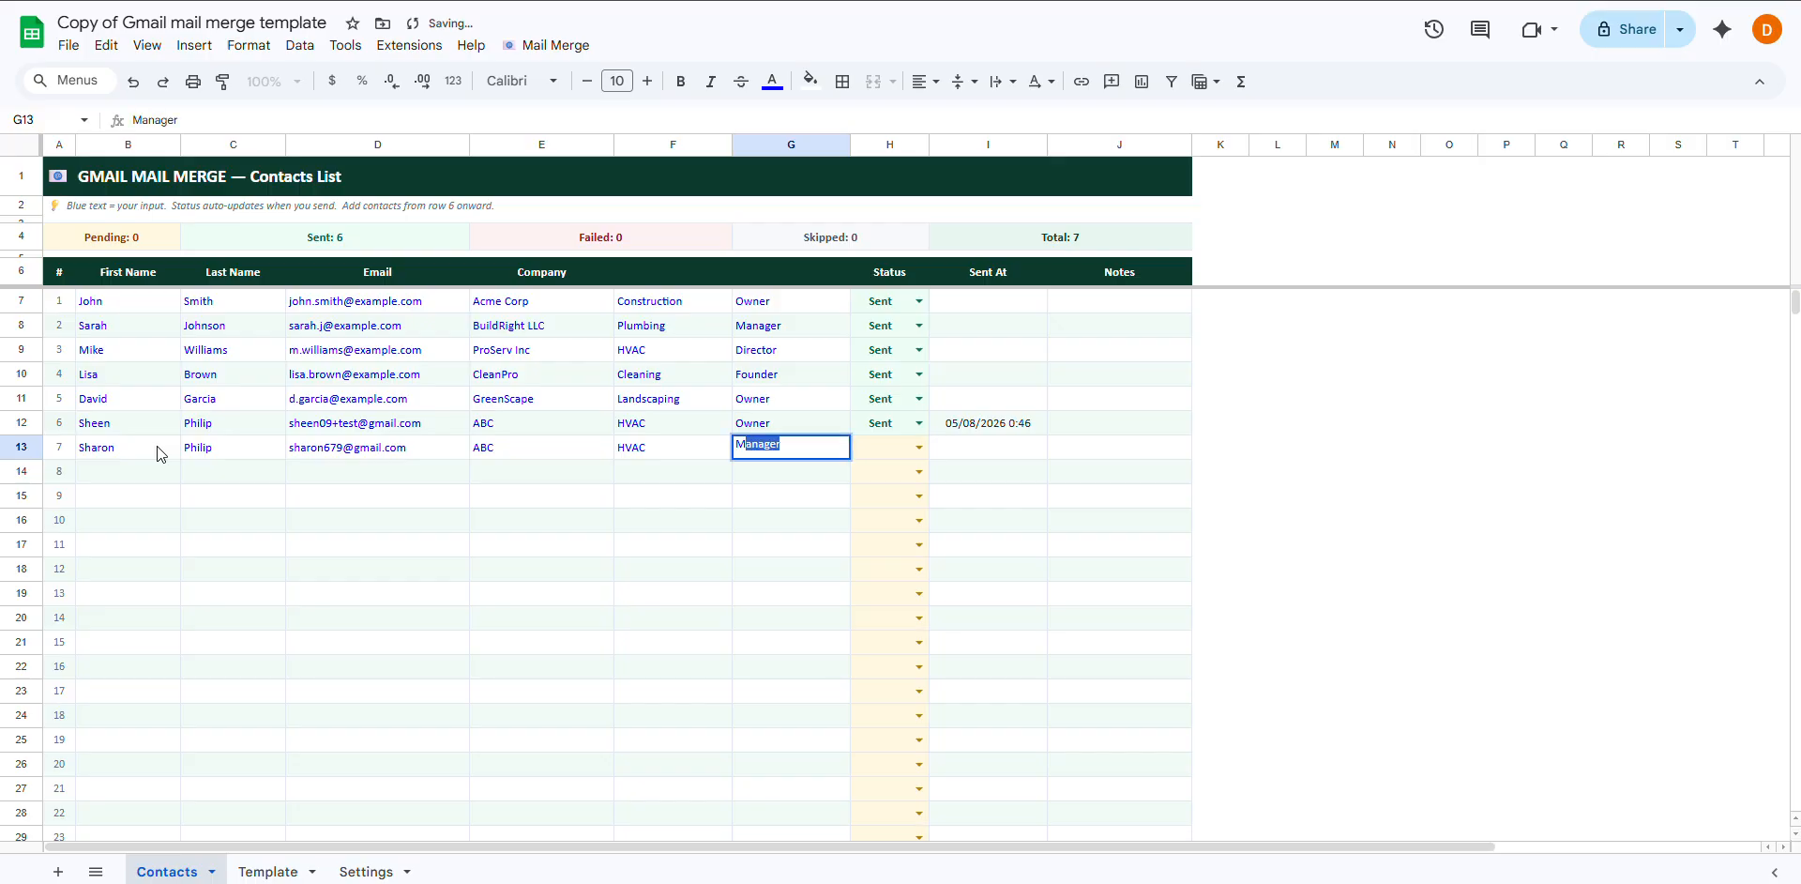
{"action": "type", "text": "anage"}
{"action": "key", "text": "Tab"}
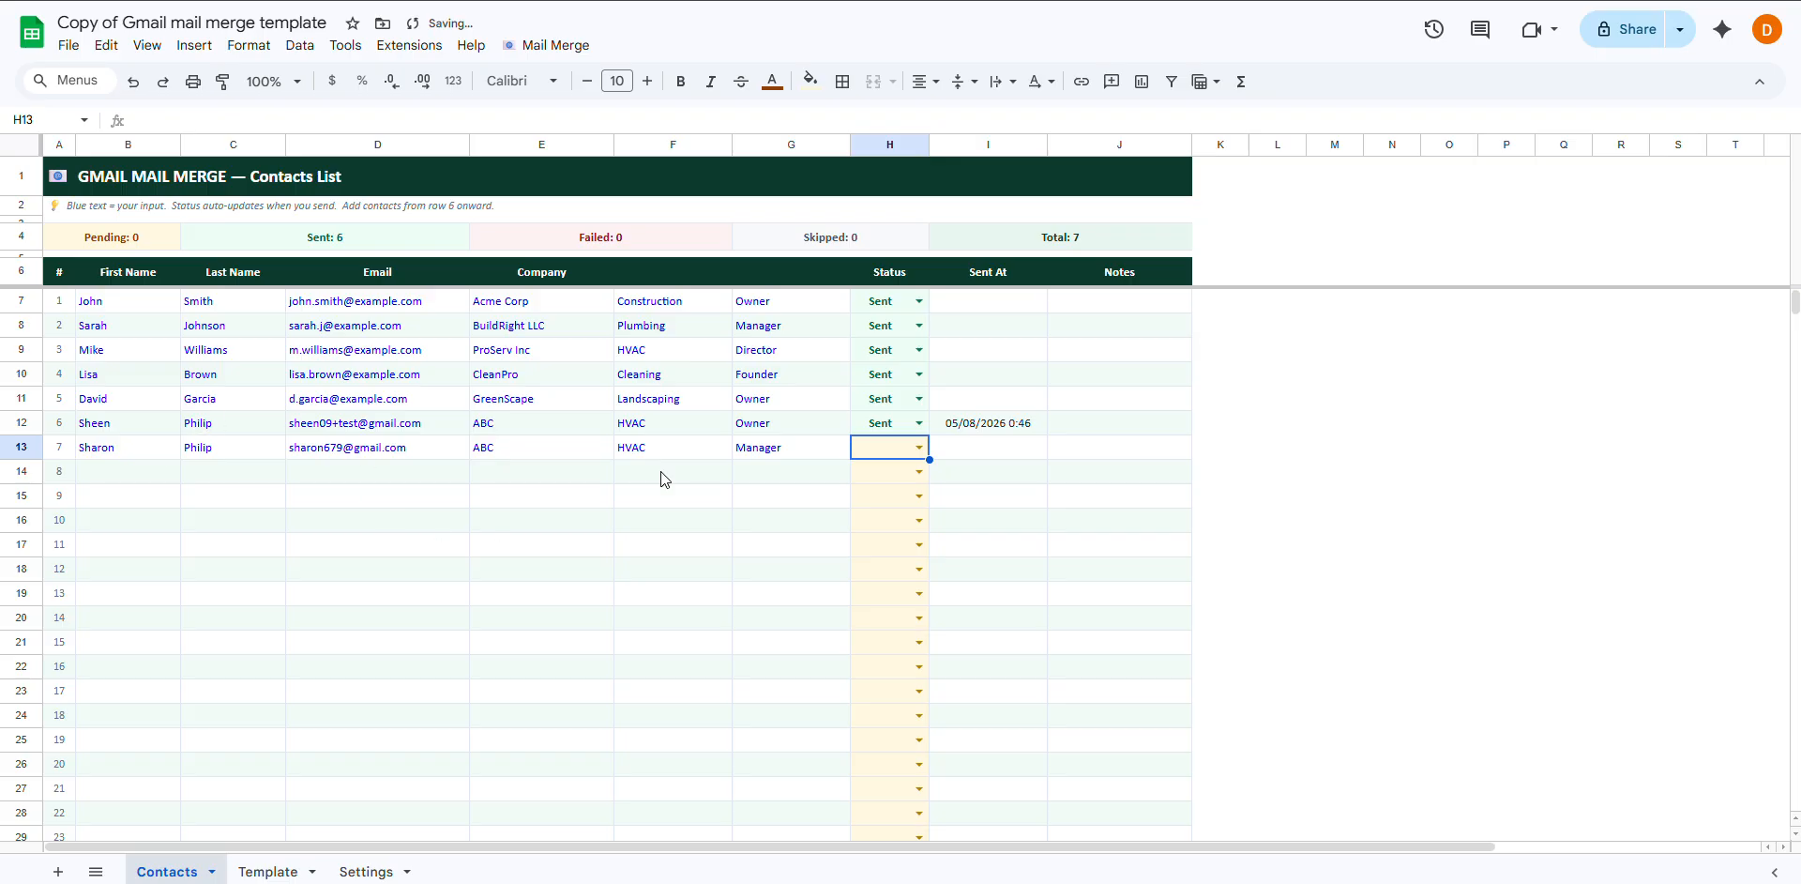
Set the new contact's status in H13 to Pending, then show the Template sheet
{"action": "left_click", "coordinate": [920, 450]}
{"action": "left_click", "coordinate": [904, 477]}
{"action": "left_click", "coordinate": [966, 477]}
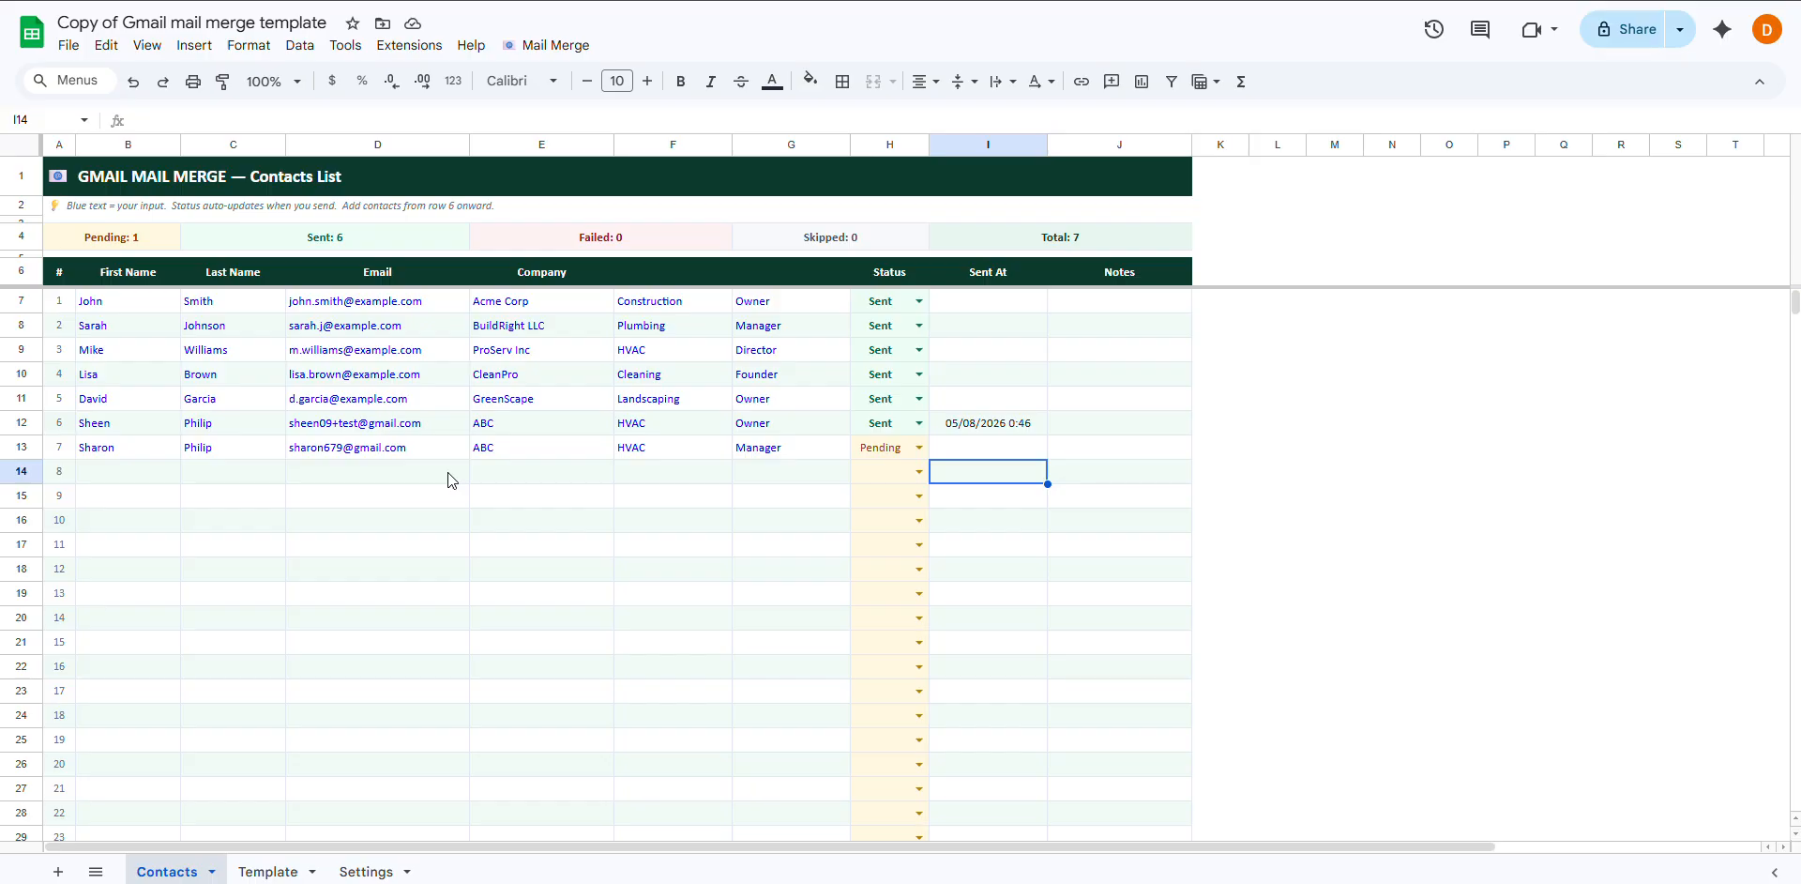
{"action": "left_click", "coordinate": [249, 871]}
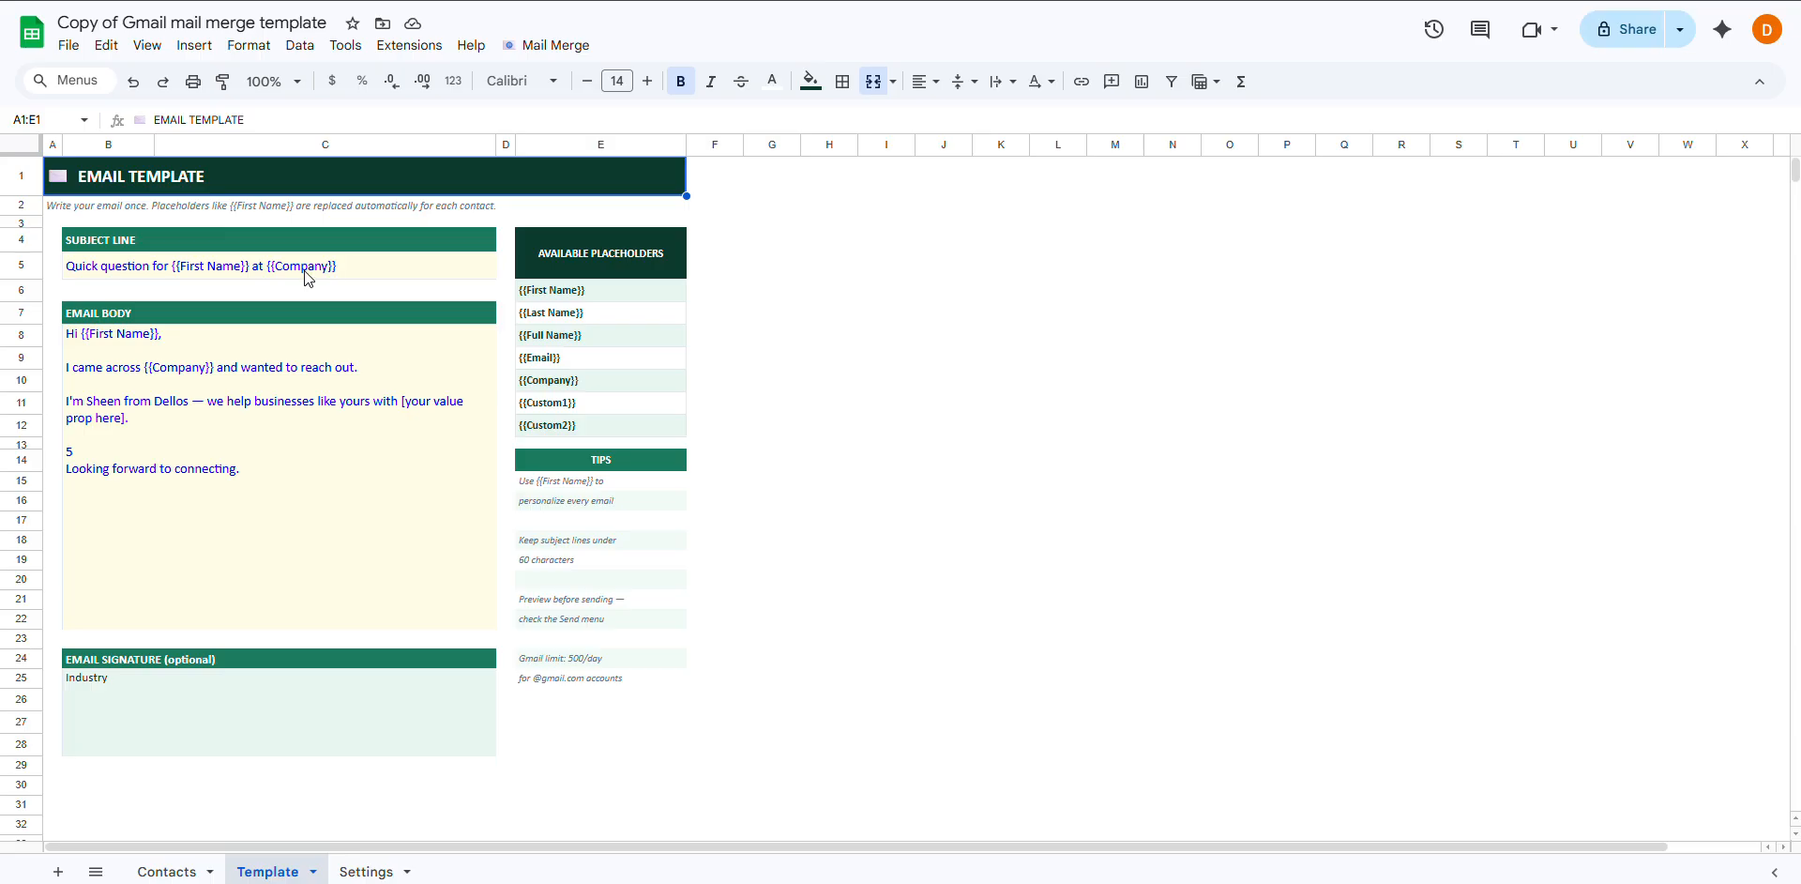
Review the template's subject, body and {{First Name}} through {{Company}} placeholders
{"action": "left_click", "coordinate": [188, 273]}
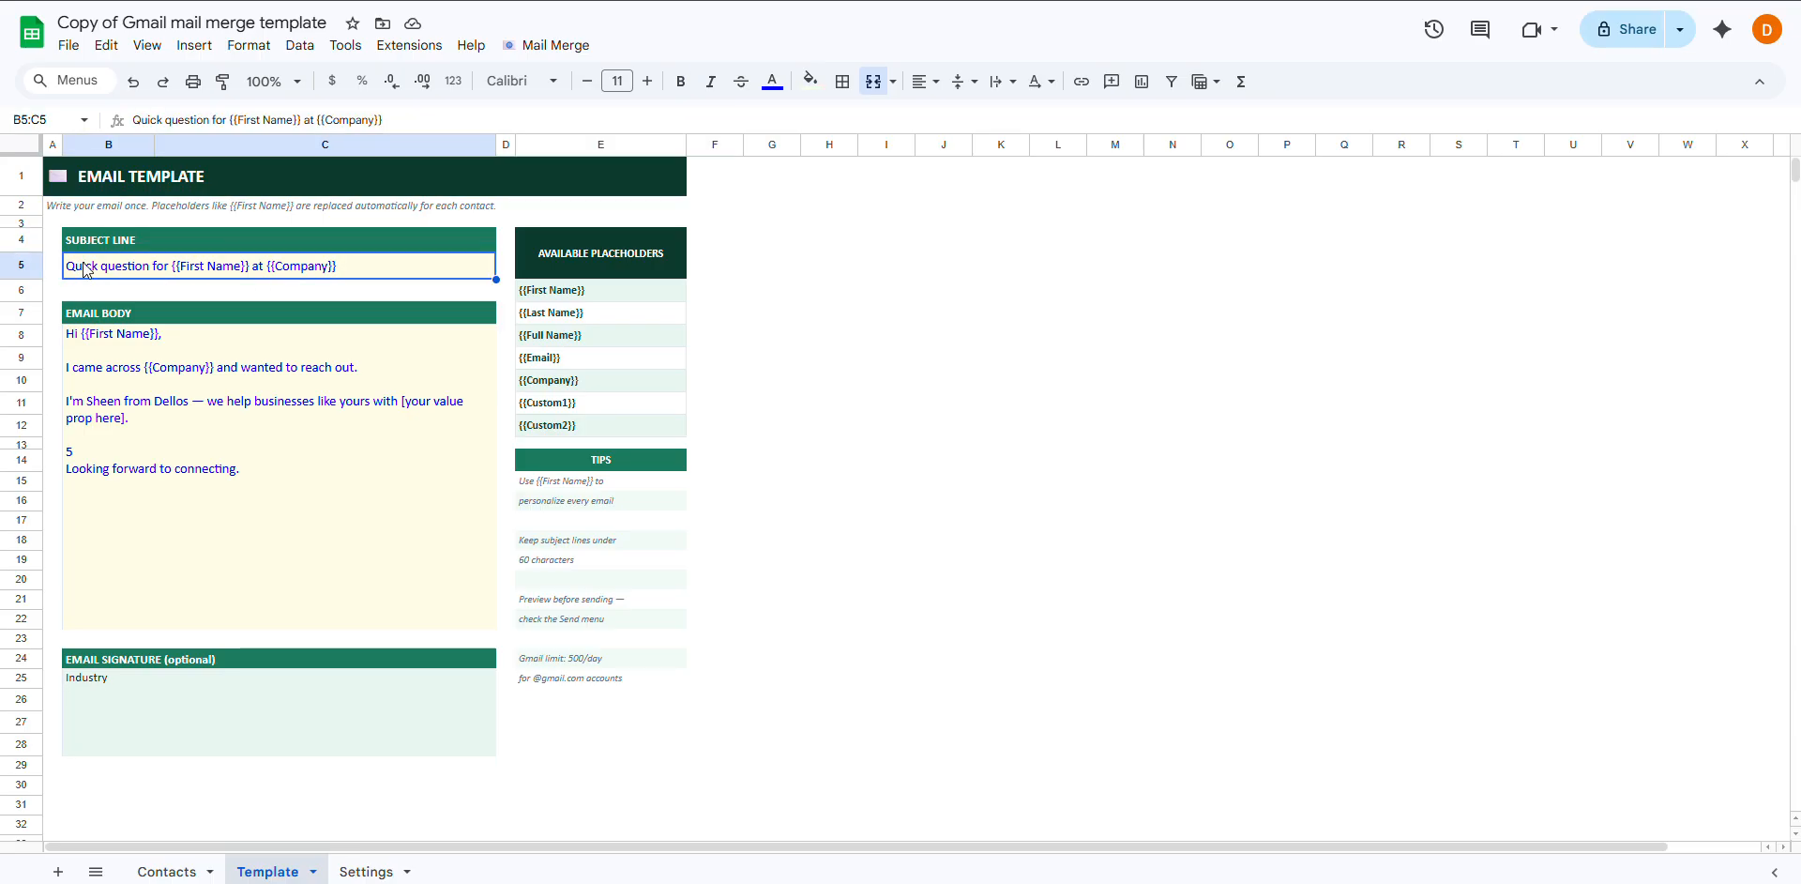
{"action": "left_click", "coordinate": [167, 455]}
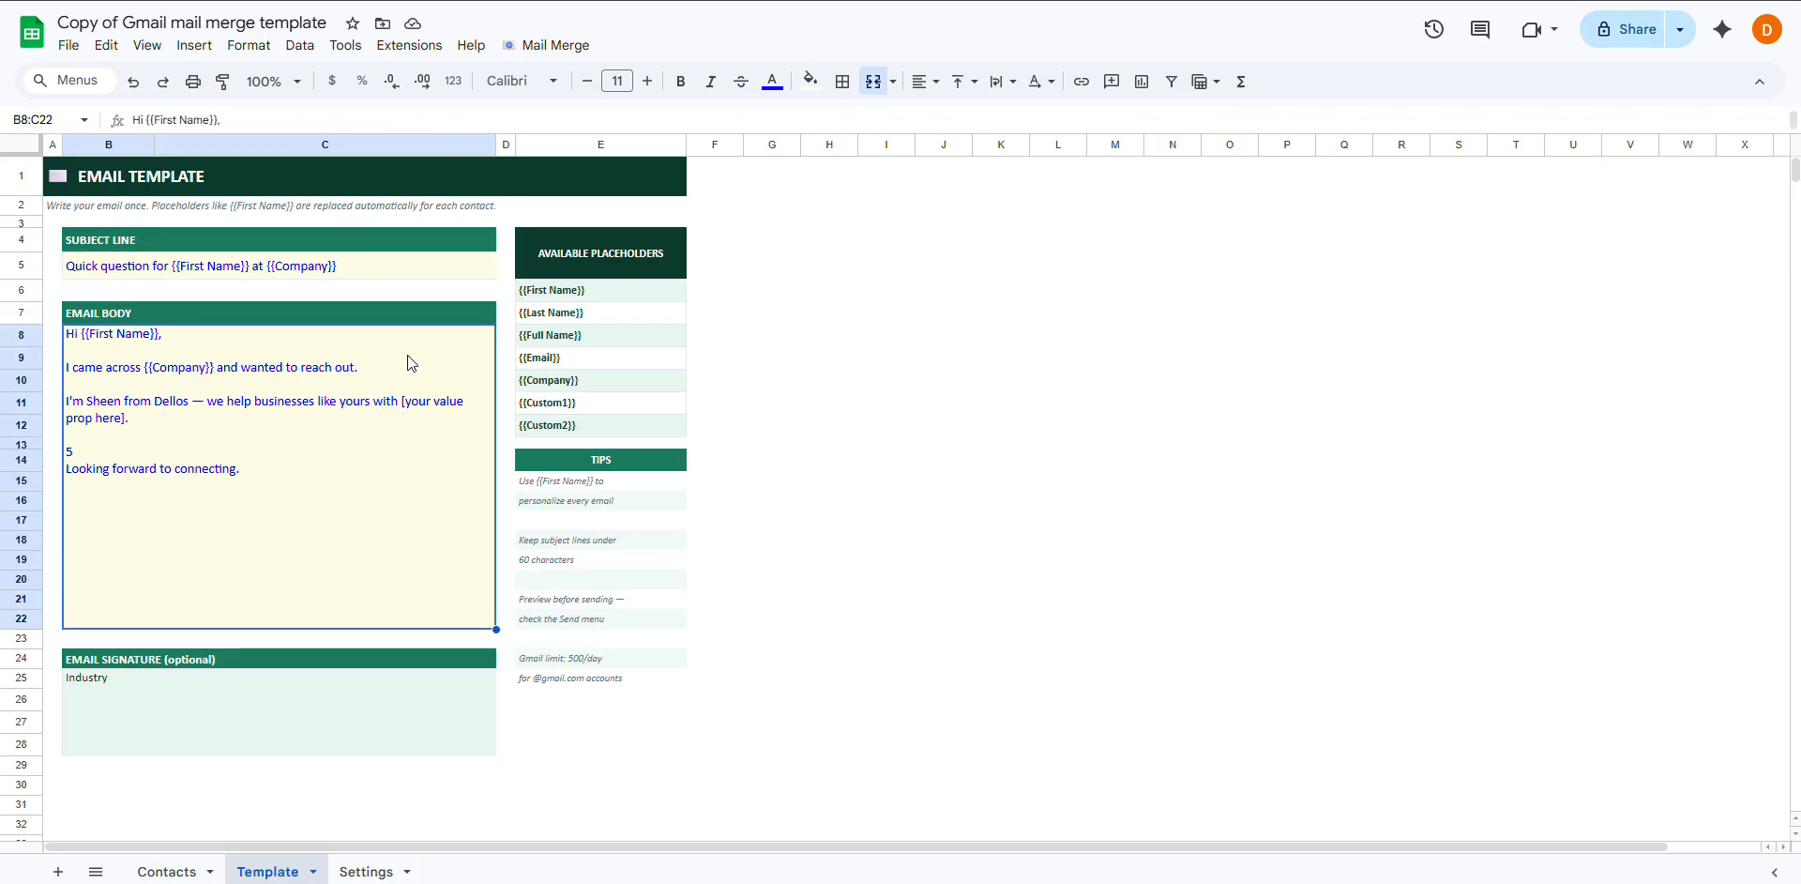
{"action": "left_click", "coordinate": [627, 291]}
{"action": "left_click", "coordinate": [615, 306]}
{"action": "left_click", "coordinate": [602, 334]}
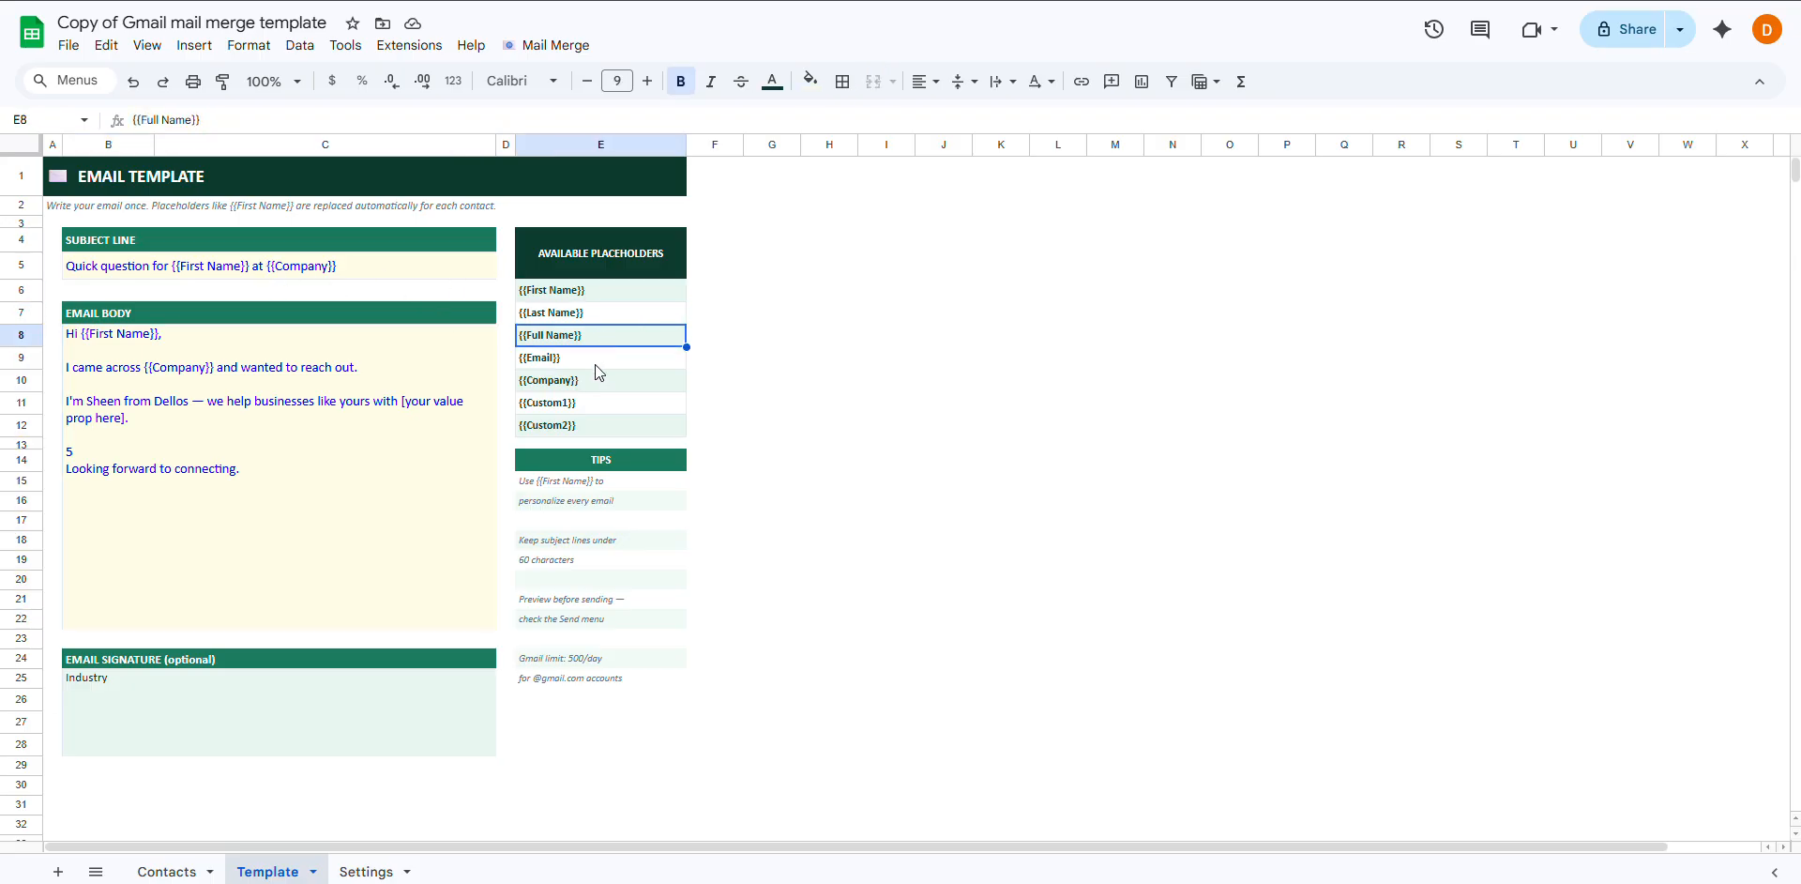
{"action": "left_click", "coordinate": [594, 362]}
{"action": "left_click", "coordinate": [591, 384]}
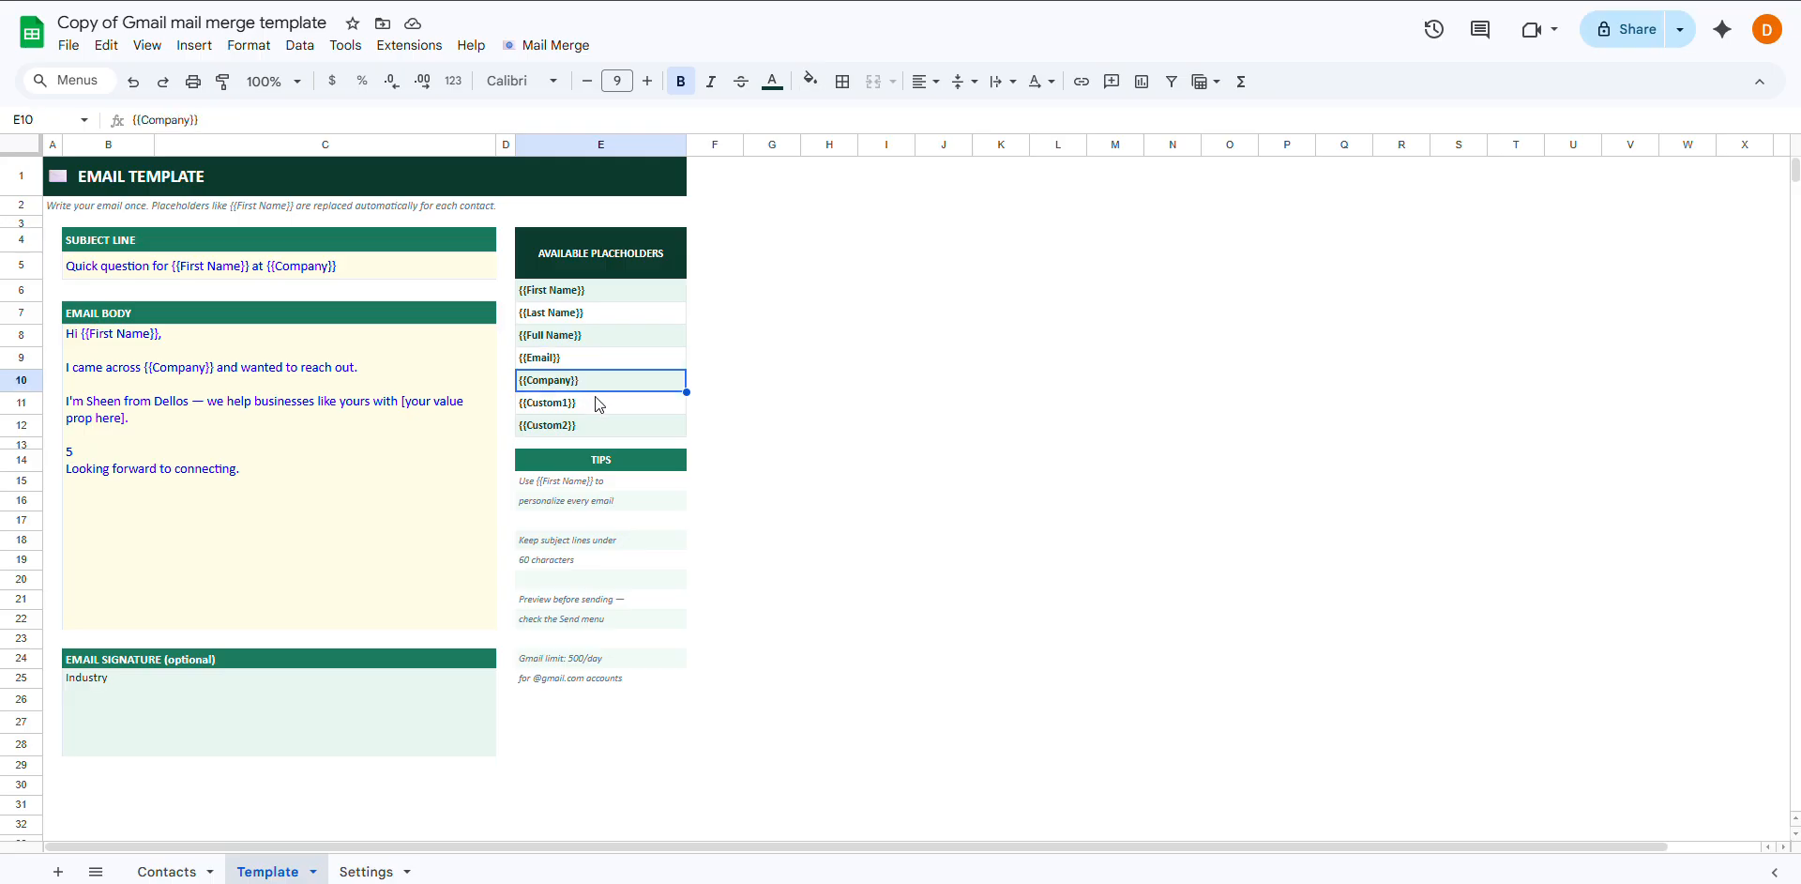
{"action": "left_click_drag", "start_coordinate": [611, 293], "coordinate": [600, 384]}
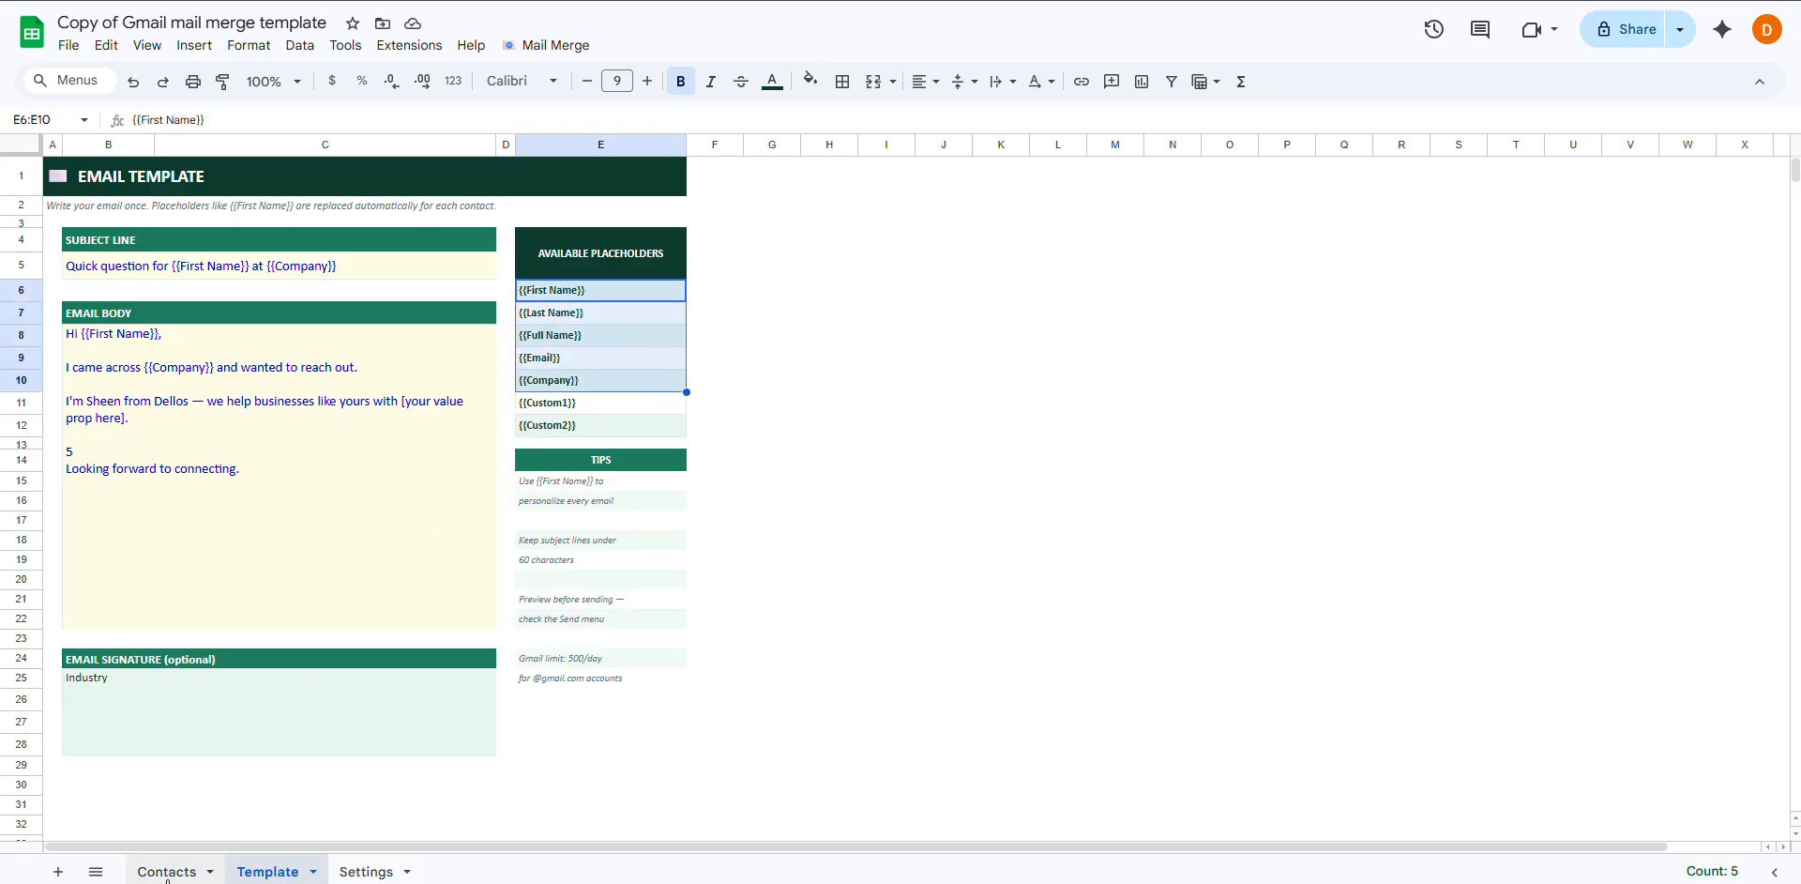
Compare Contacts first-name entries with the template's {{Last Name}} placeholder and TIPS block
{"action": "left_click", "coordinate": [169, 871]}
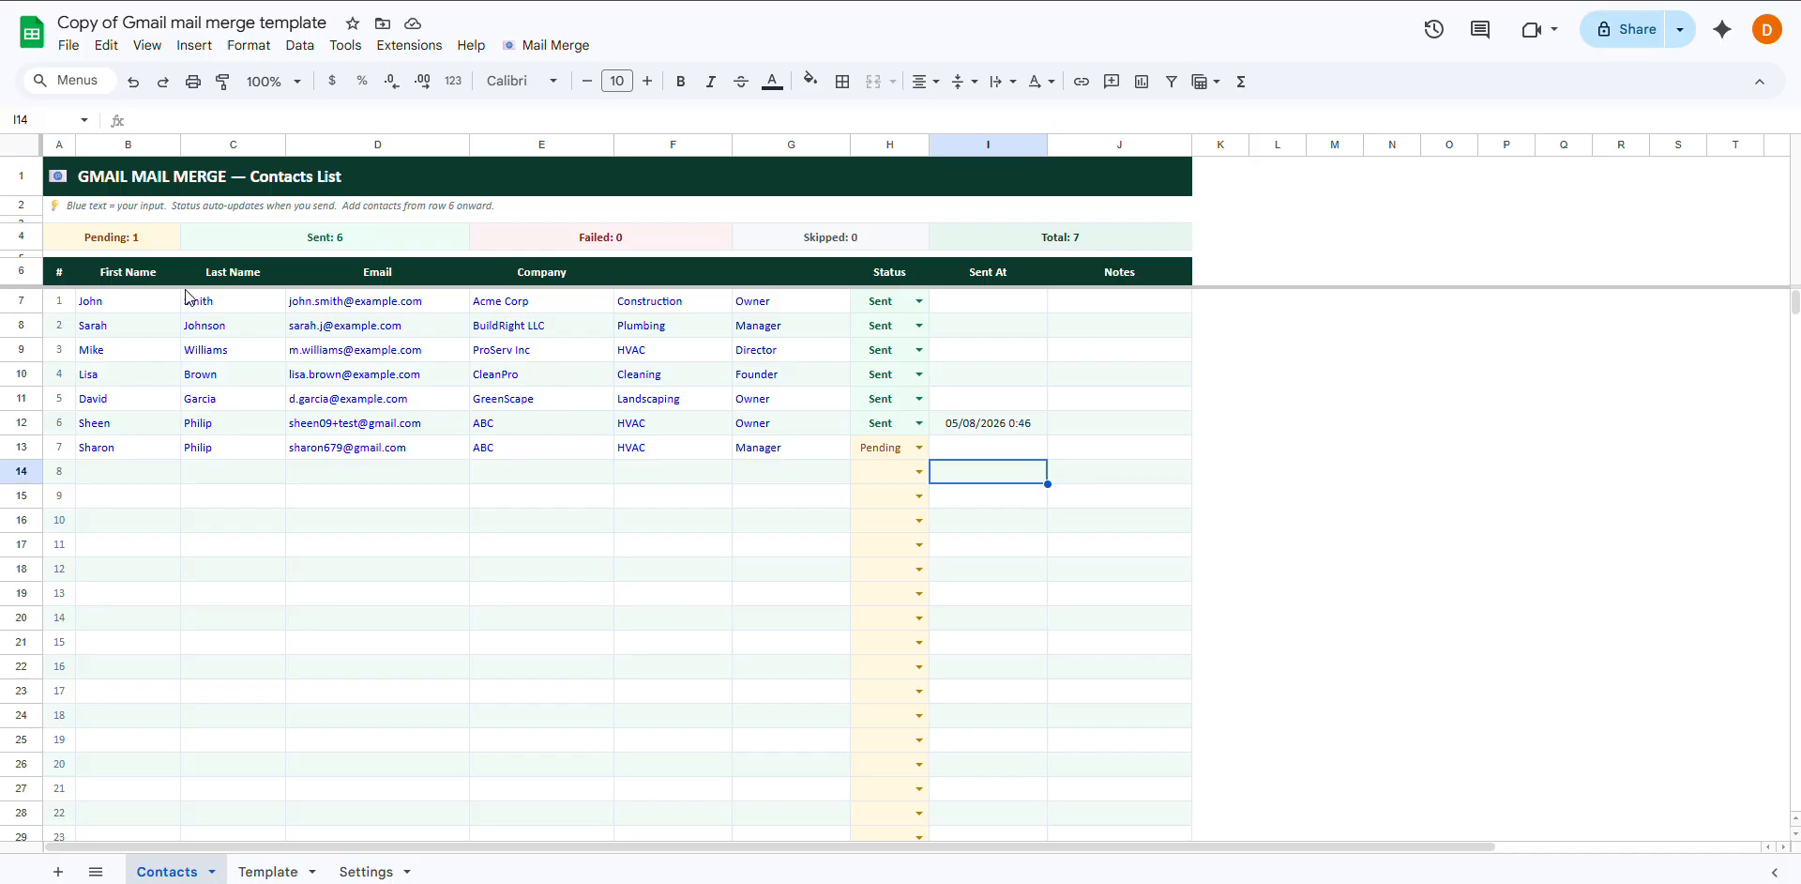
{"action": "left_click", "coordinate": [139, 300]}
{"action": "left_click", "coordinate": [130, 342]}
{"action": "left_click", "coordinate": [267, 870]}
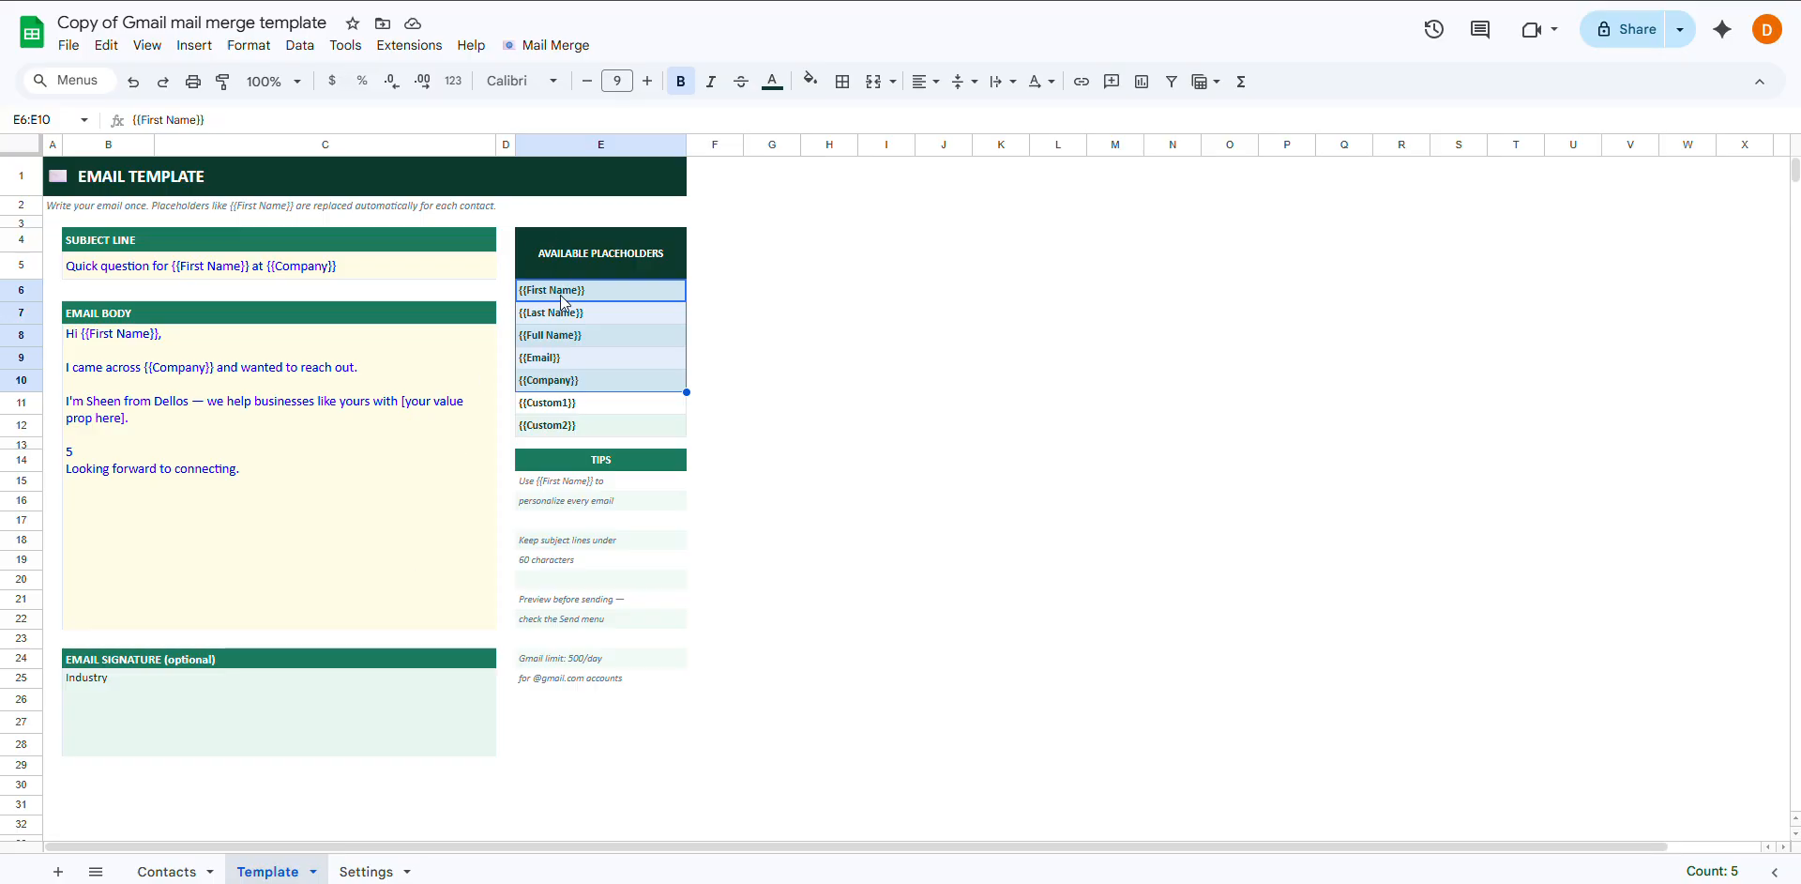
{"action": "left_click", "coordinate": [551, 313]}
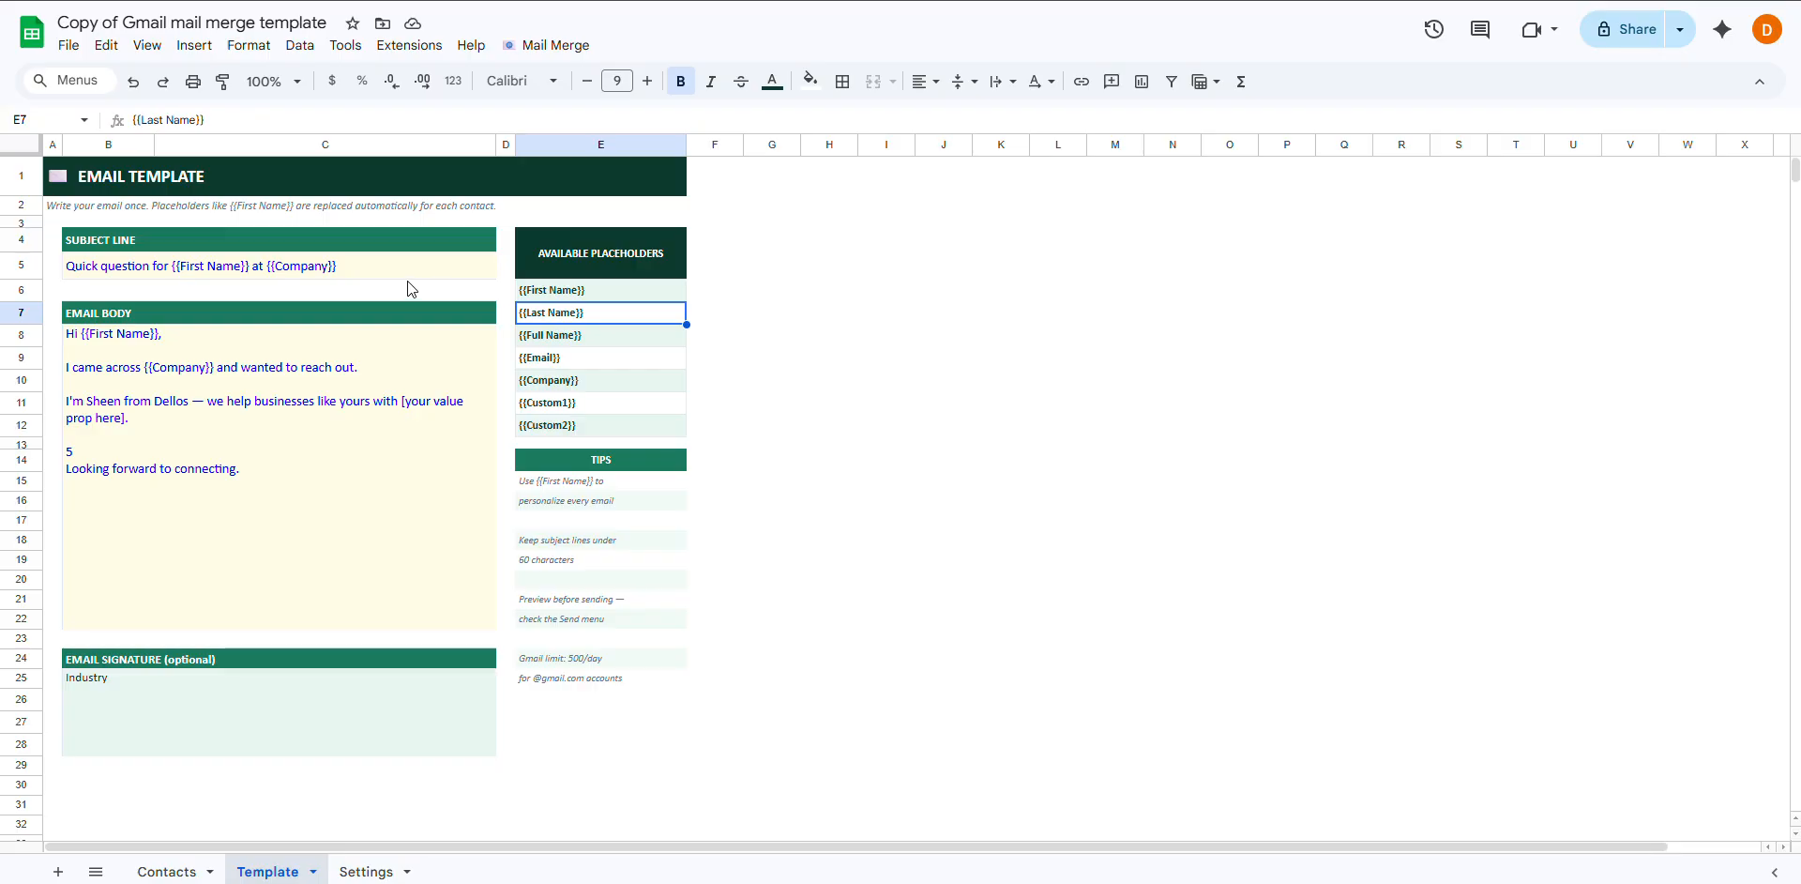
{"action": "left_click", "coordinate": [329, 420]}
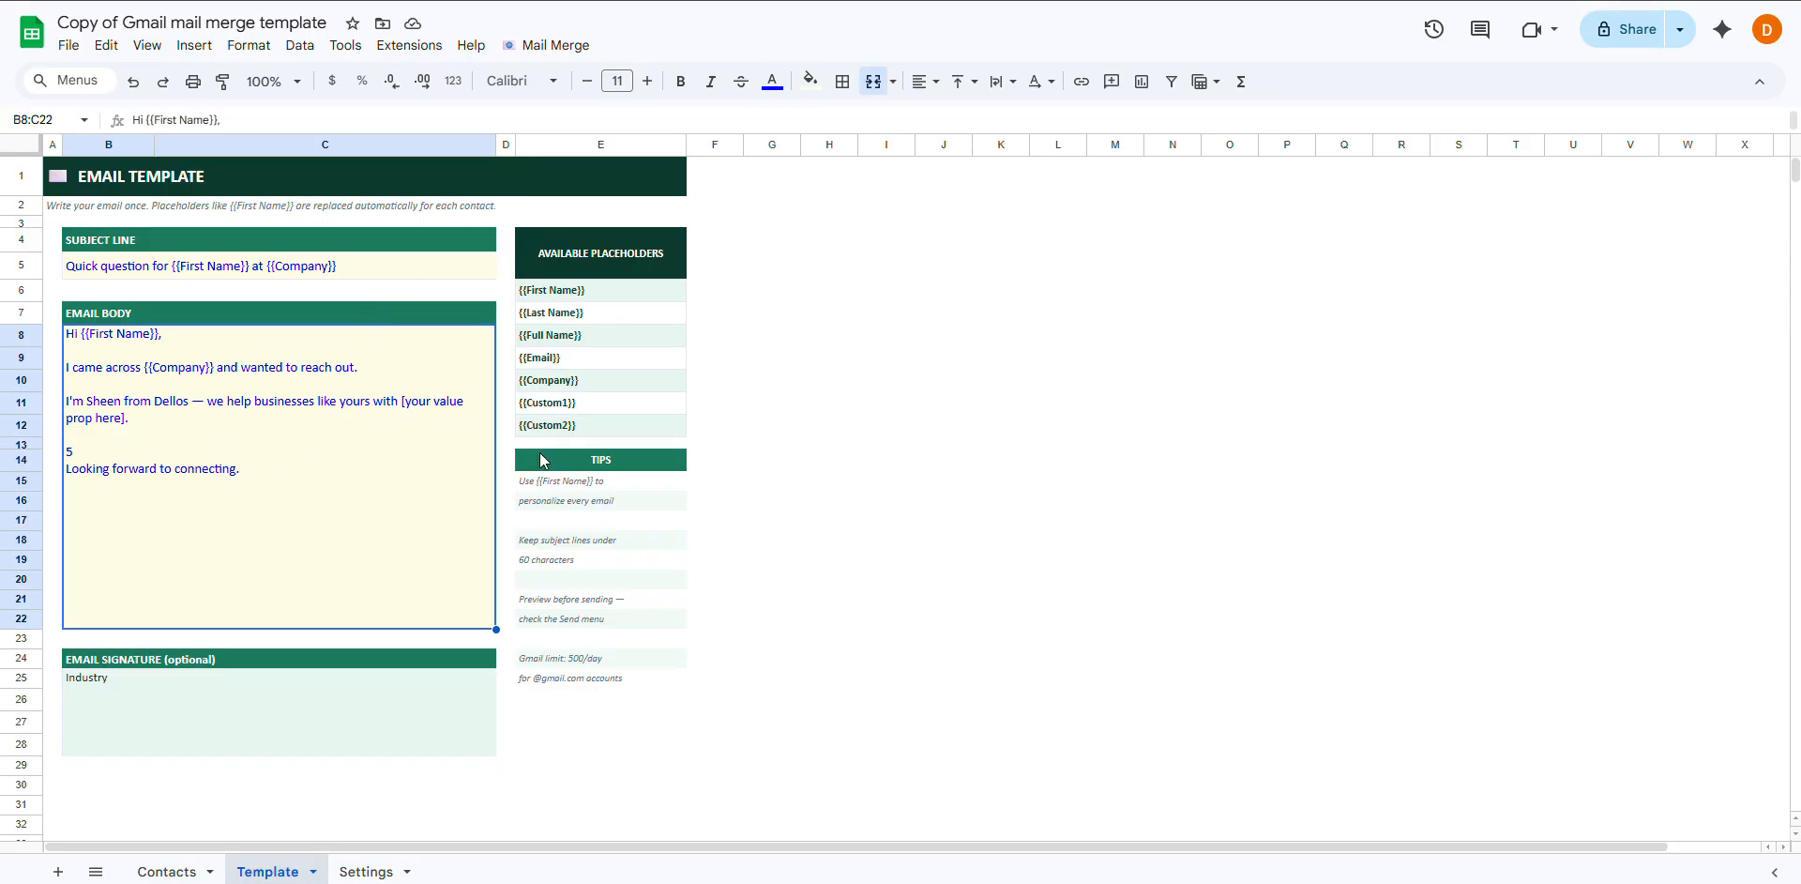
{"action": "left_click_drag", "start_coordinate": [597, 460], "coordinate": [611, 683]}
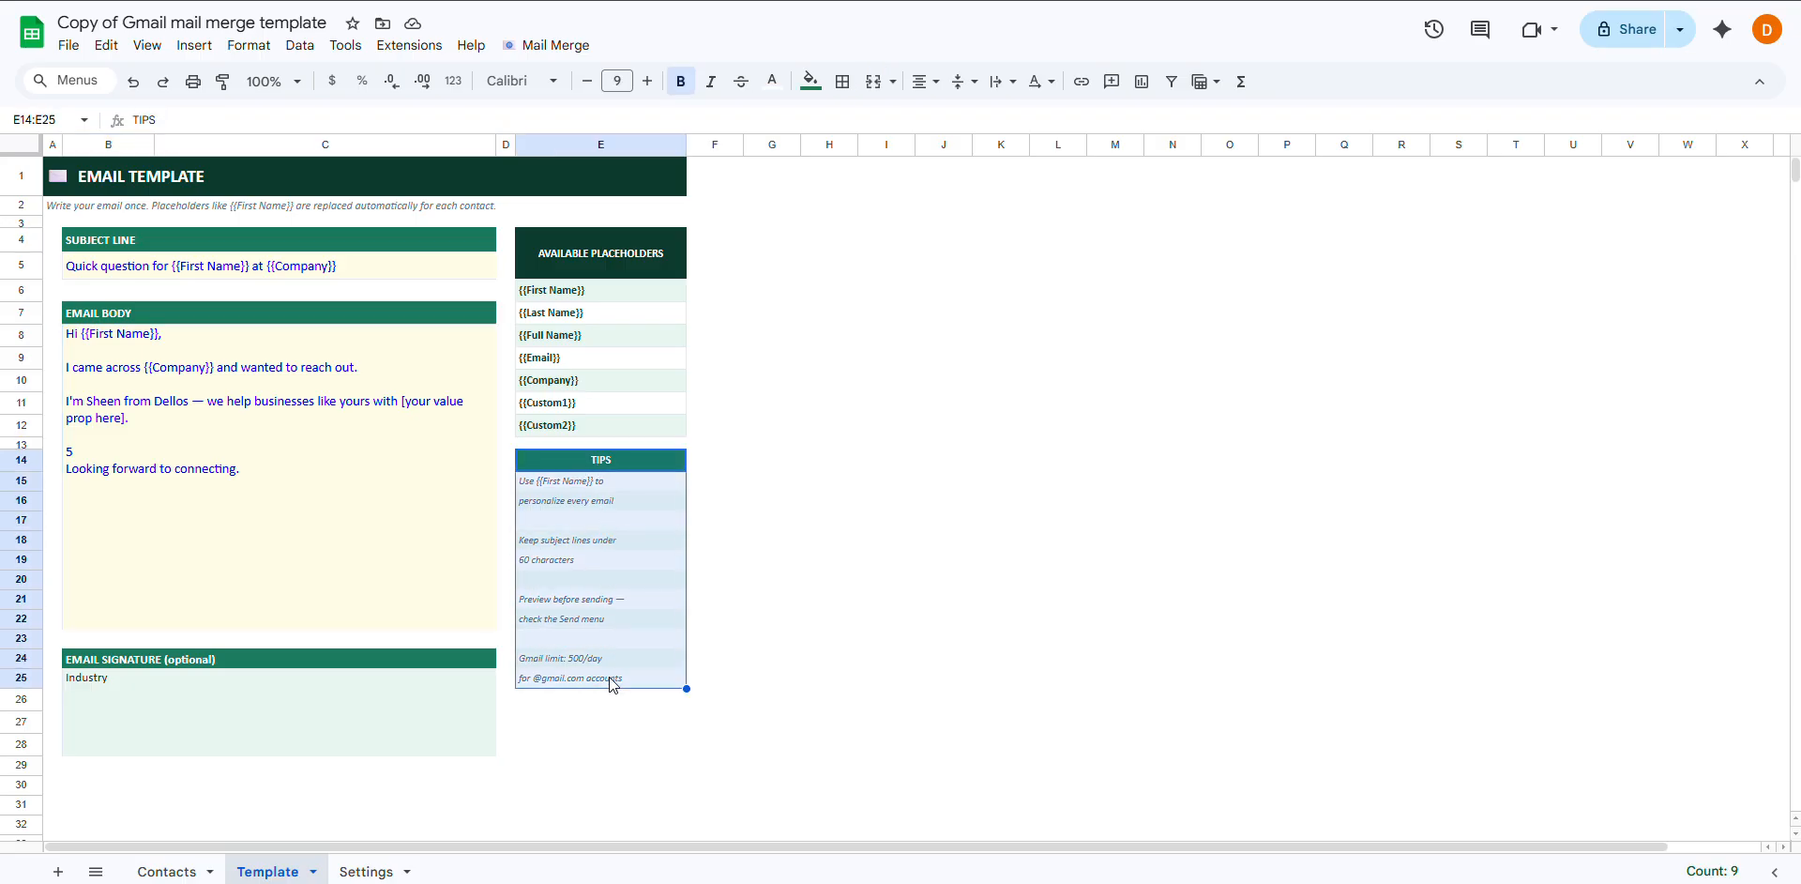
{"action": "left_click", "coordinate": [743, 565]}
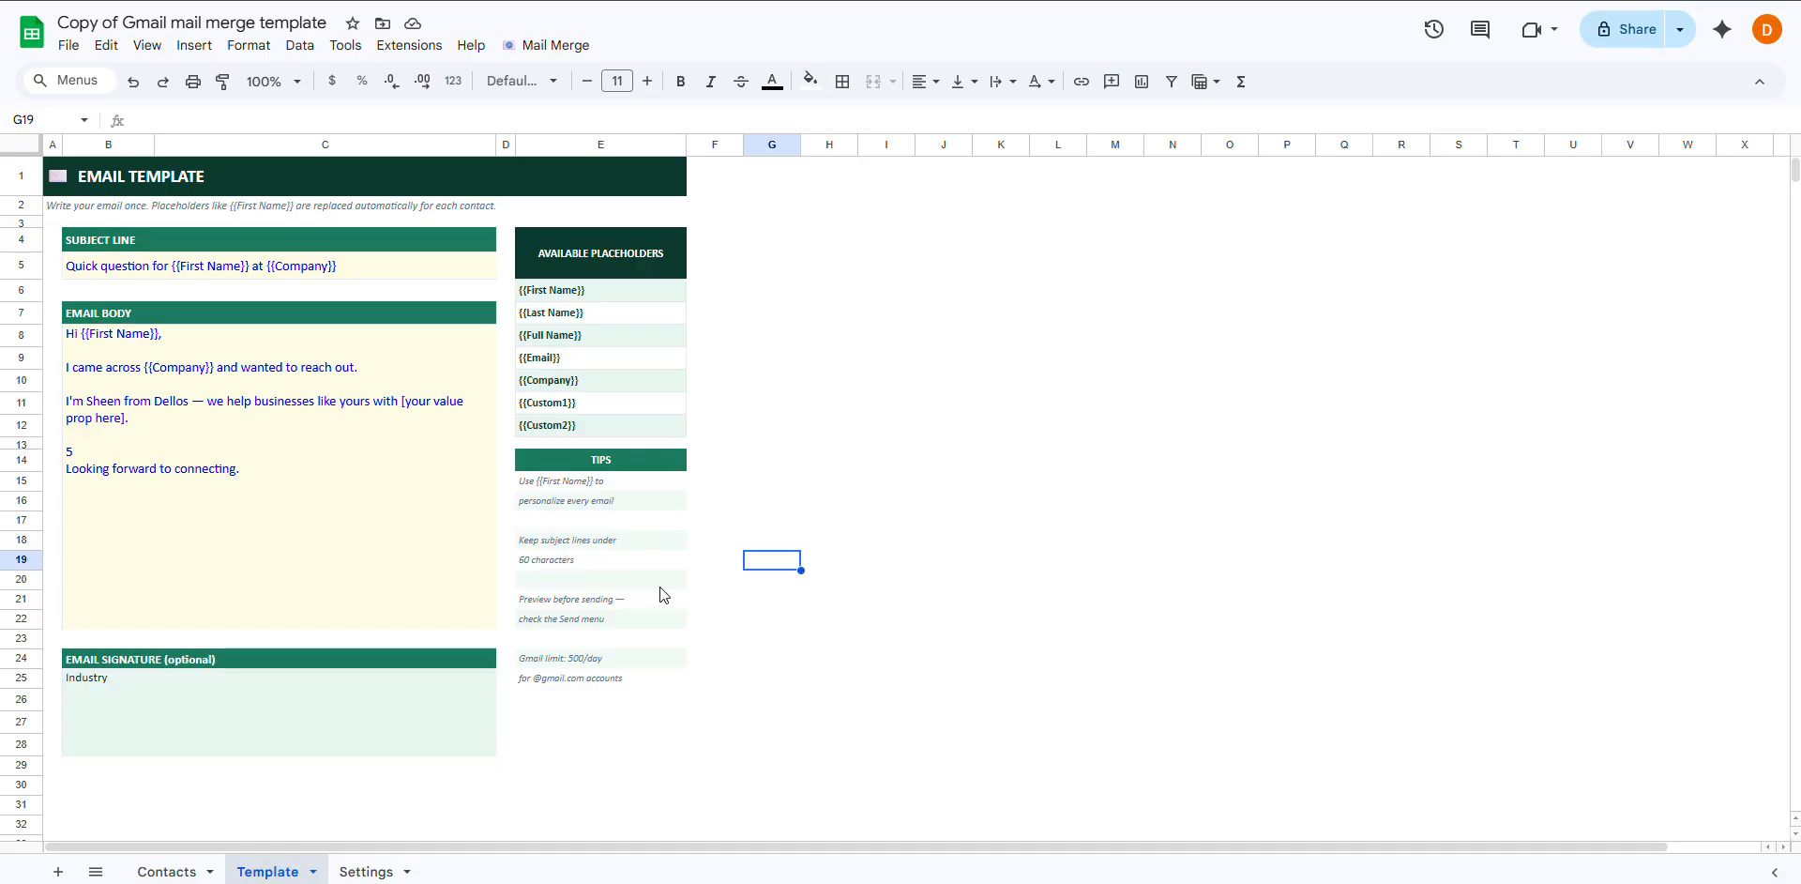
Check that the signature comes from =Settings!B12, then view the Settings sheet
{"action": "left_click", "coordinate": [139, 660]}
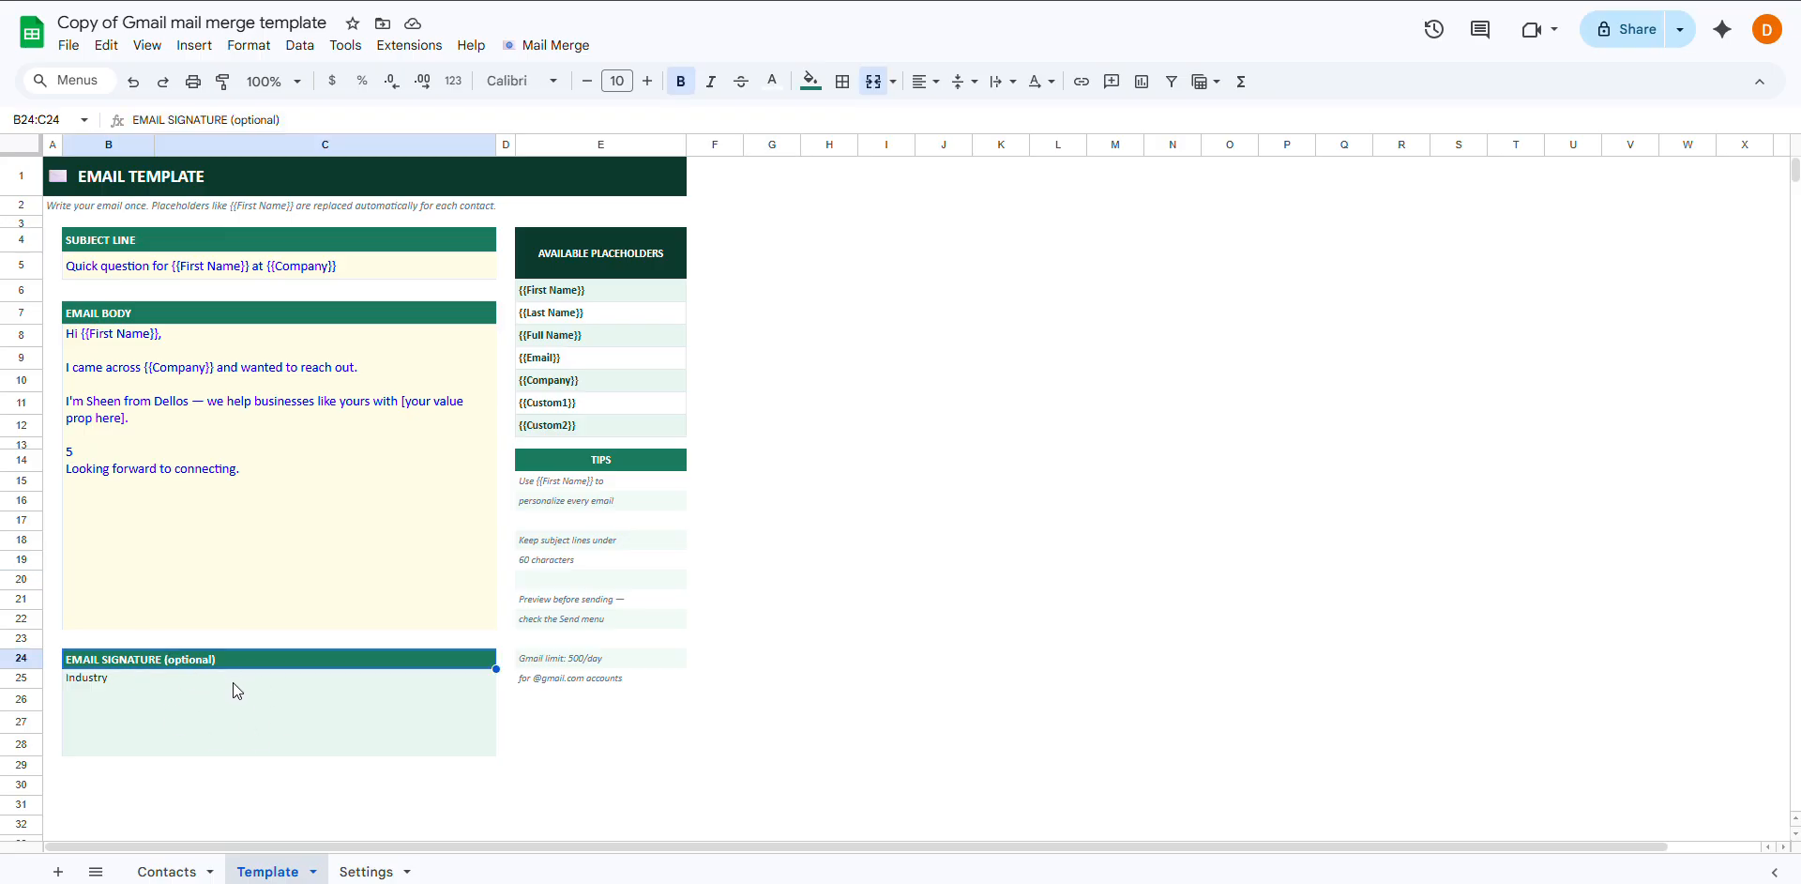
{"action": "left_click", "coordinate": [197, 694]}
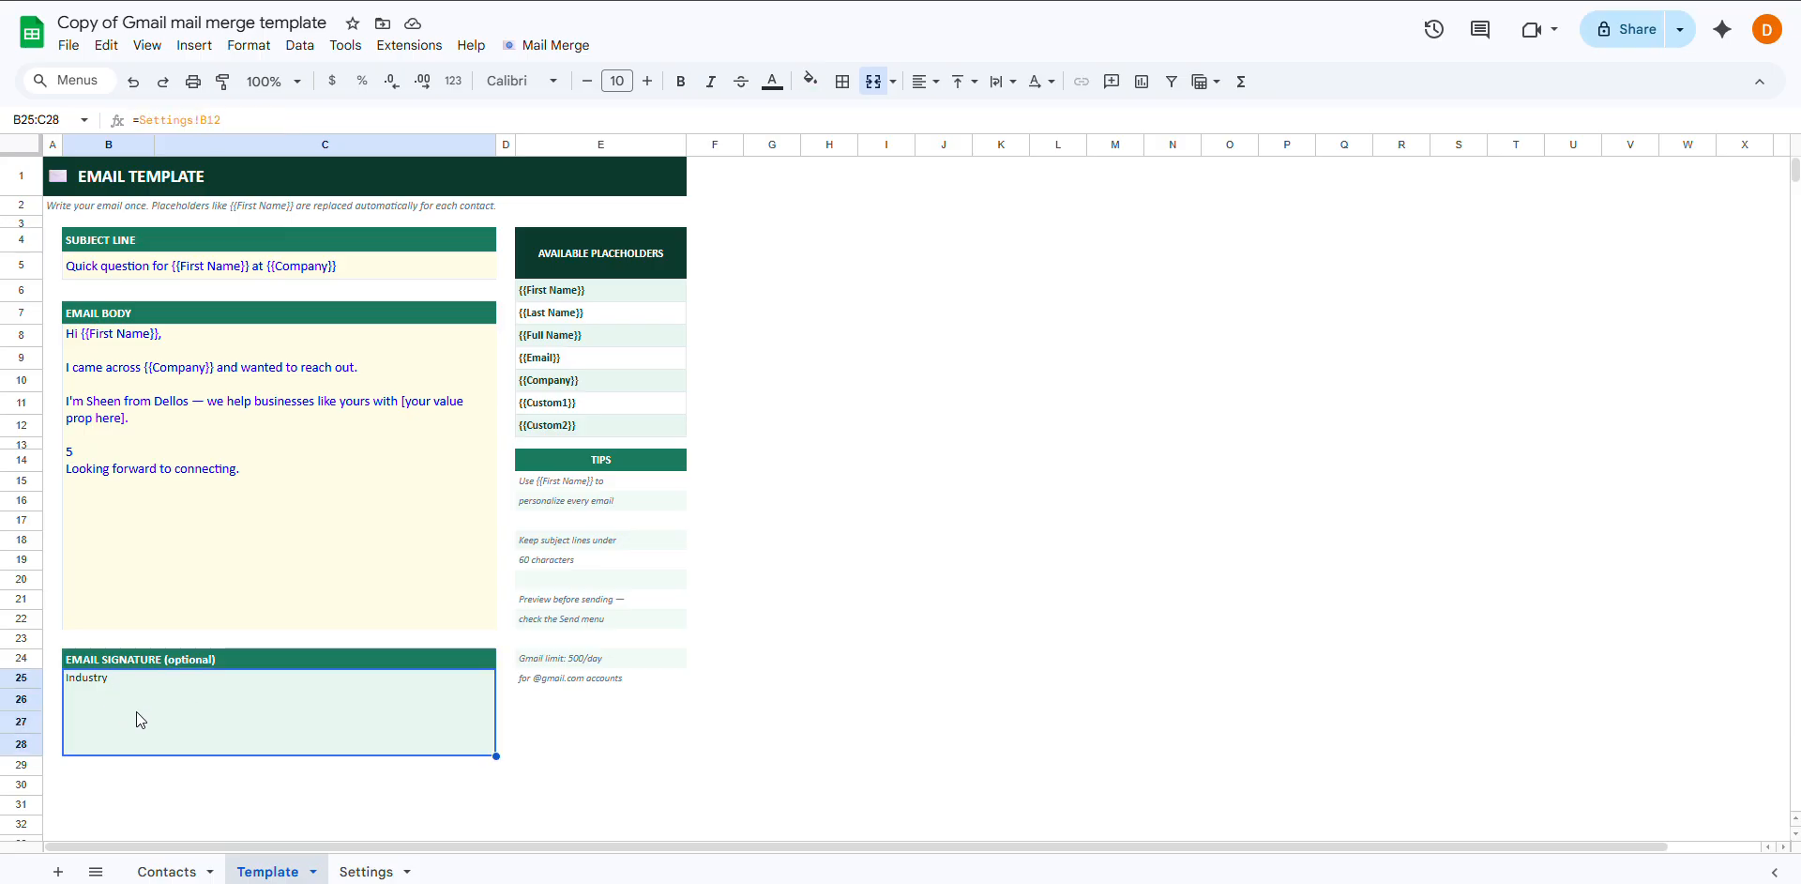
{"action": "left_click", "coordinate": [360, 873]}
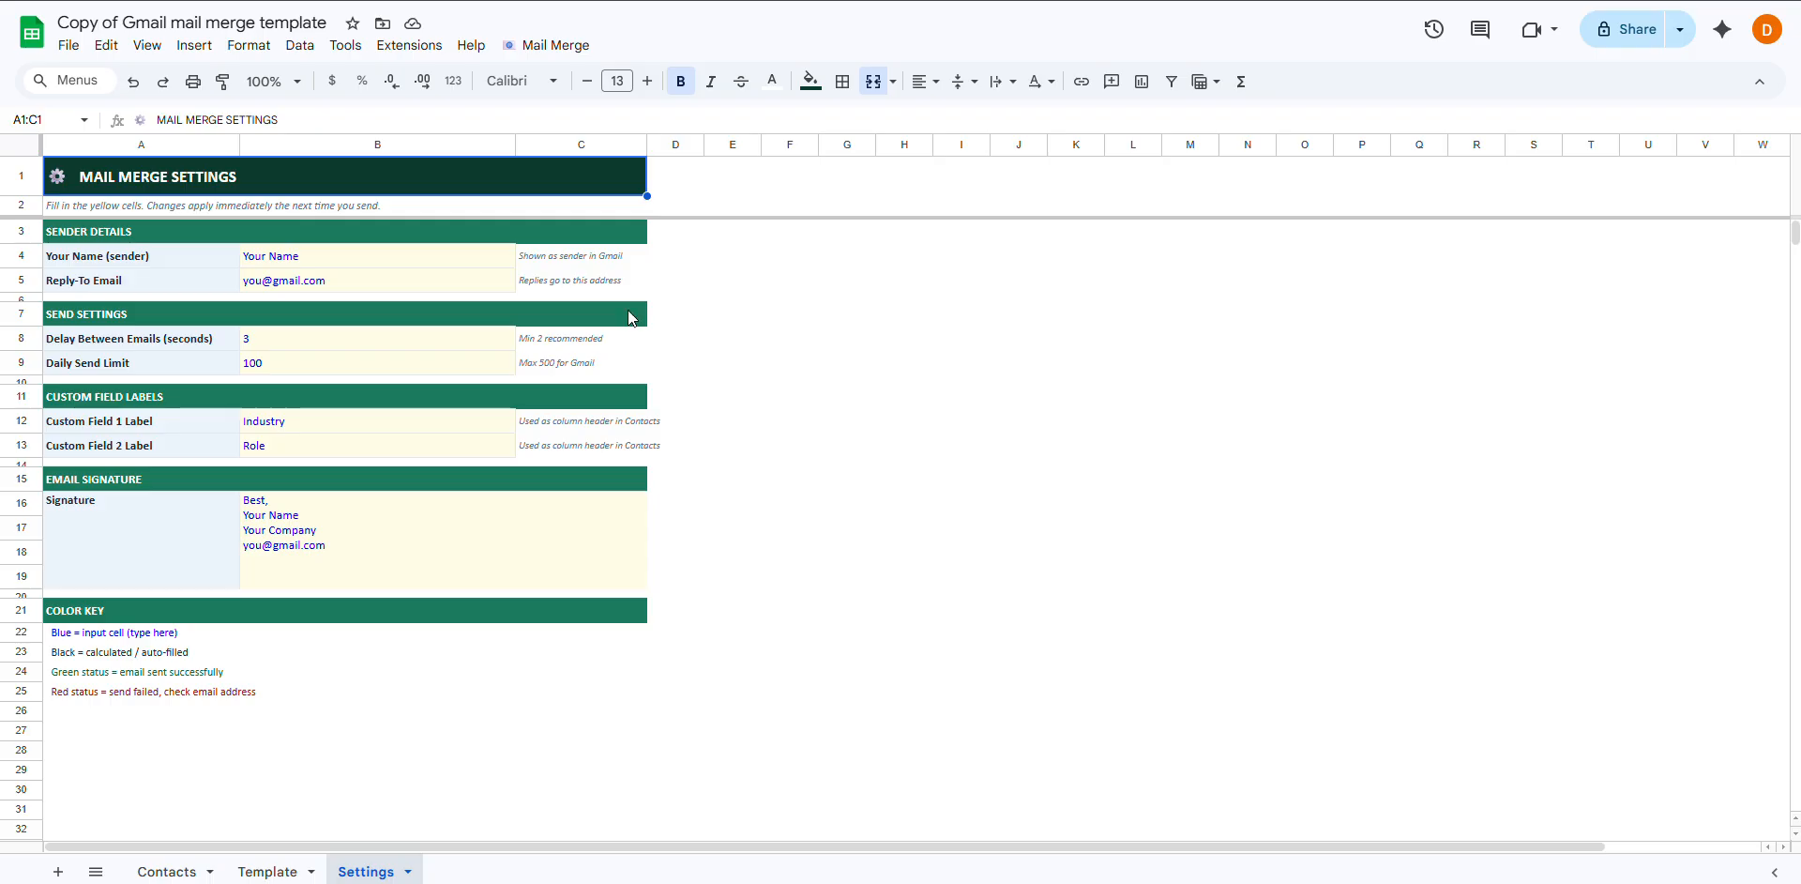
Set sender name to 'Dellos, Inc.' and reply-to to the sender's own Gmail address
{"action": "left_click", "coordinate": [318, 253]}
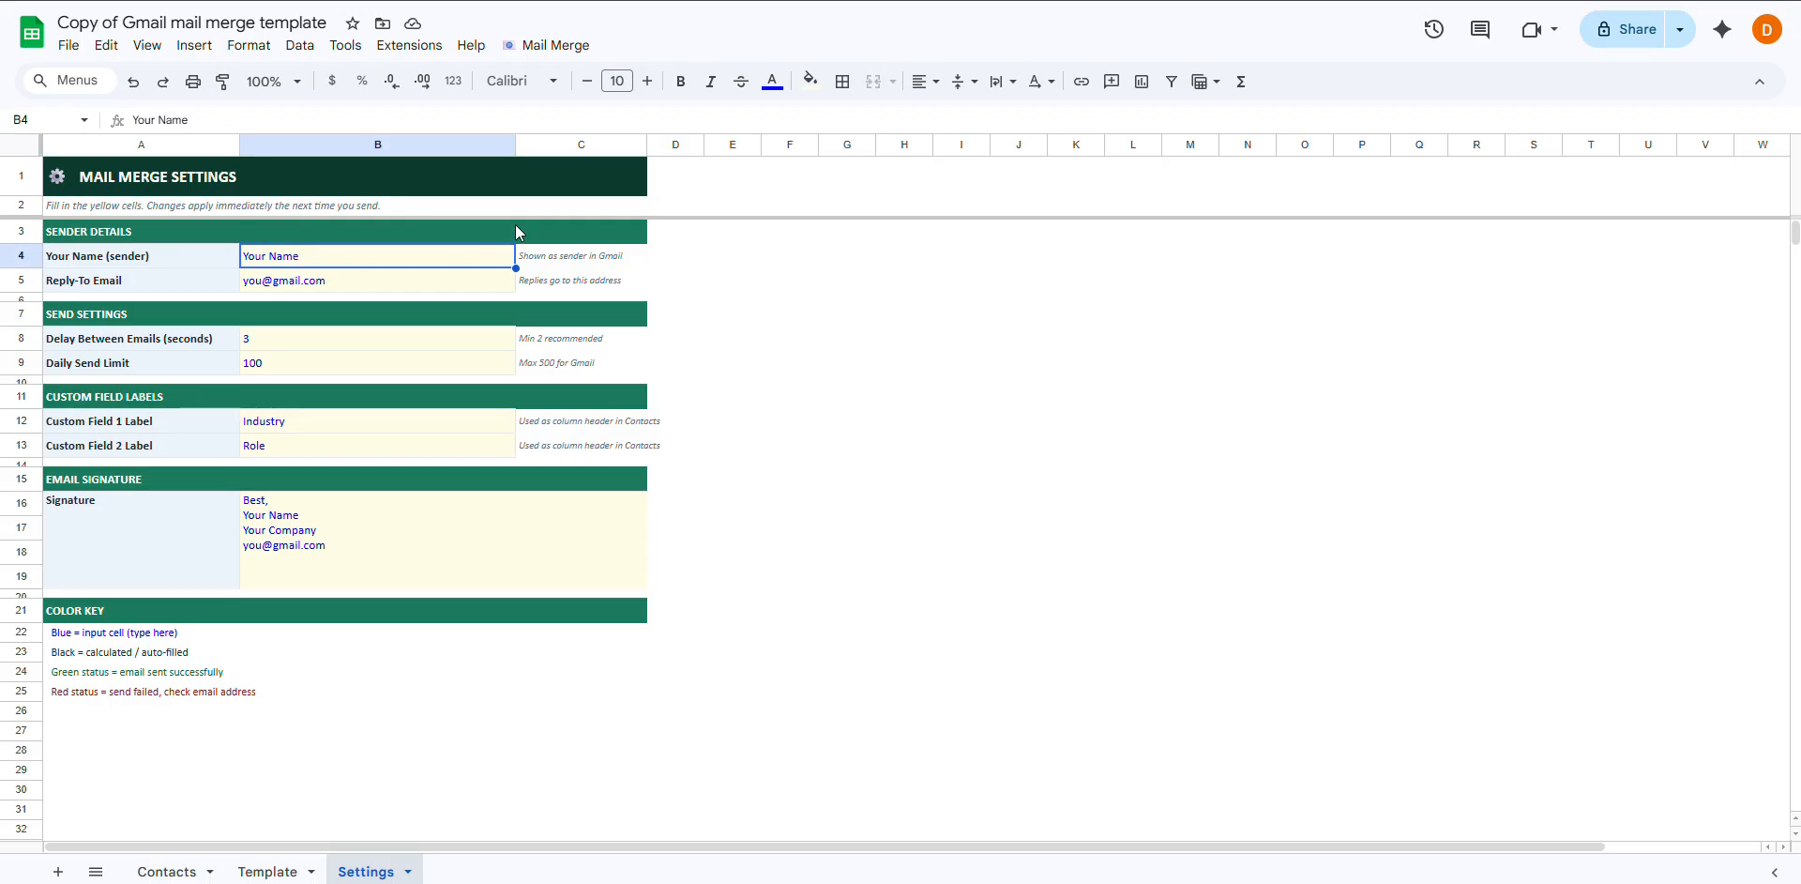
{"action": "type", "text": "D"}
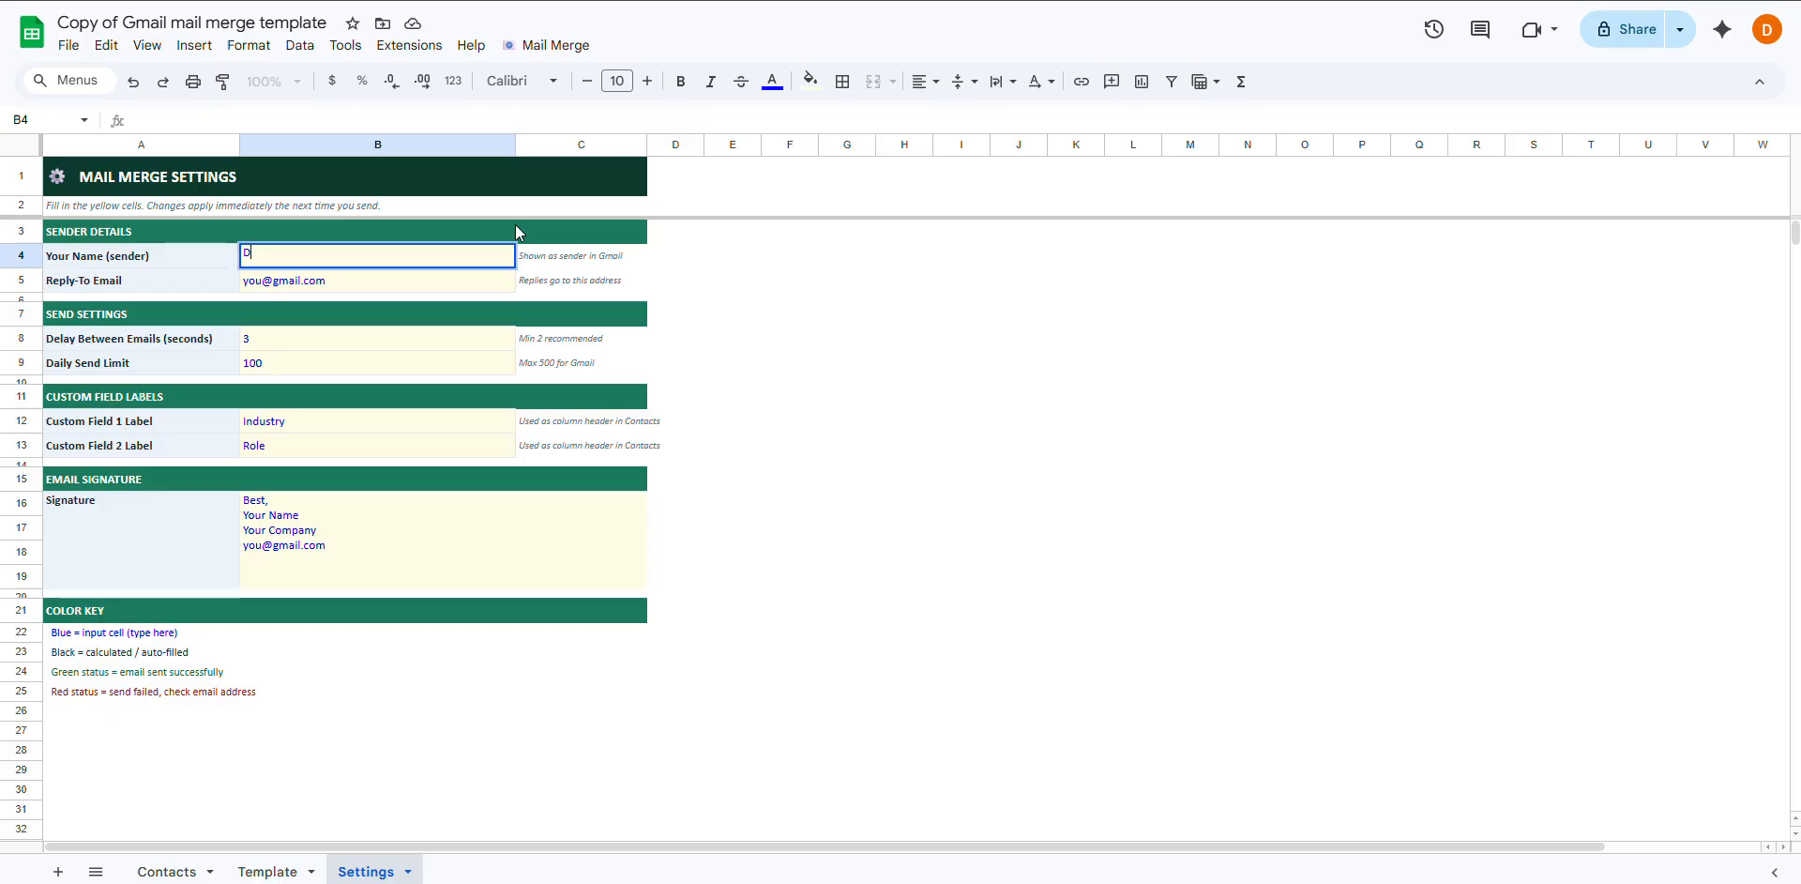
{"action": "type", "text": "ellos,"}
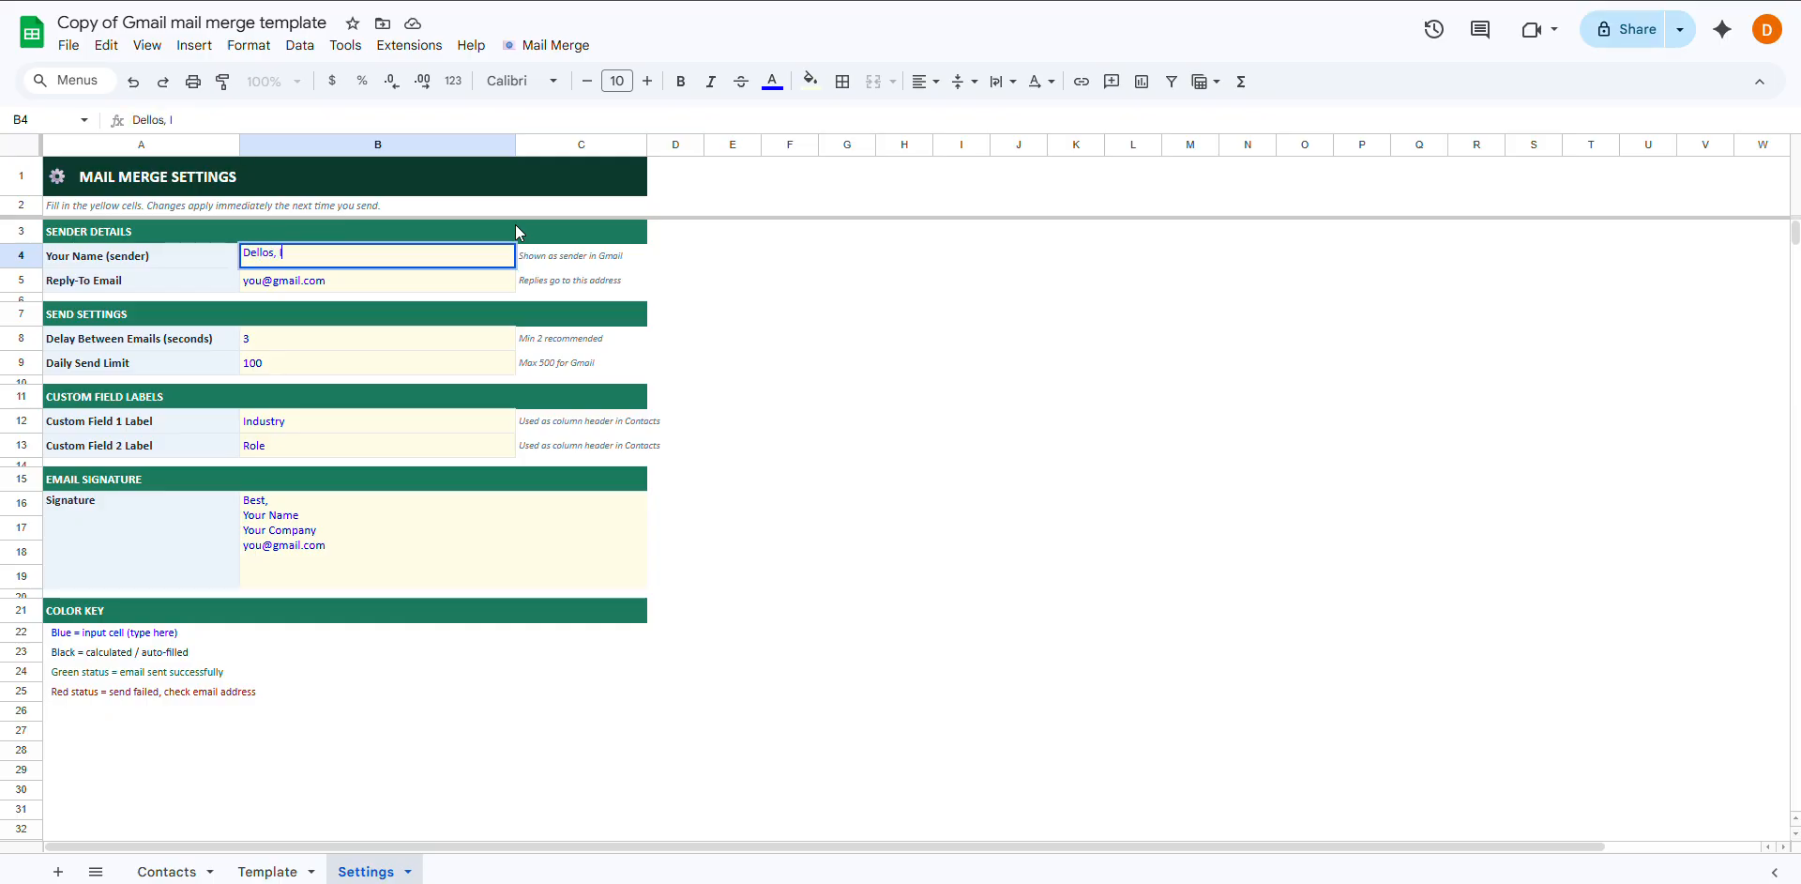
{"action": "type", "text": " Inc."}
{"action": "key", "text": "Return"}
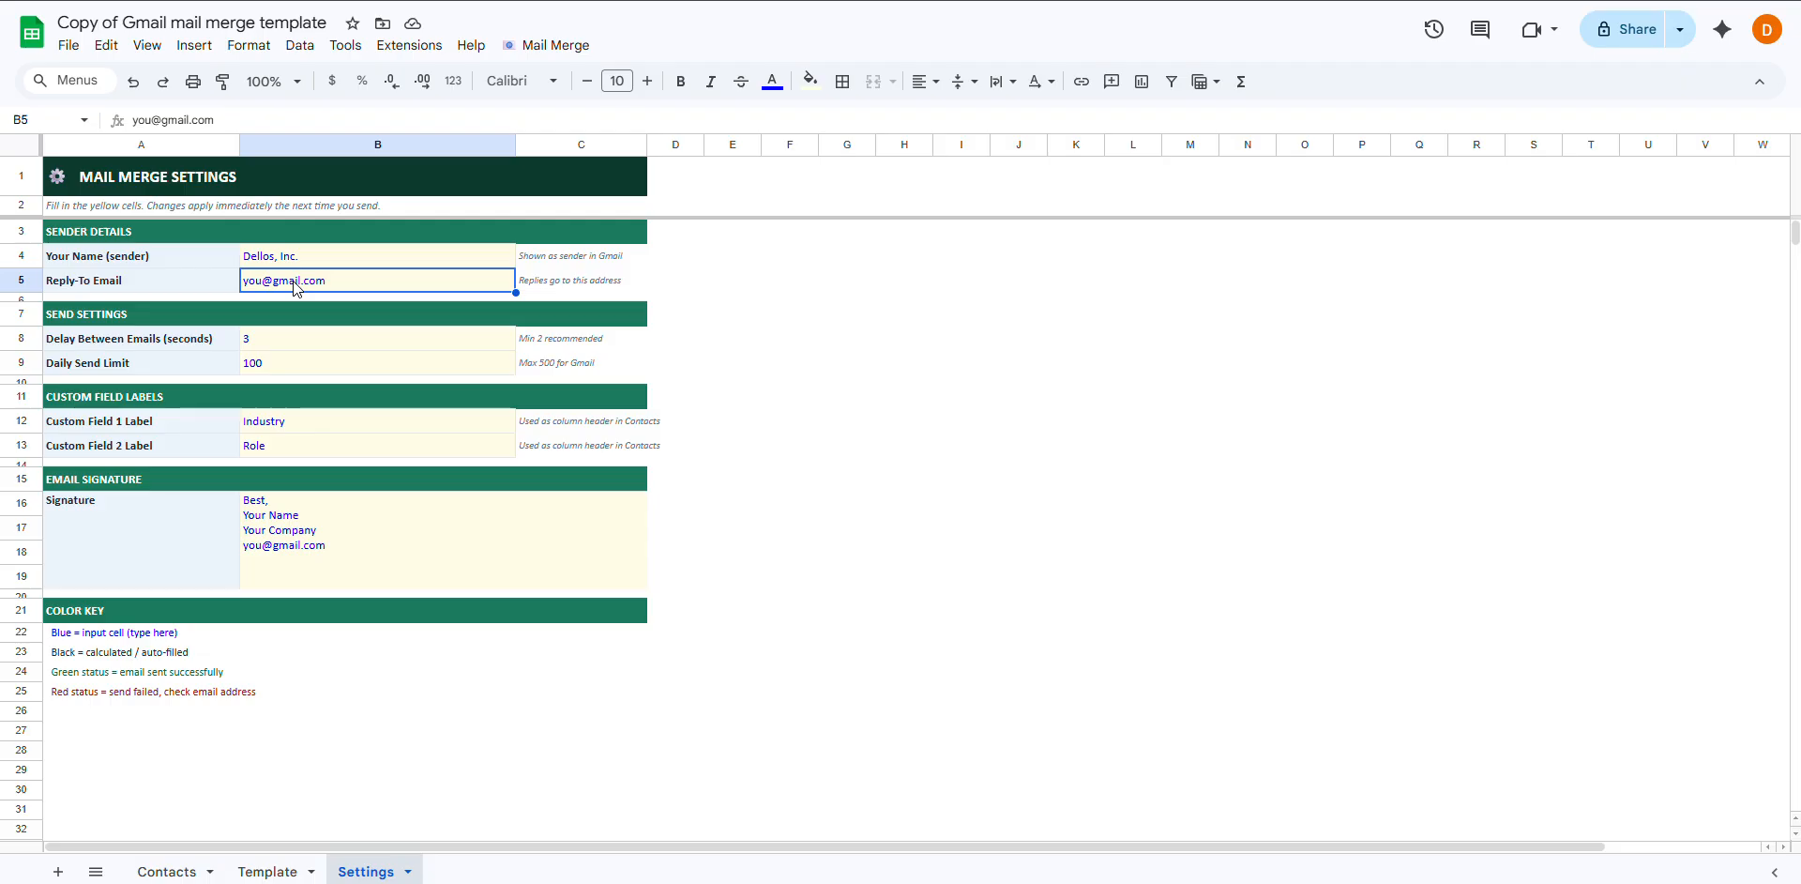
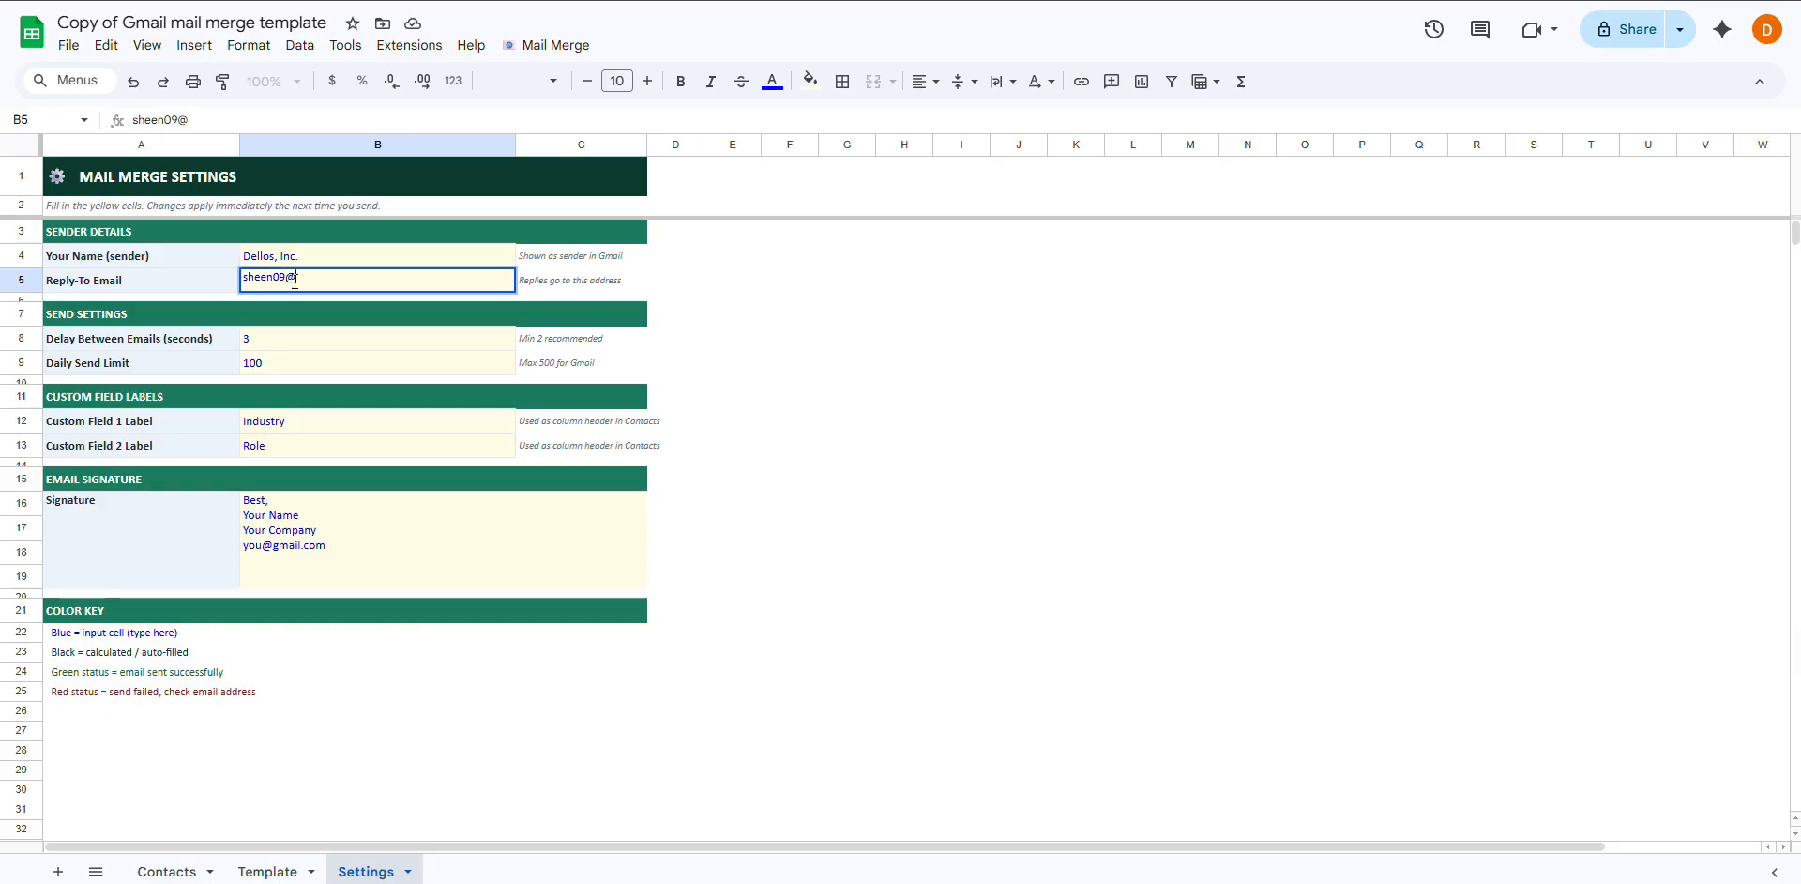
{"action": "key", "text": "Tab"}
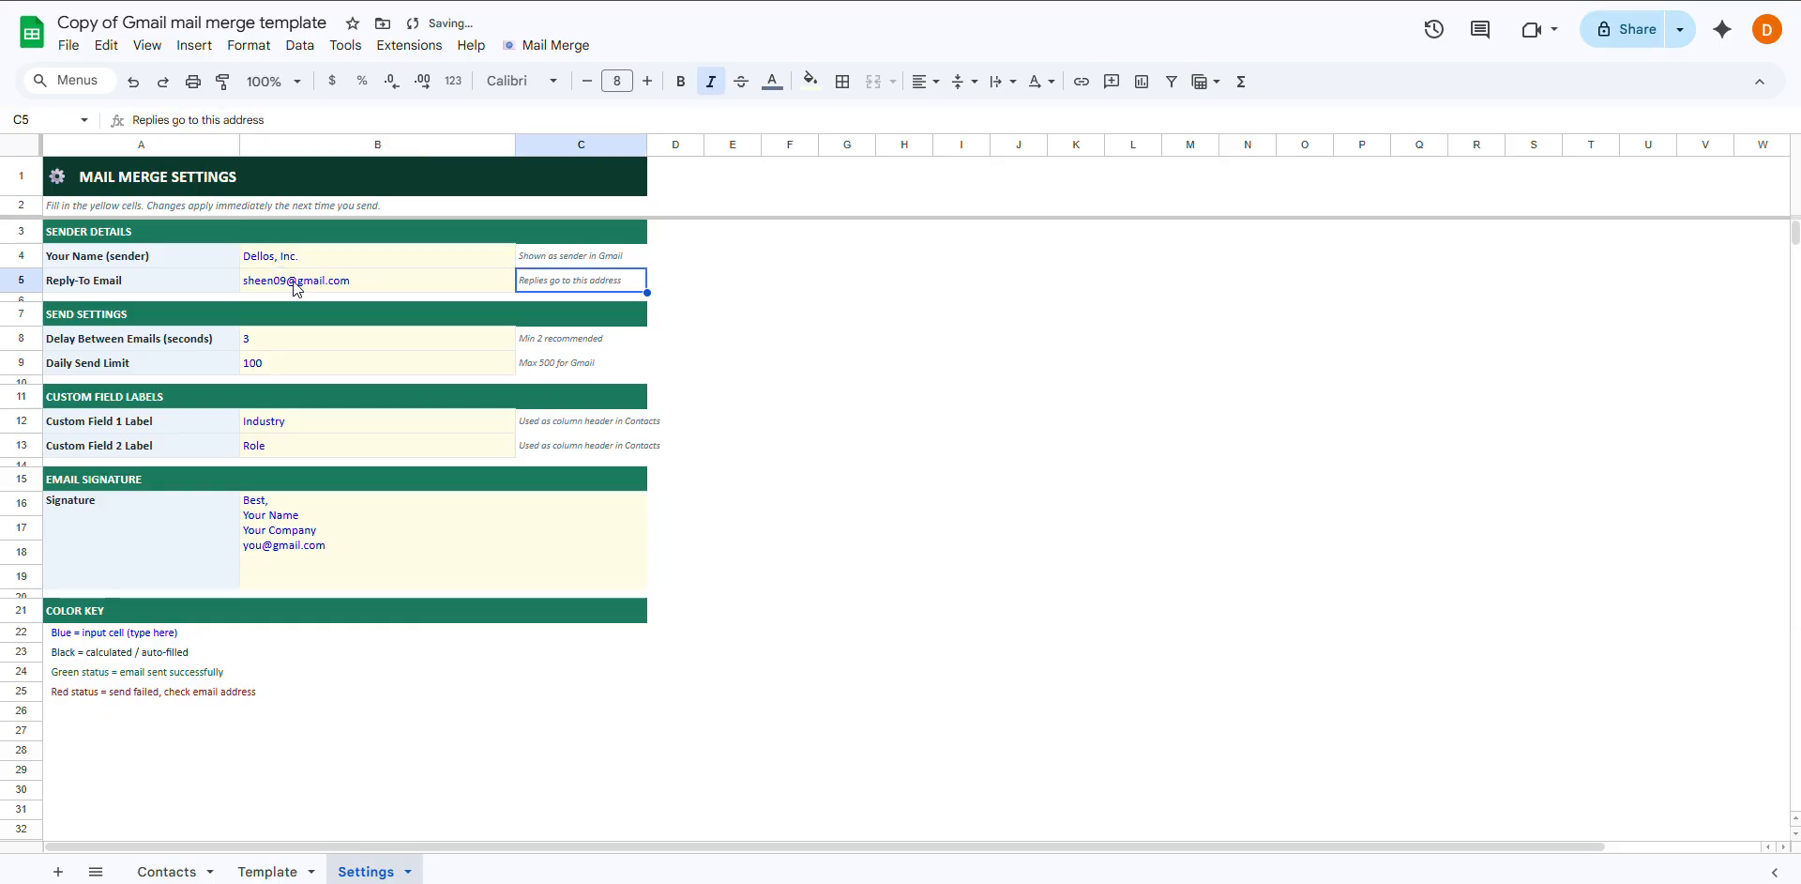
Review the 3-second send delay, its hint, and the daily limit of 100
{"action": "key", "text": "Return"}
{"action": "key", "text": "Down"}
{"action": "key", "text": "Down"}
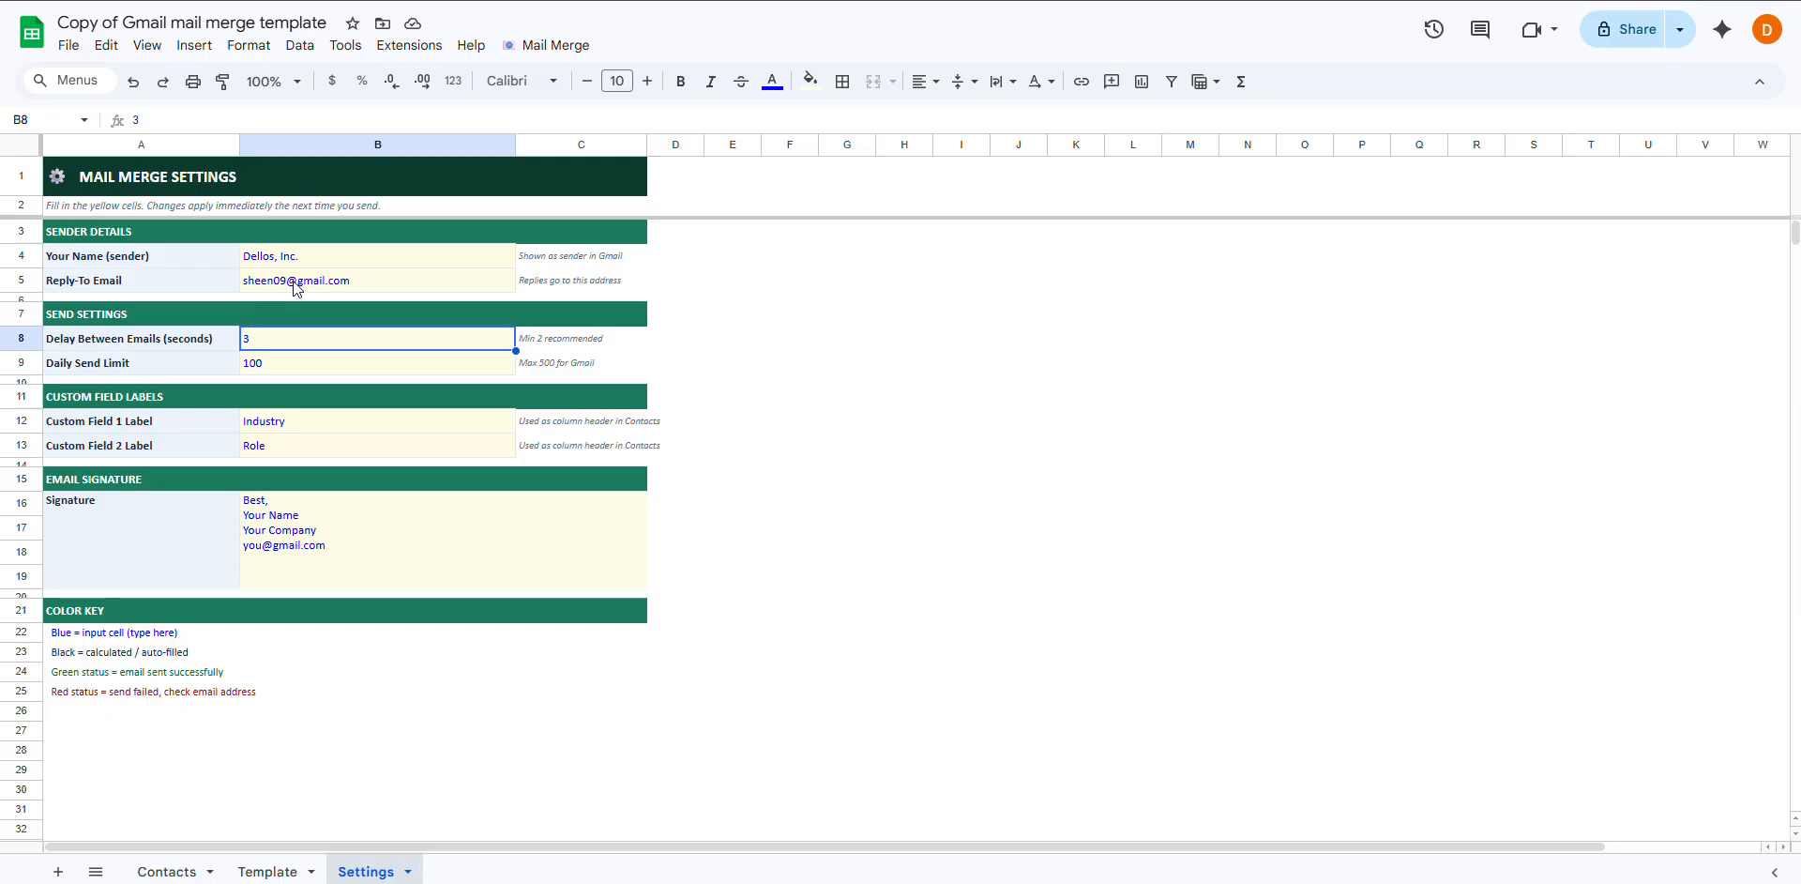
{"action": "key", "text": "Left"}
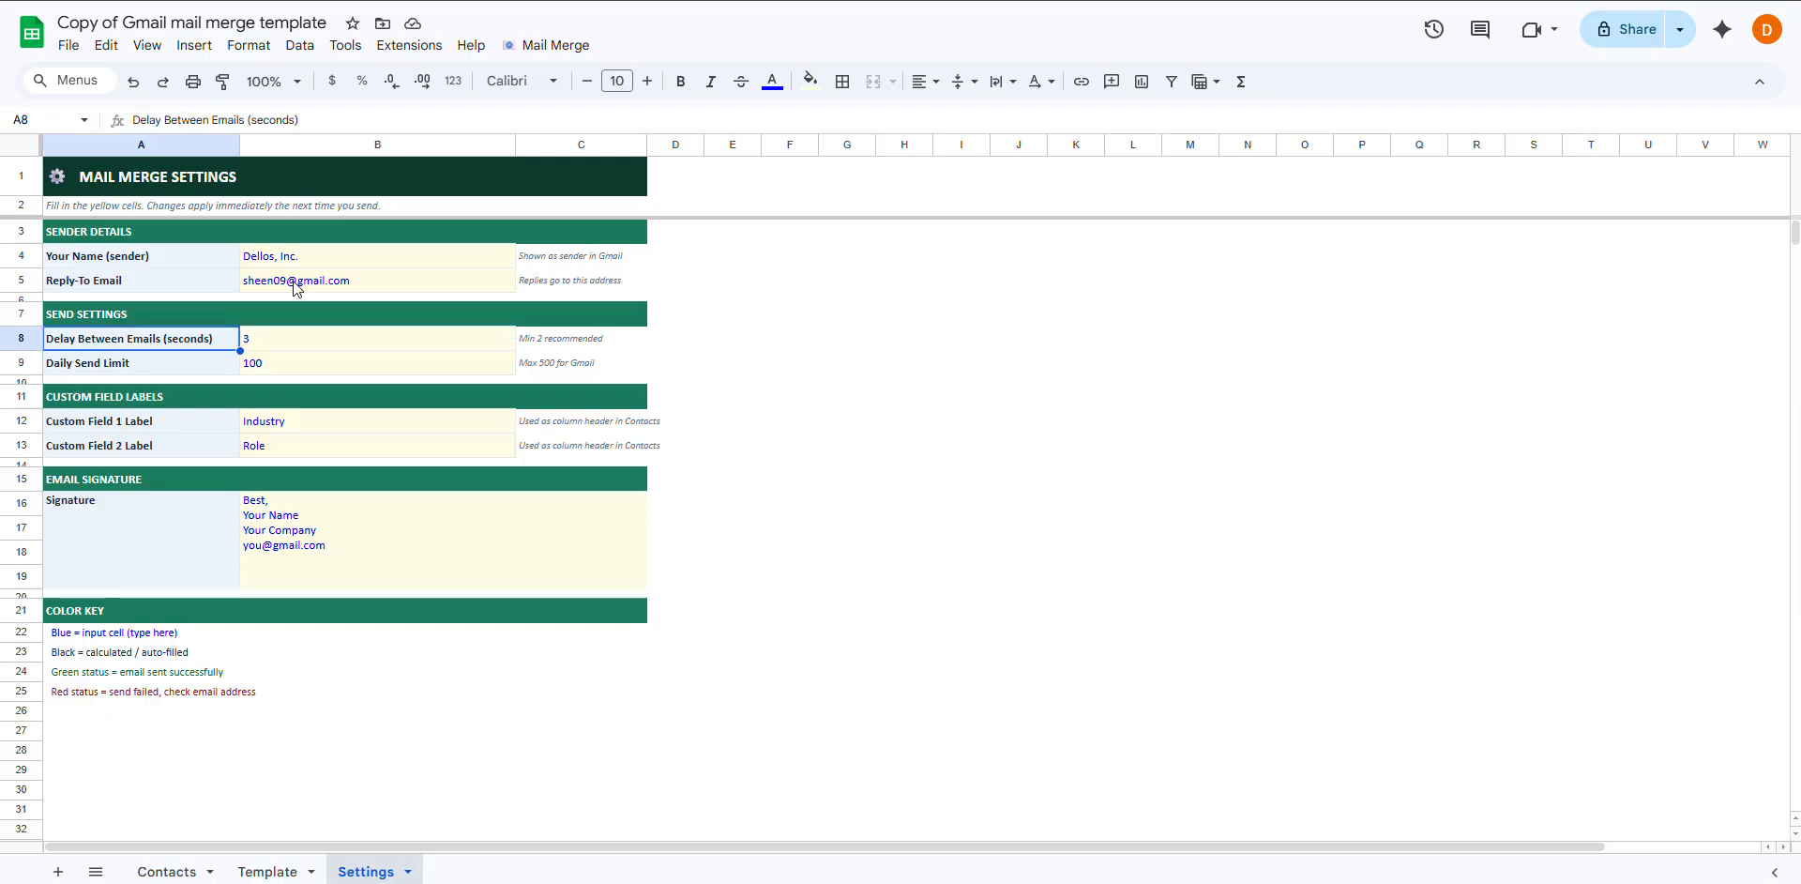
{"action": "key", "text": "Right"}
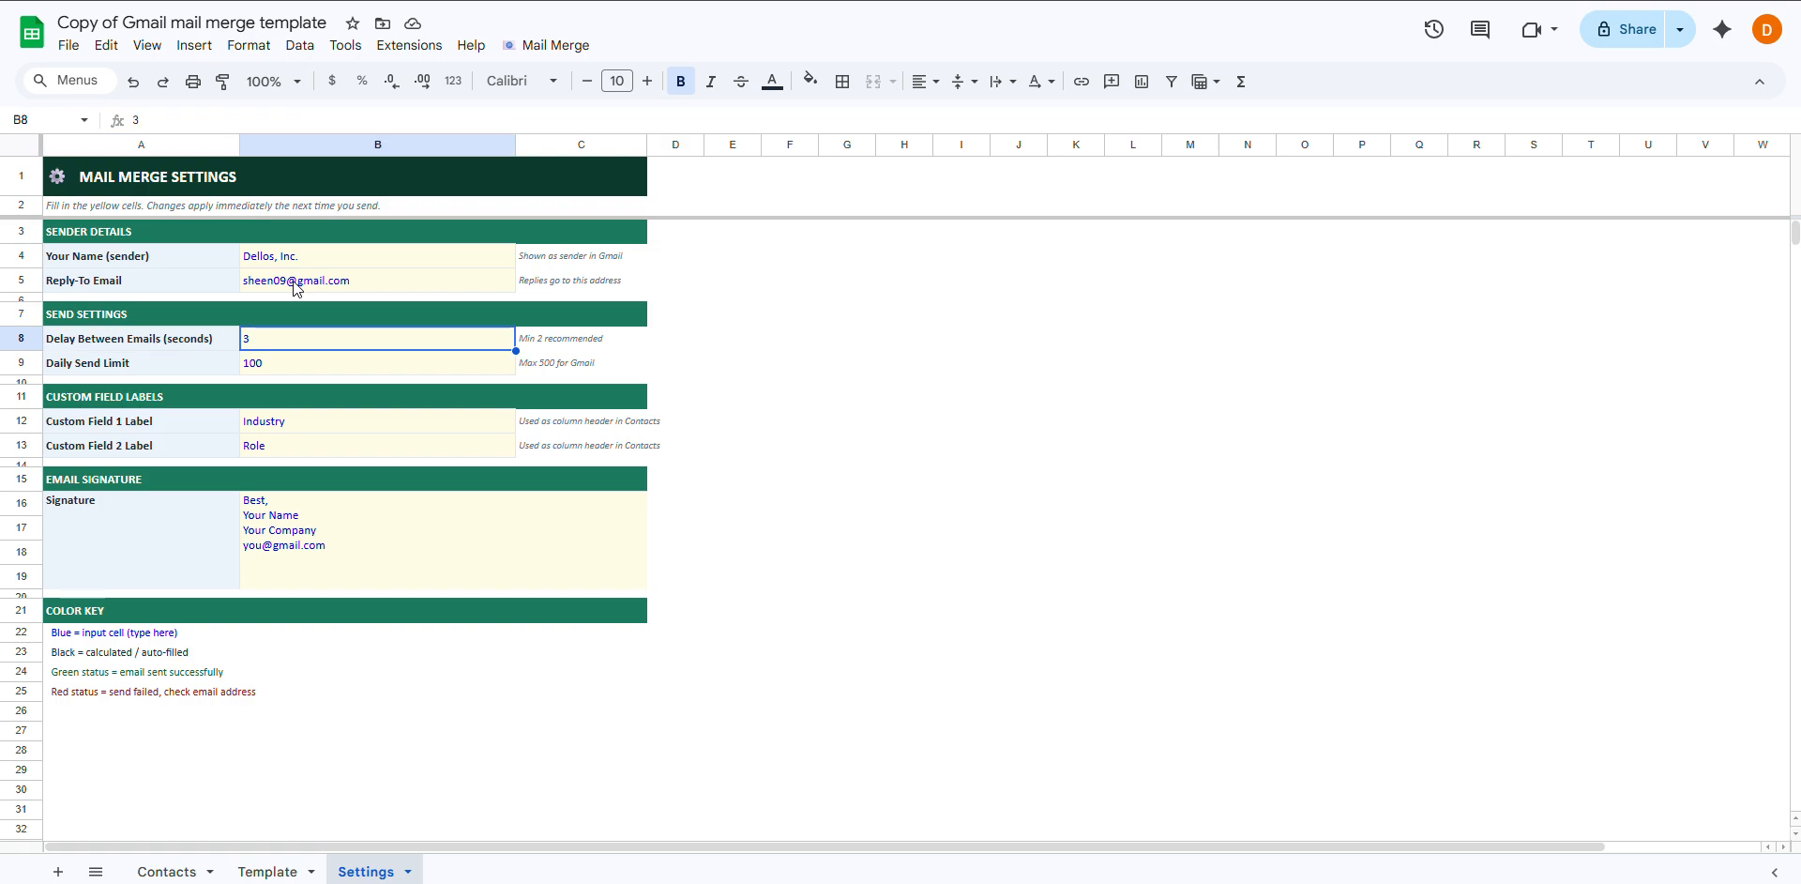
{"action": "key", "text": "Right"}
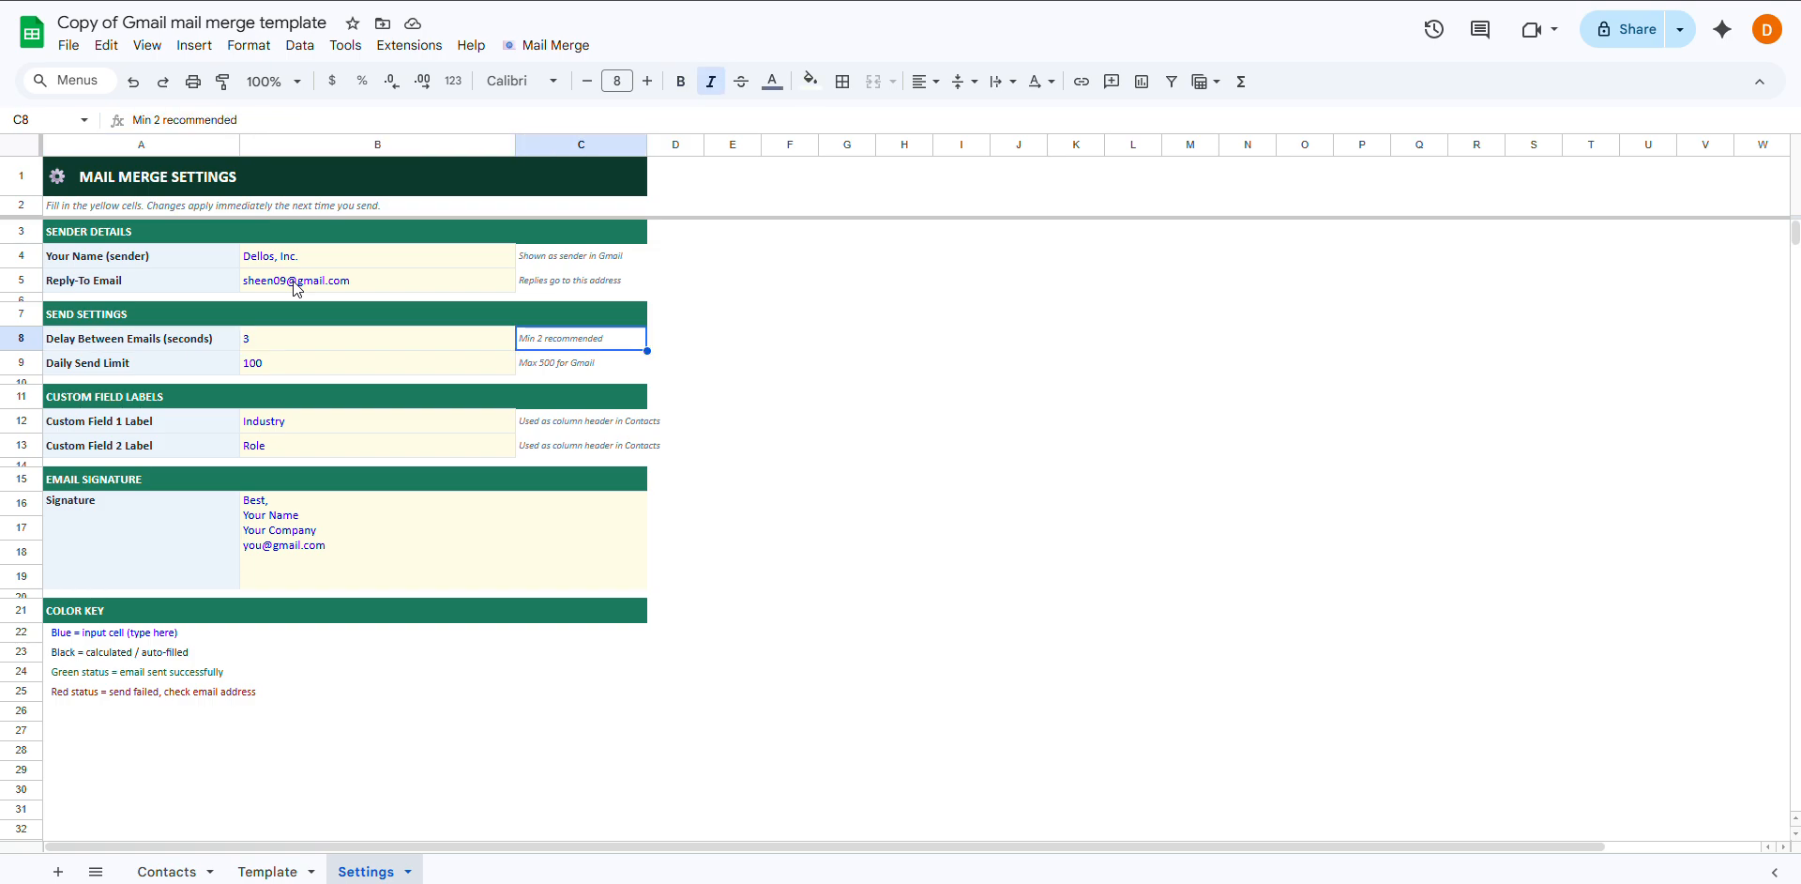
{"action": "key", "text": "Left"}
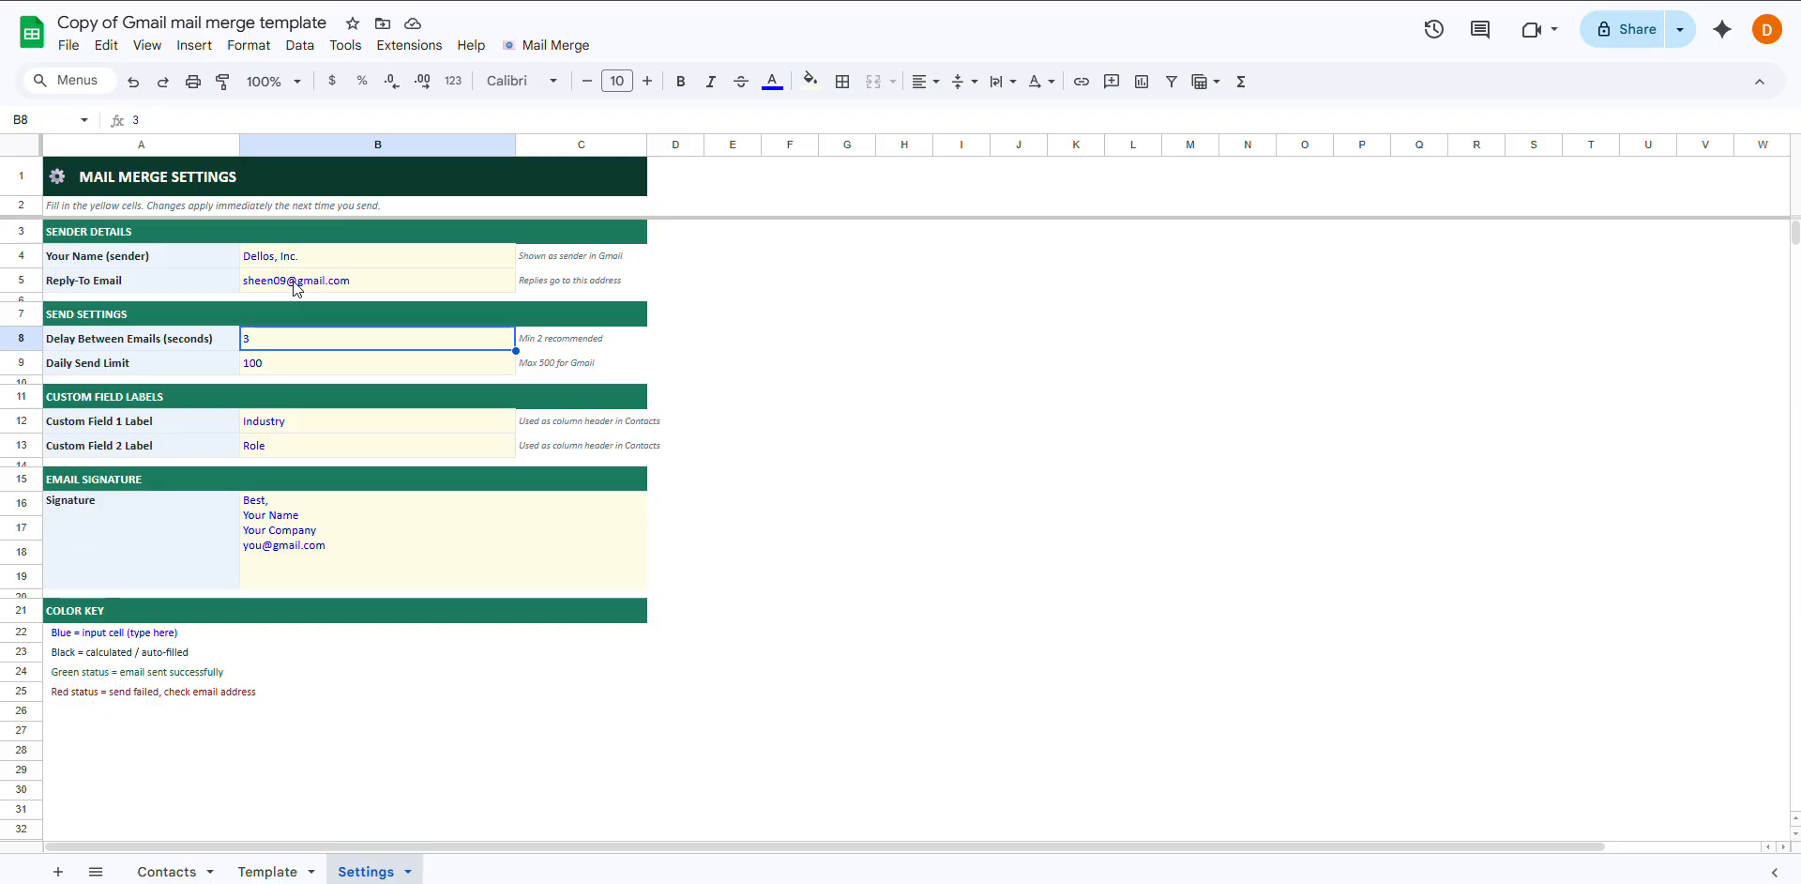
{"action": "key", "text": "Down"}
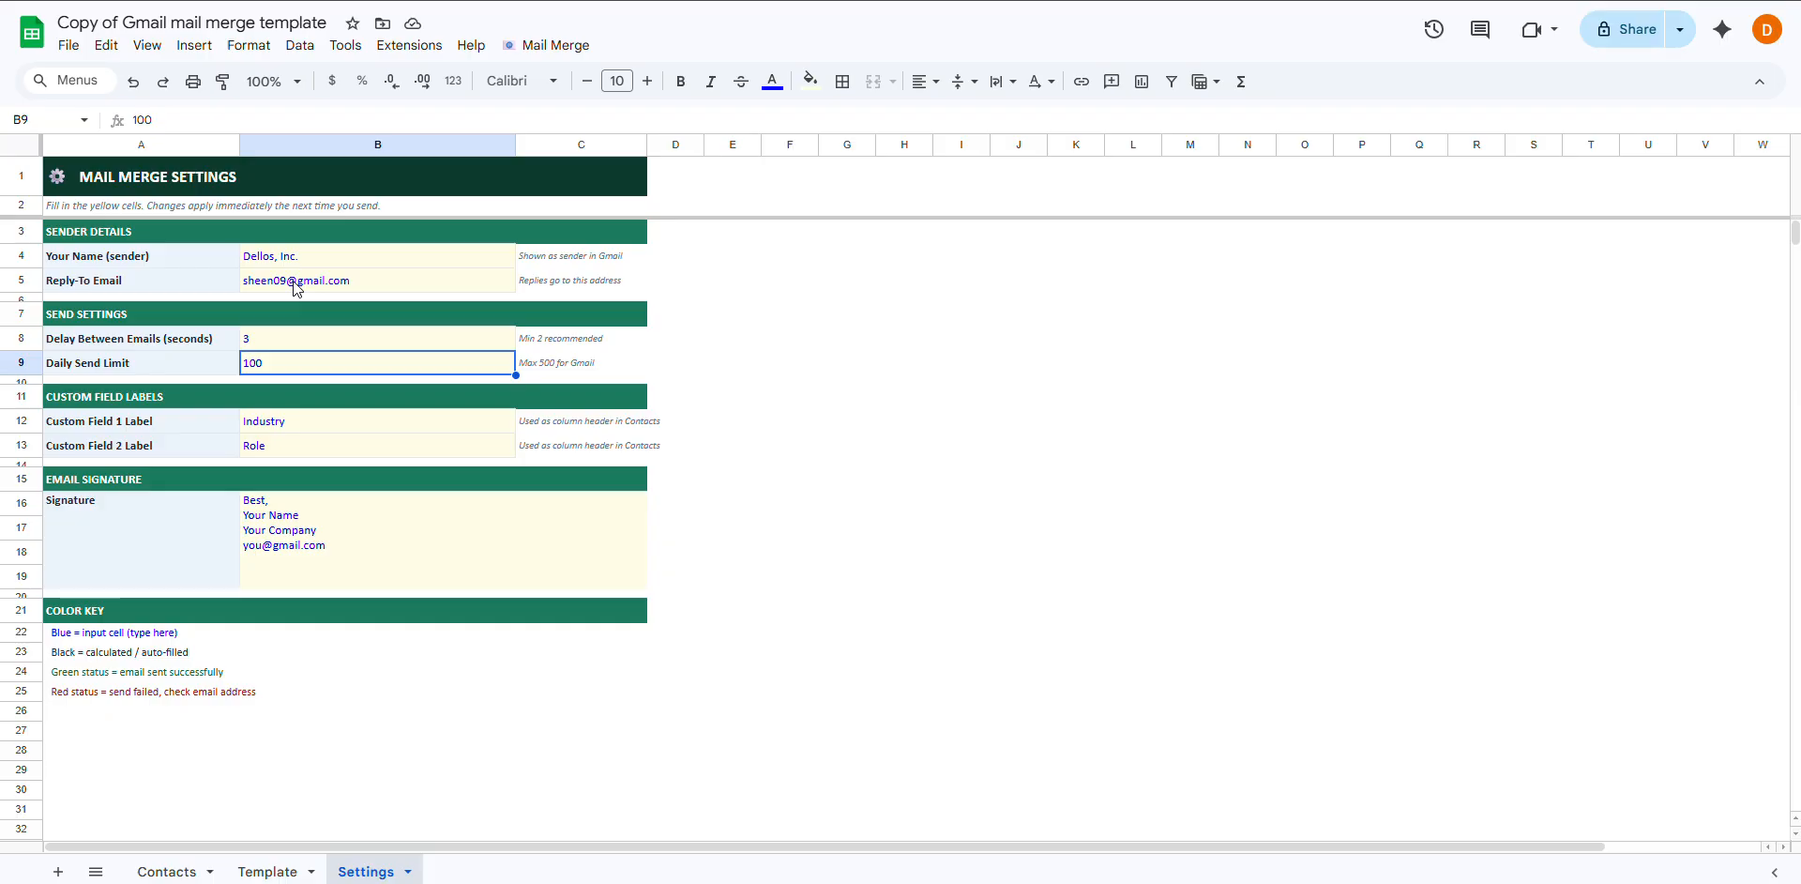
{"action": "key", "text": "Down"}
{"action": "key", "text": "Down"}
{"action": "key", "text": "Down"}
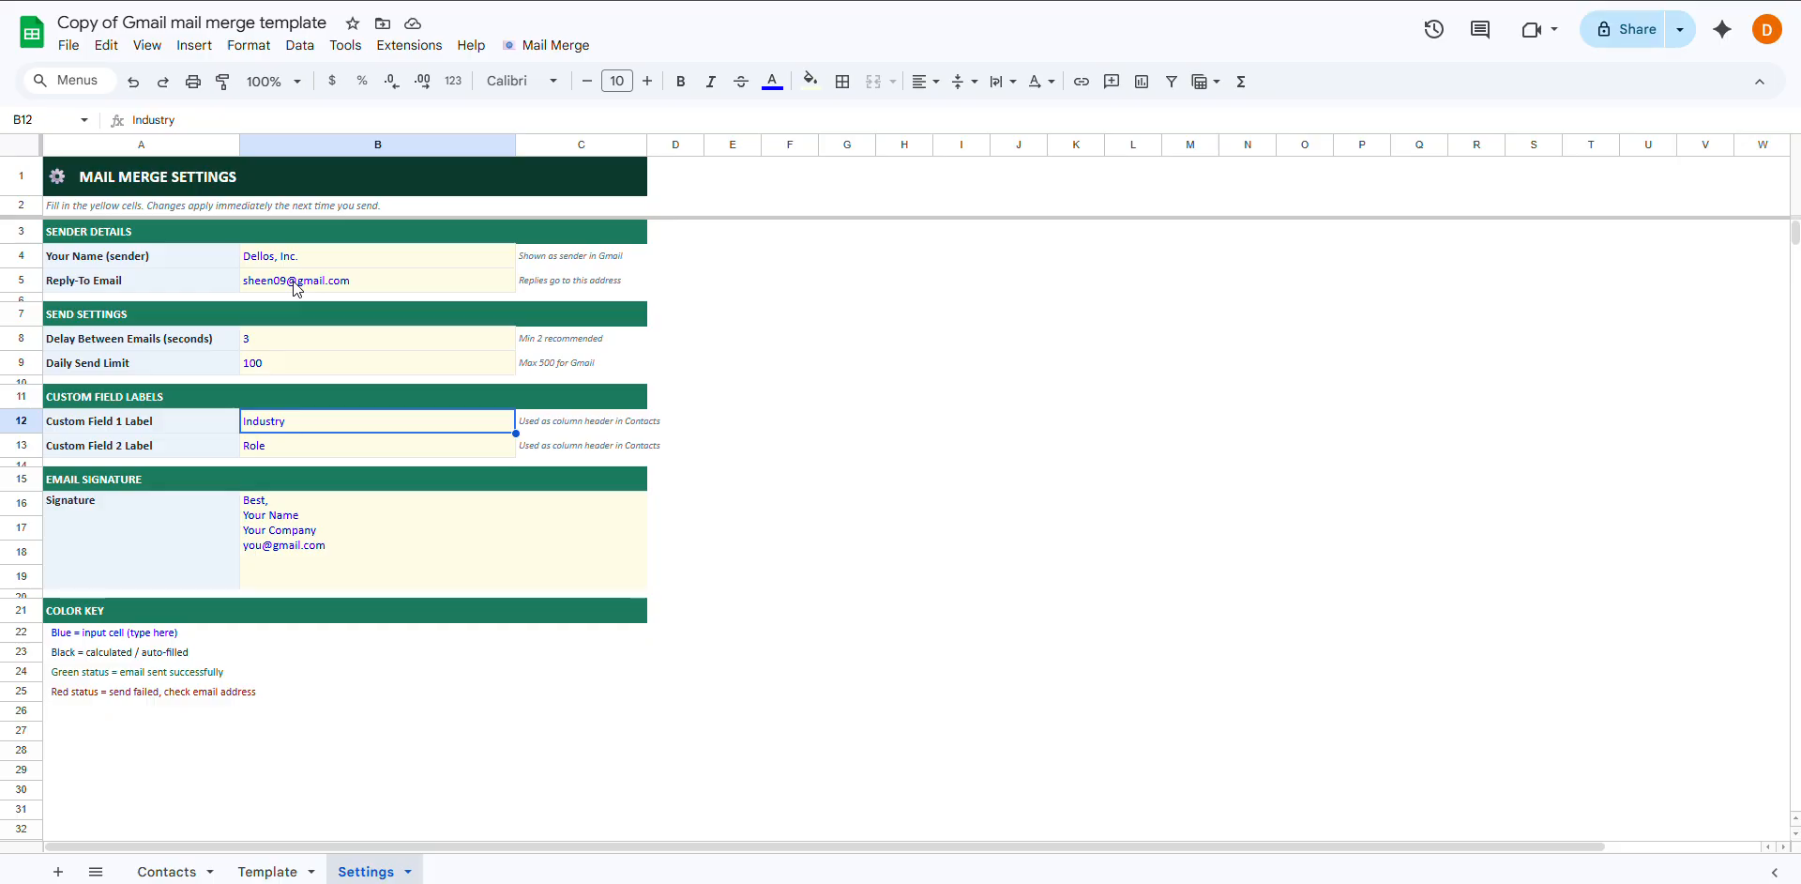
Enter Construction and Manager as the two custom field labels, then return to Contacts
{"action": "key", "text": "Down"}
{"action": "key", "text": "Up"}
{"action": "key", "text": "Down"}
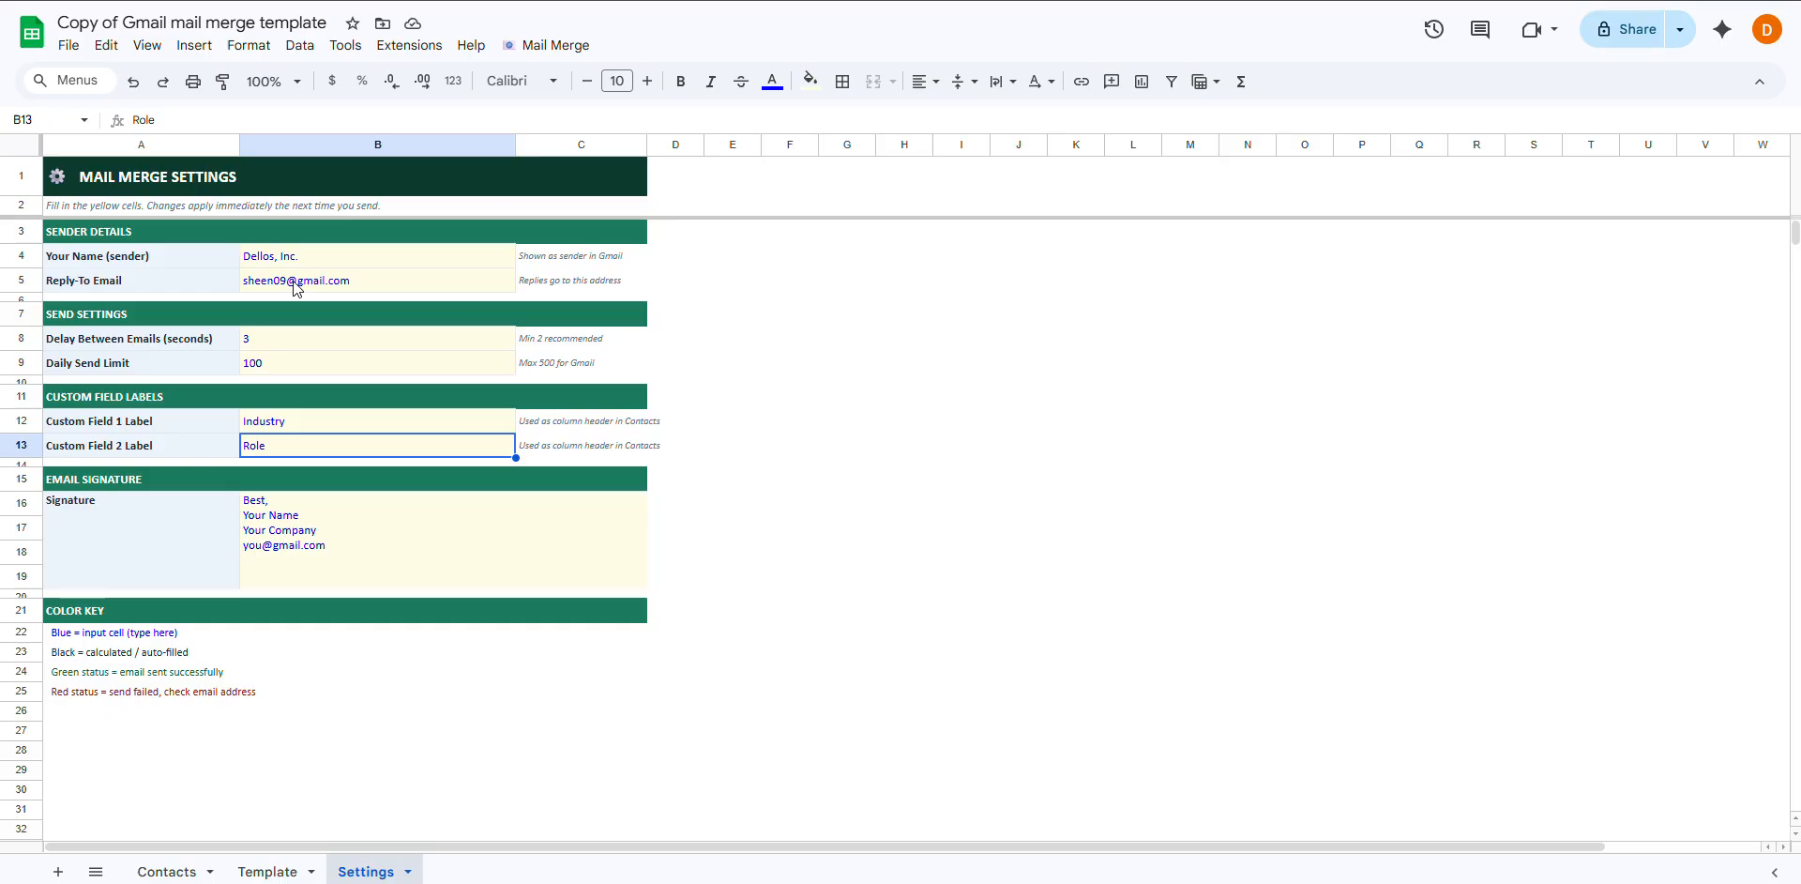
{"action": "key", "text": "Up"}
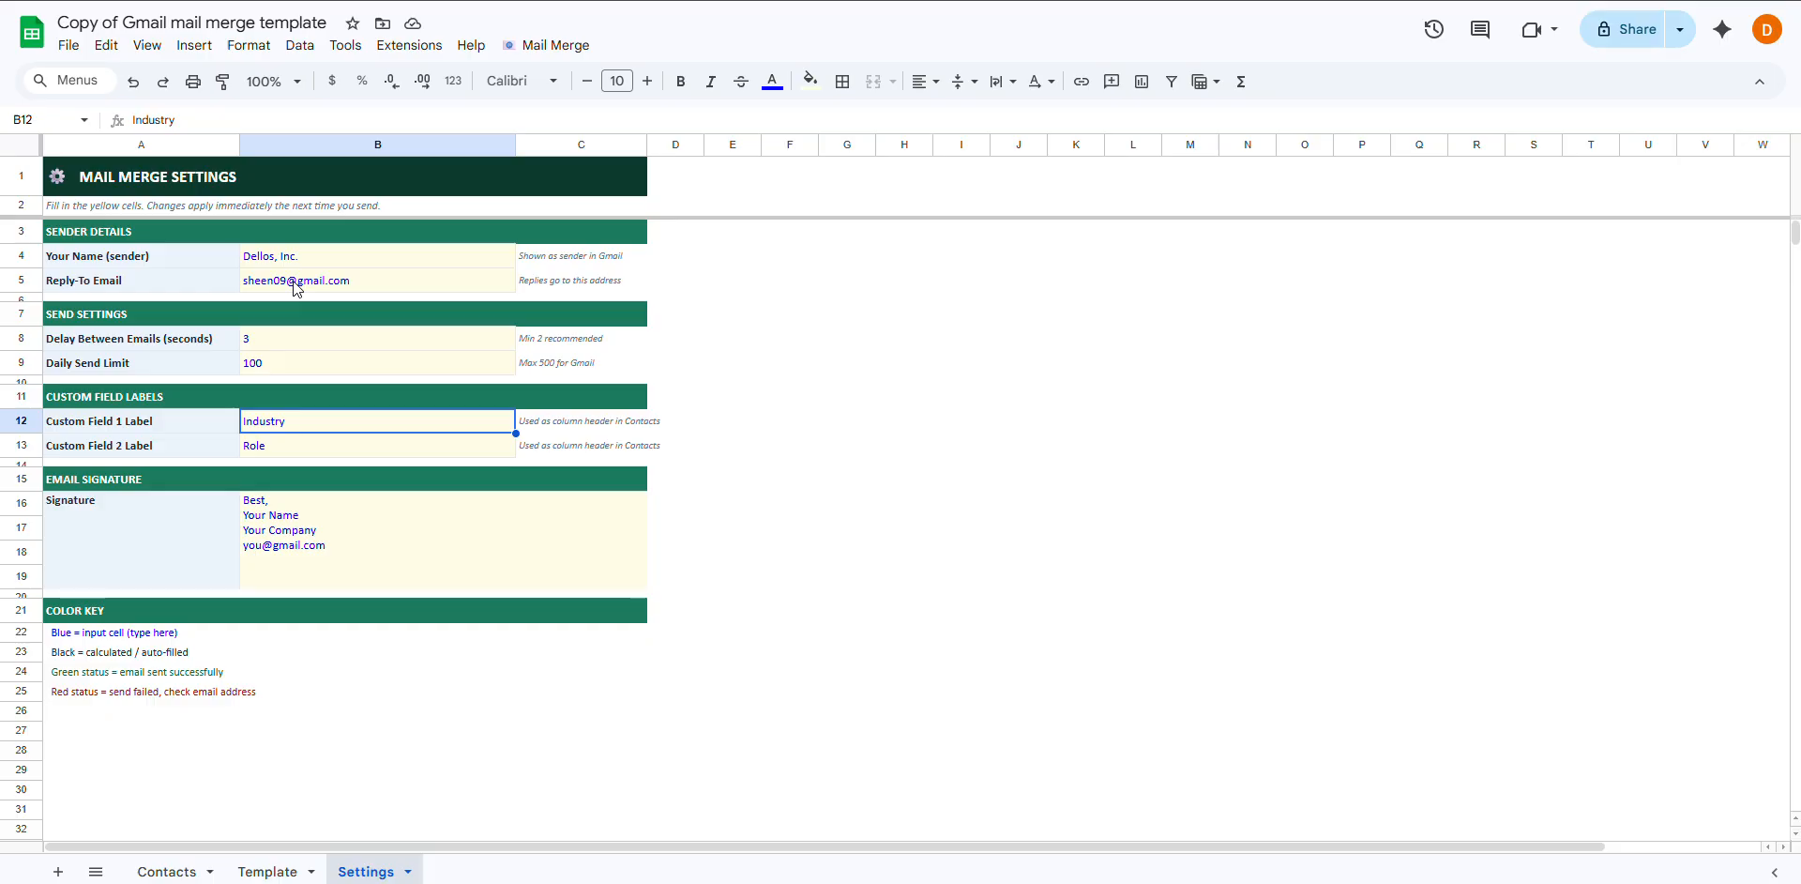
{"action": "type", "text": "Cio"}
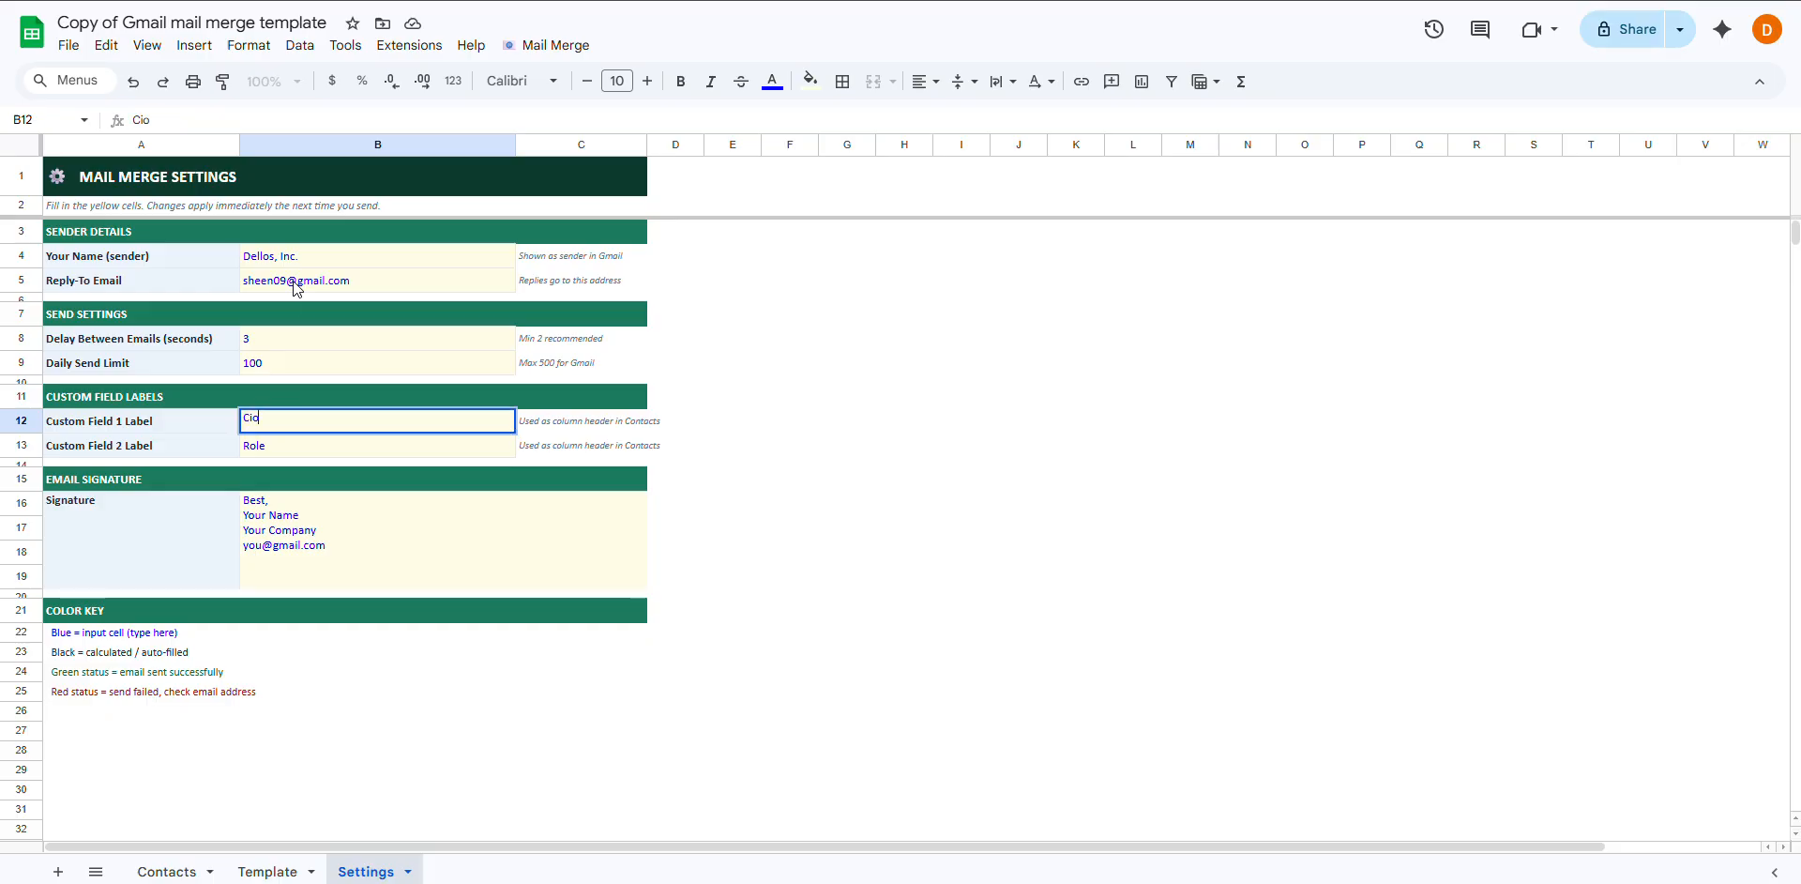
{"action": "type", "text": "onstruction B"}
{"action": "key", "text": "Return"}
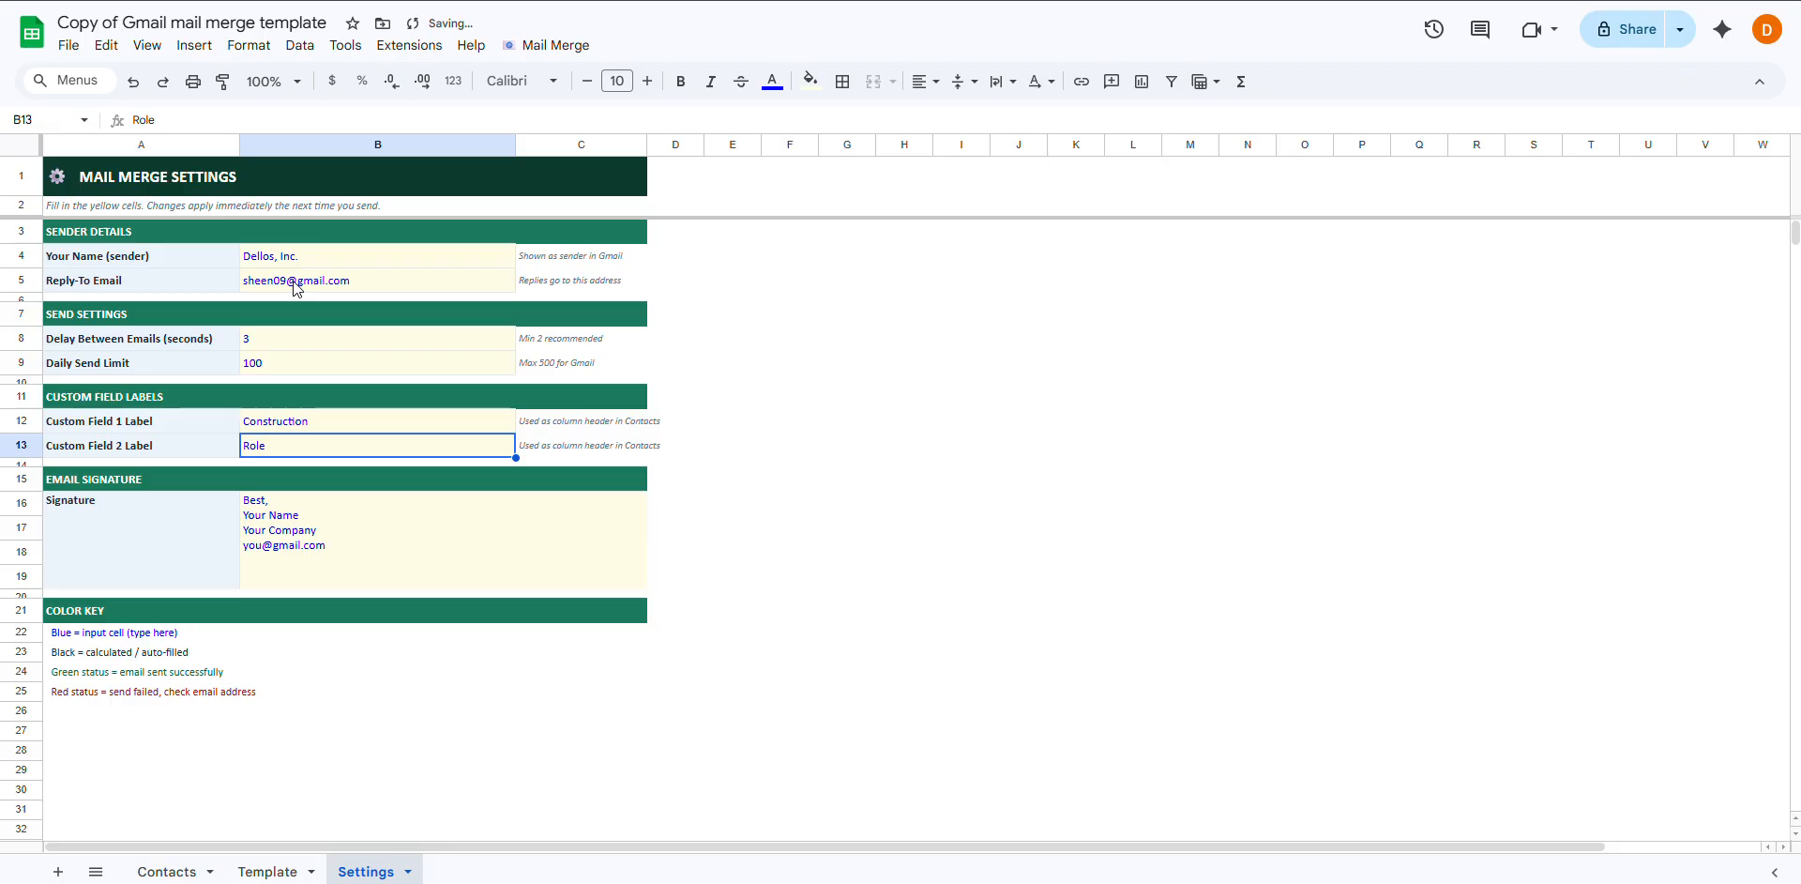
{"action": "type", "text": "Manager"}
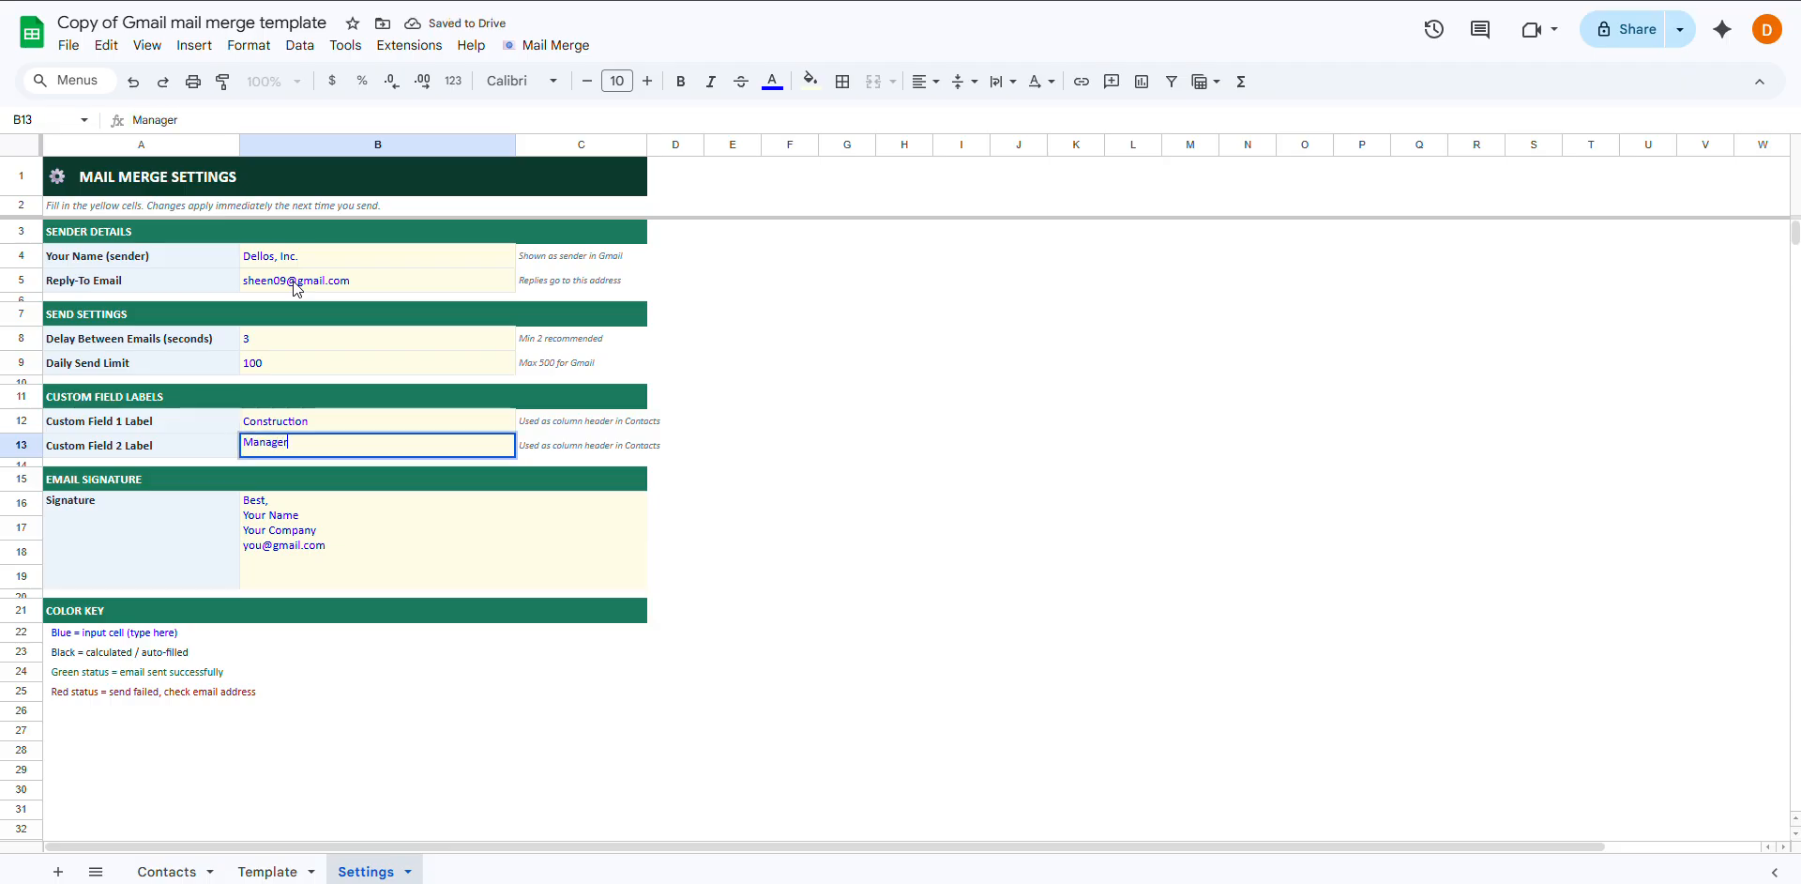
{"action": "key", "text": "Return"}
{"action": "key", "text": "Down"}
{"action": "key", "text": "Down"}
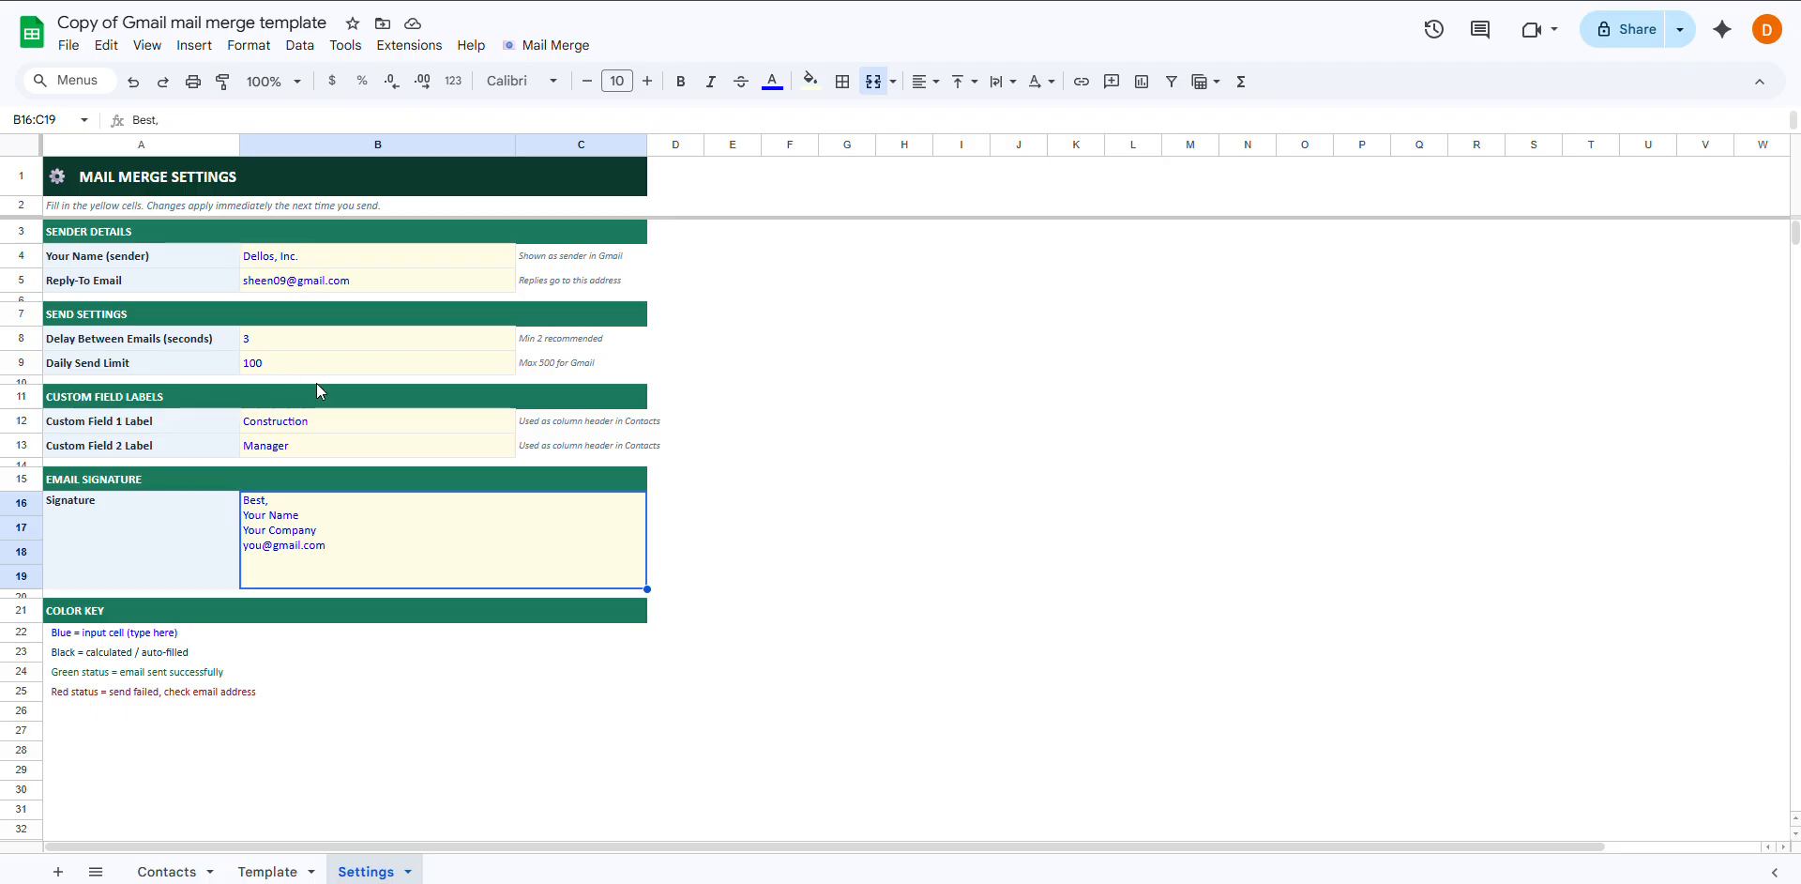
{"action": "left_click", "coordinate": [161, 872]}
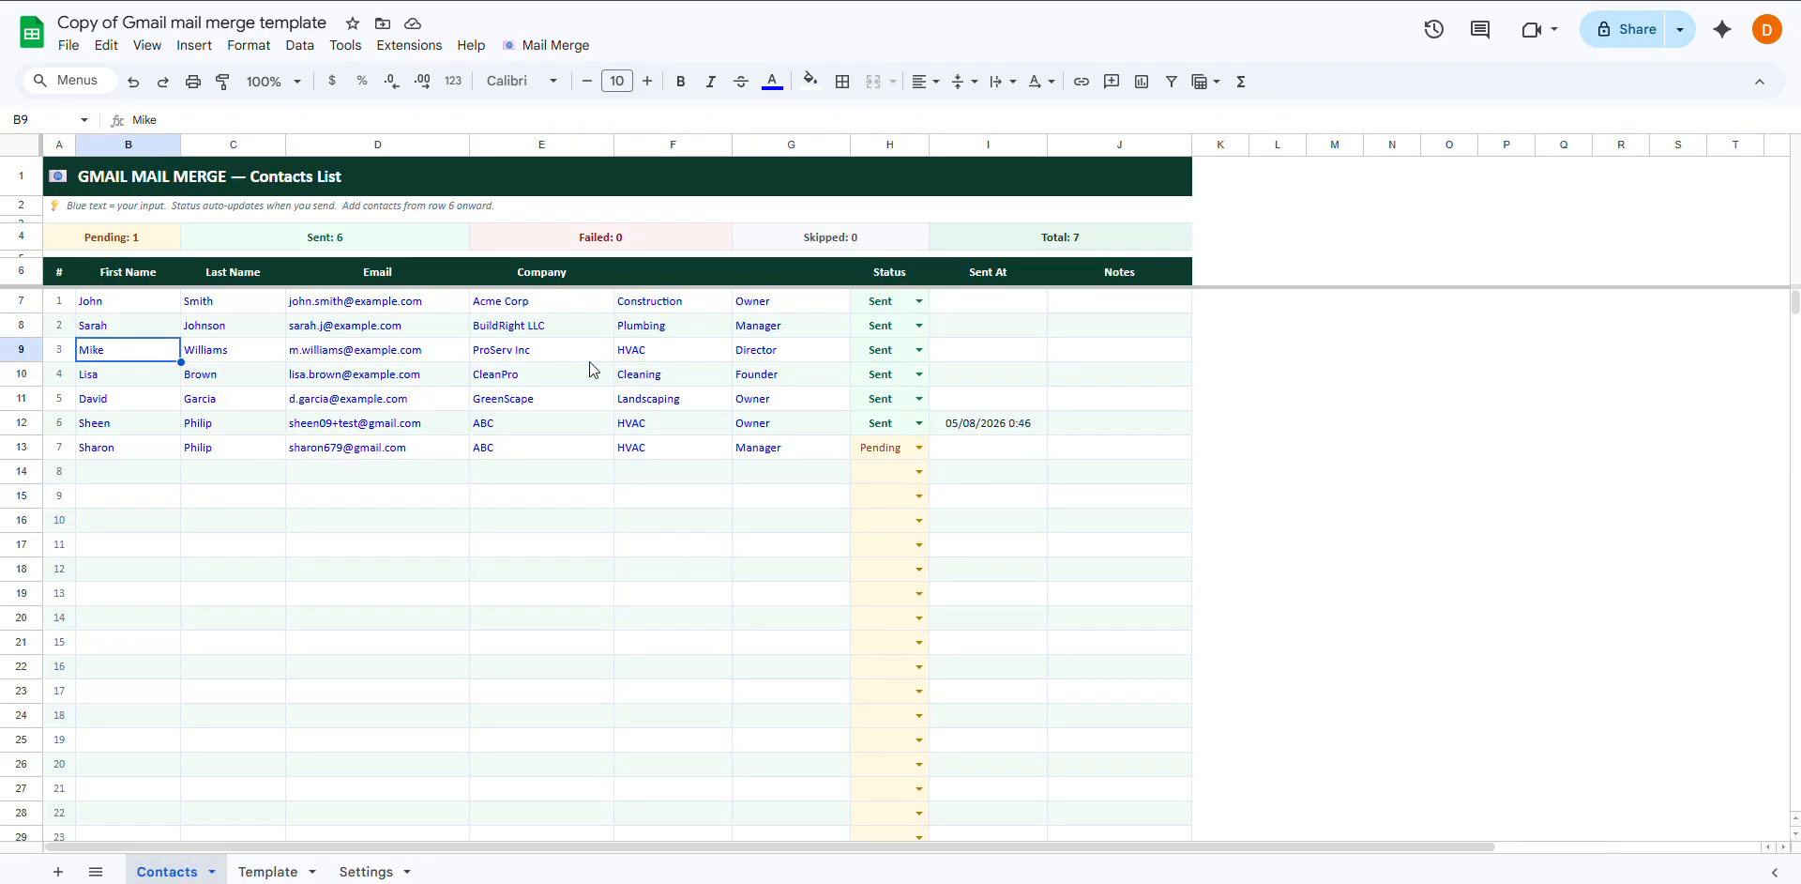
Run Mail Merge > Preview First Email
{"action": "left_click", "coordinate": [574, 51]}
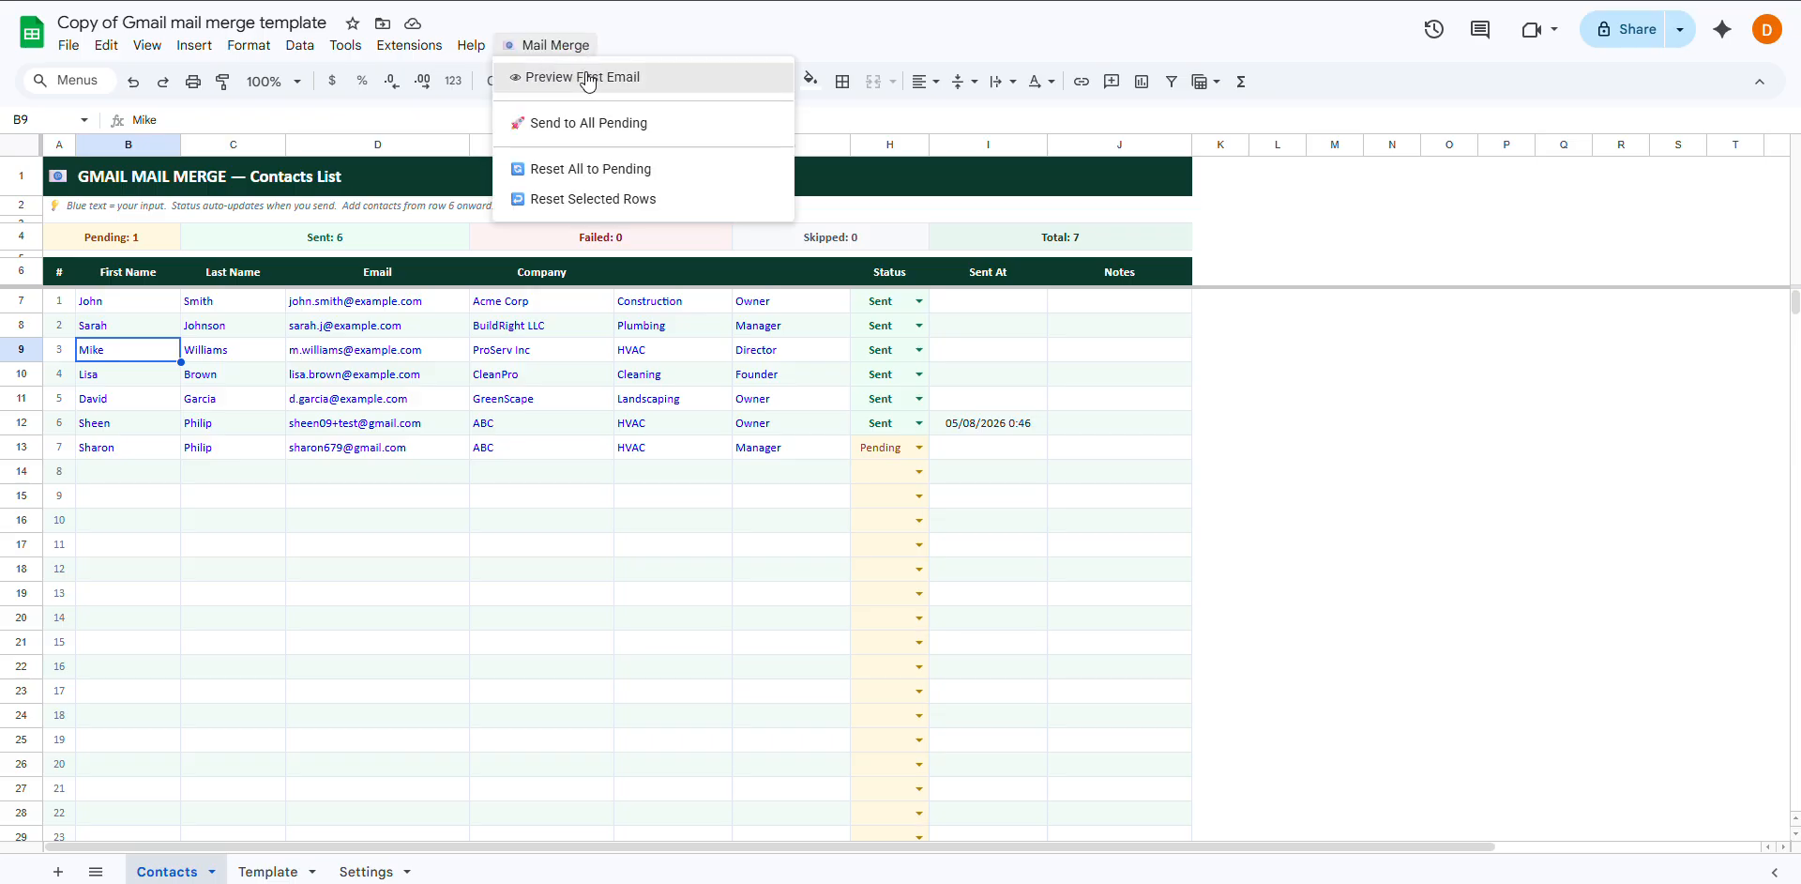
{"action": "left_click", "coordinate": [588, 82]}
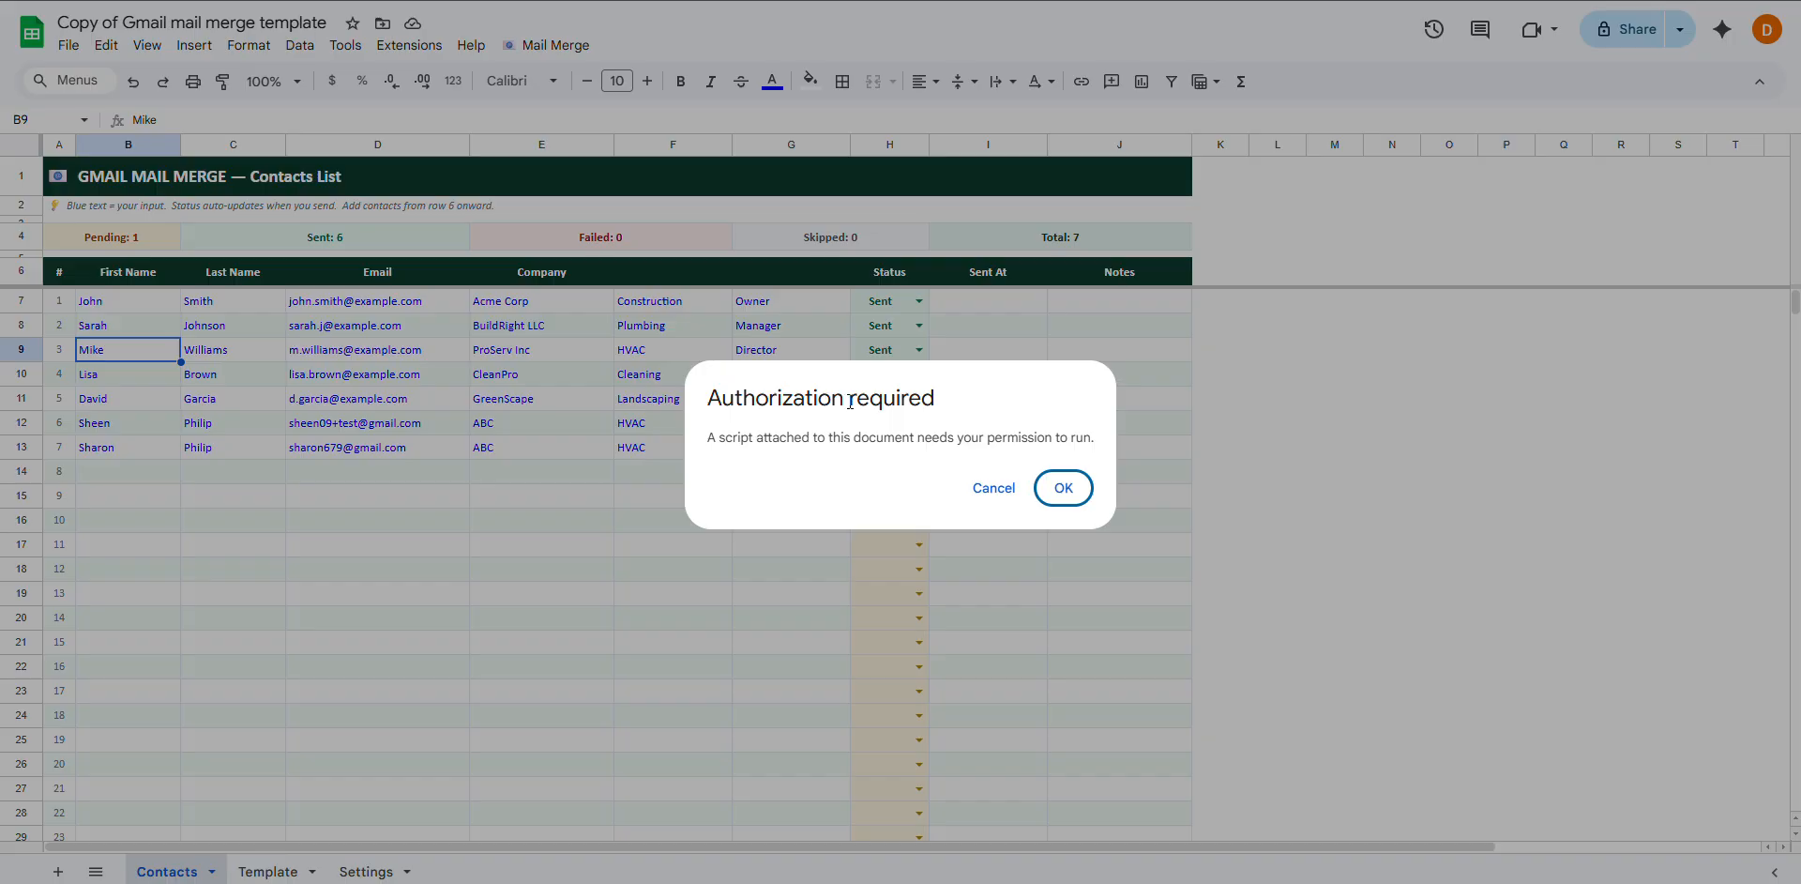
Authorize the unverified Untitled project script via Advanced and Continue in the sign-in popup
{"action": "left_click", "coordinate": [1064, 487]}
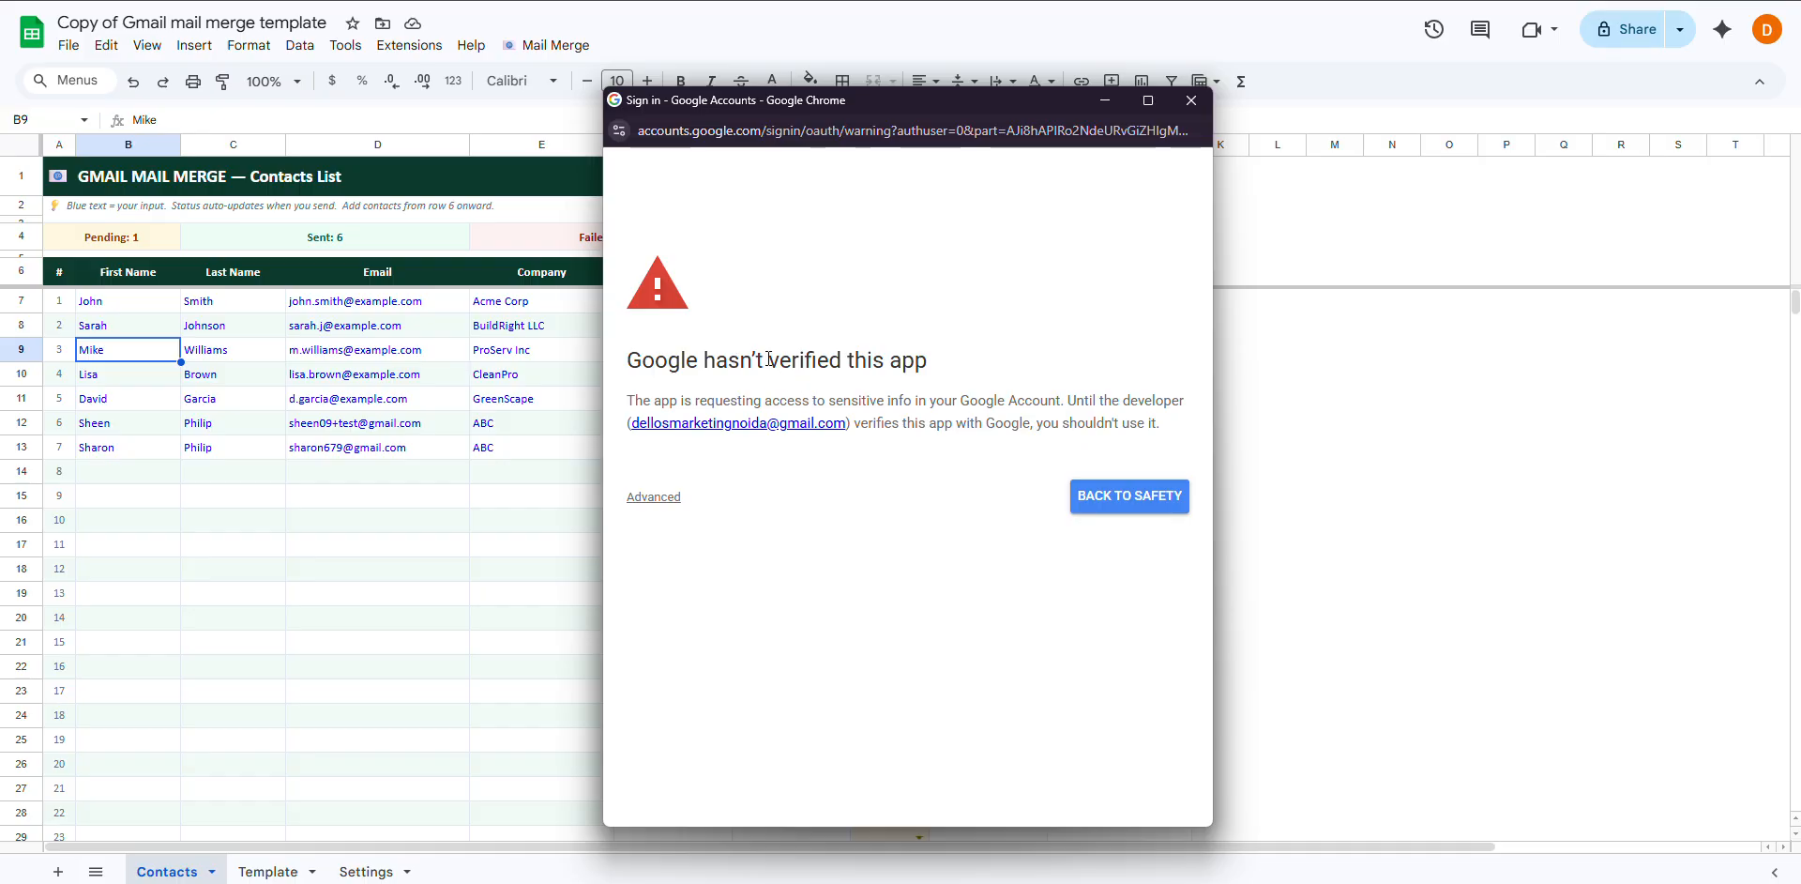
{"action": "left_click", "coordinate": [645, 497]}
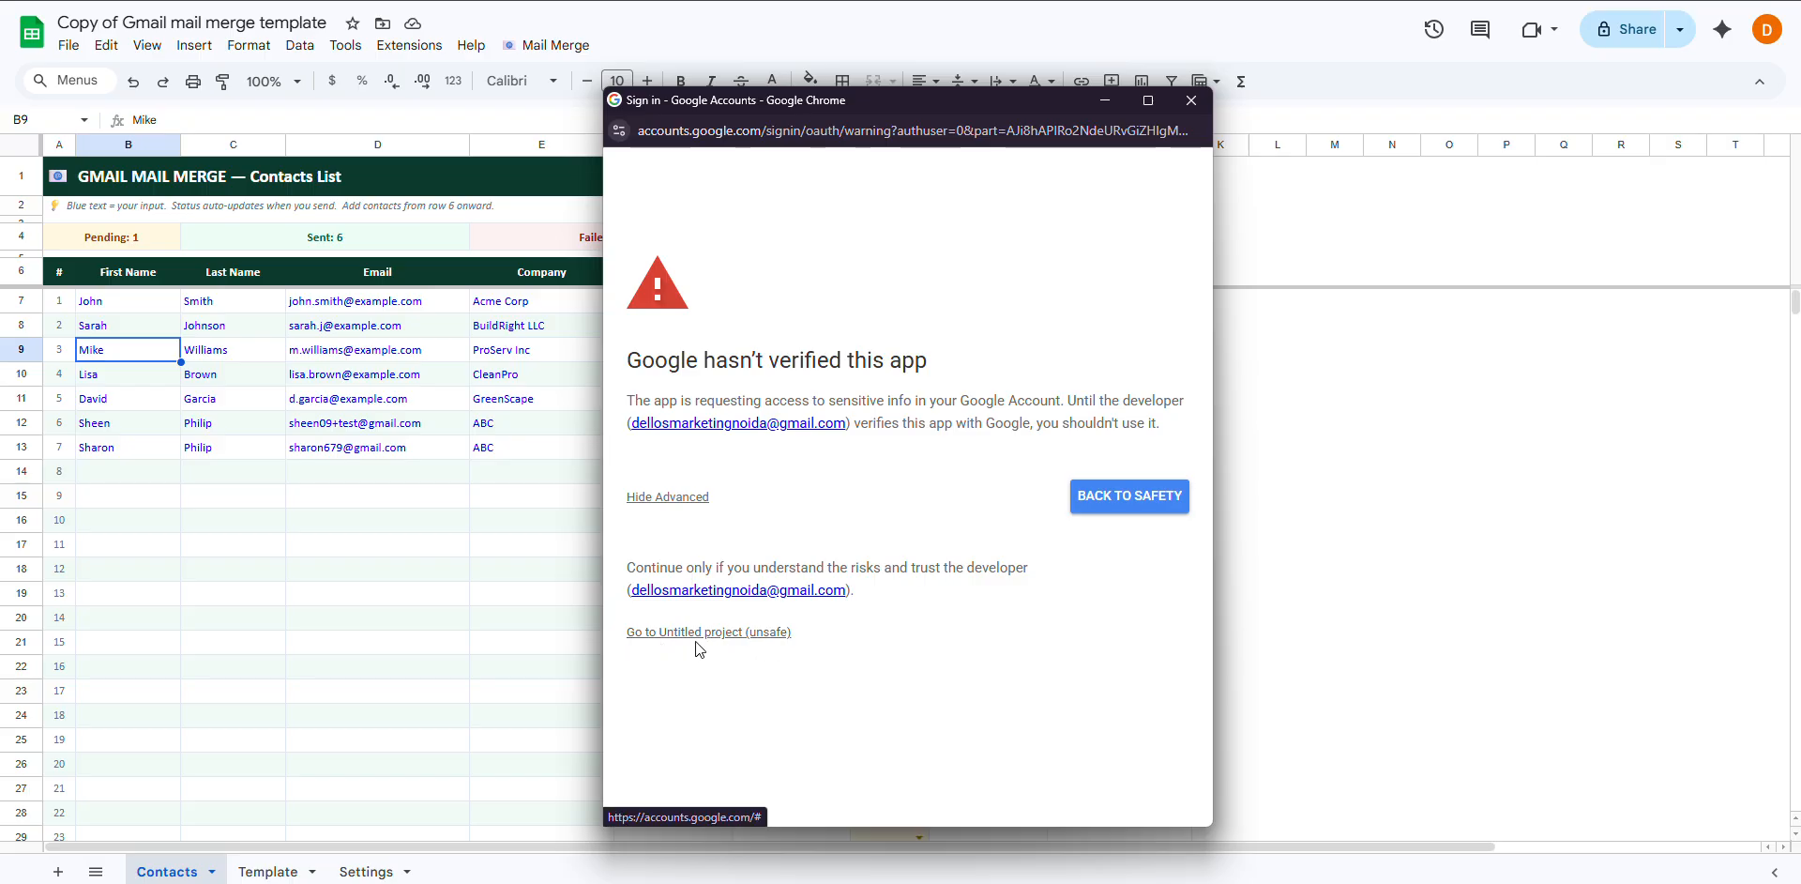
{"action": "left_click", "coordinate": [771, 632]}
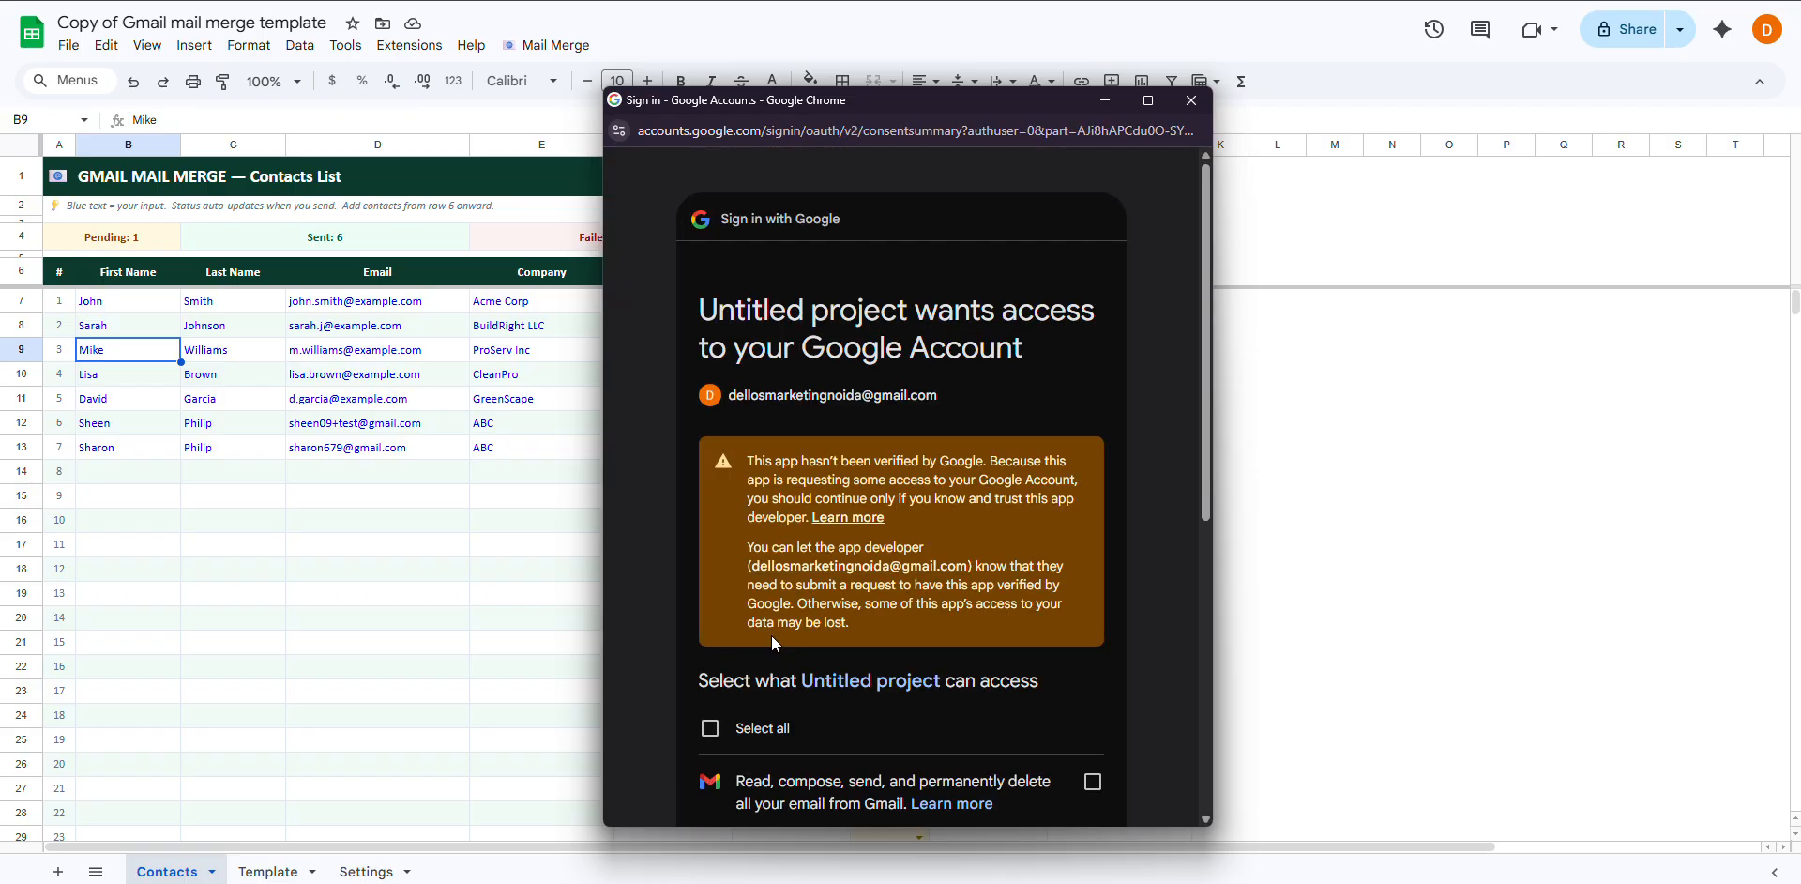
{"action": "scroll", "coordinate": [951, 650], "scroll_direction": "down", "scroll_amount": 6}
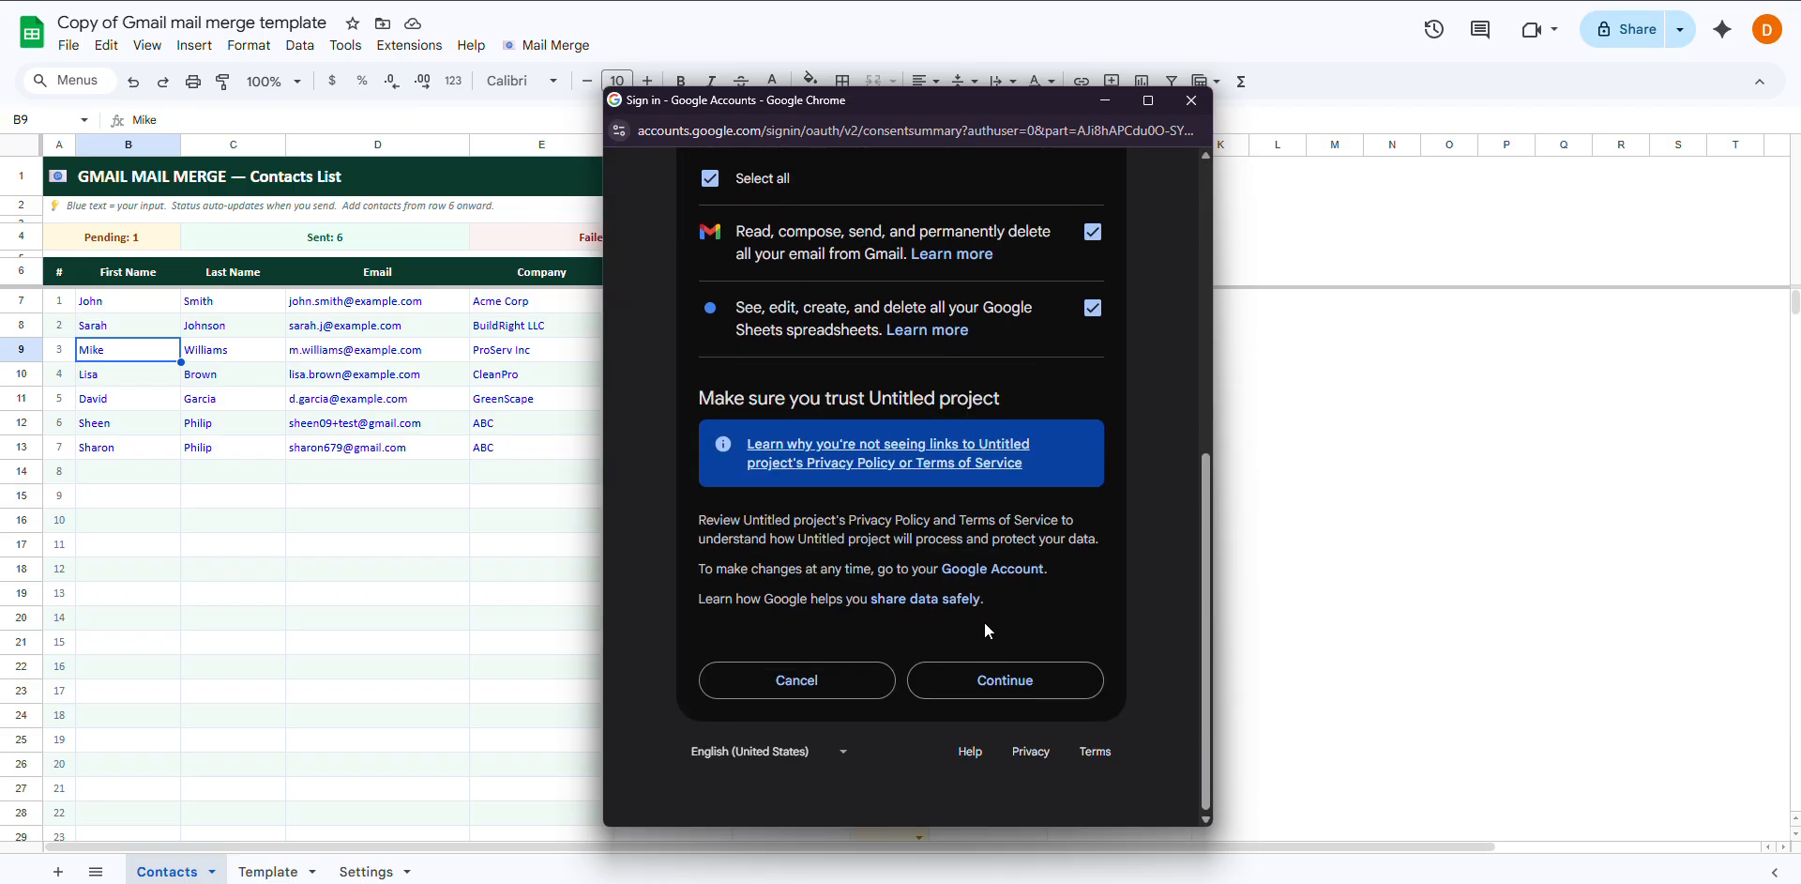
{"action": "left_click", "coordinate": [1005, 686]}
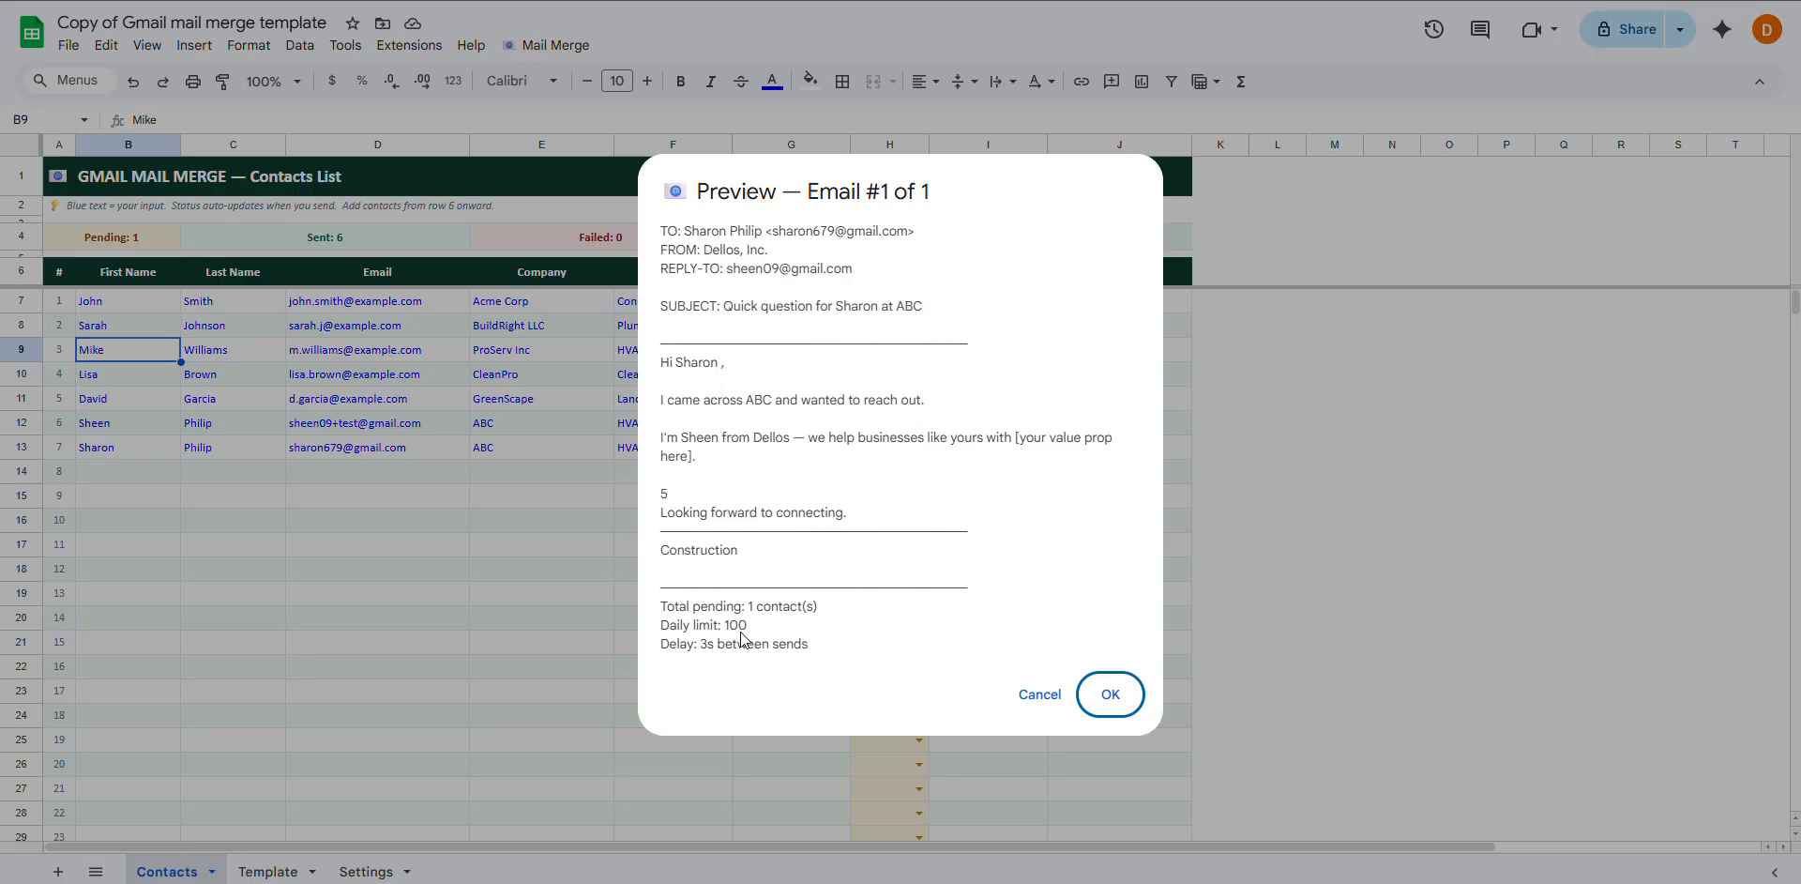
Close the preview and Send to All Pending, confirming one email sent, stamped 15:43
{"action": "left_click", "coordinate": [1113, 696]}
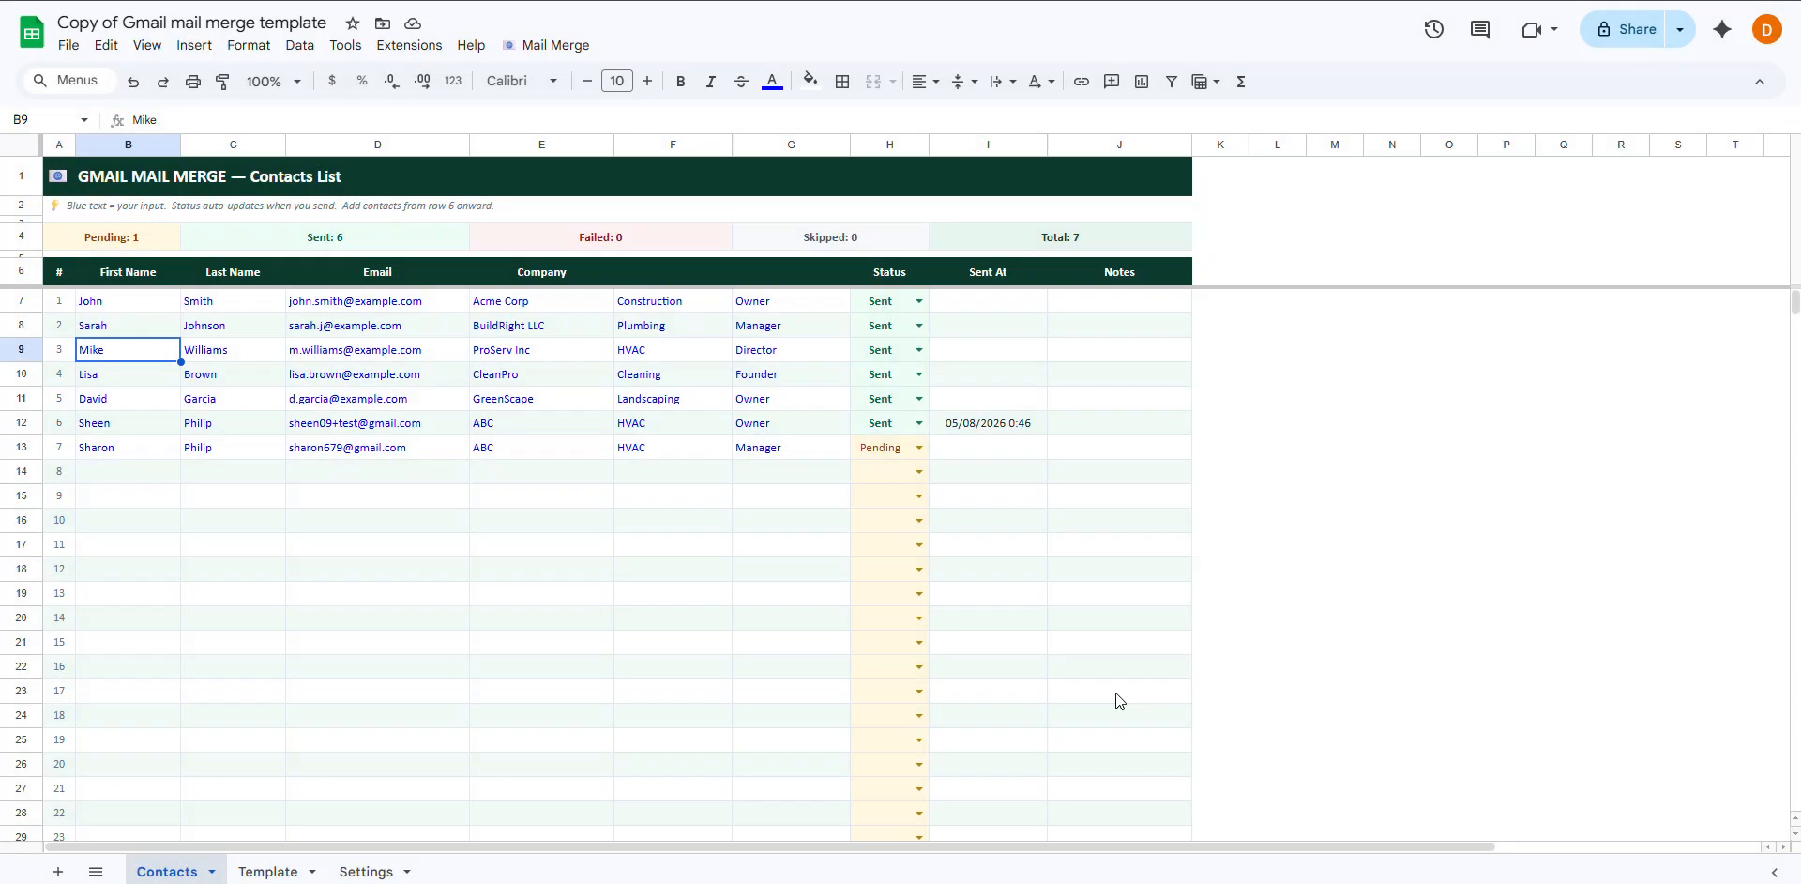
{"action": "left_click", "coordinate": [539, 45]}
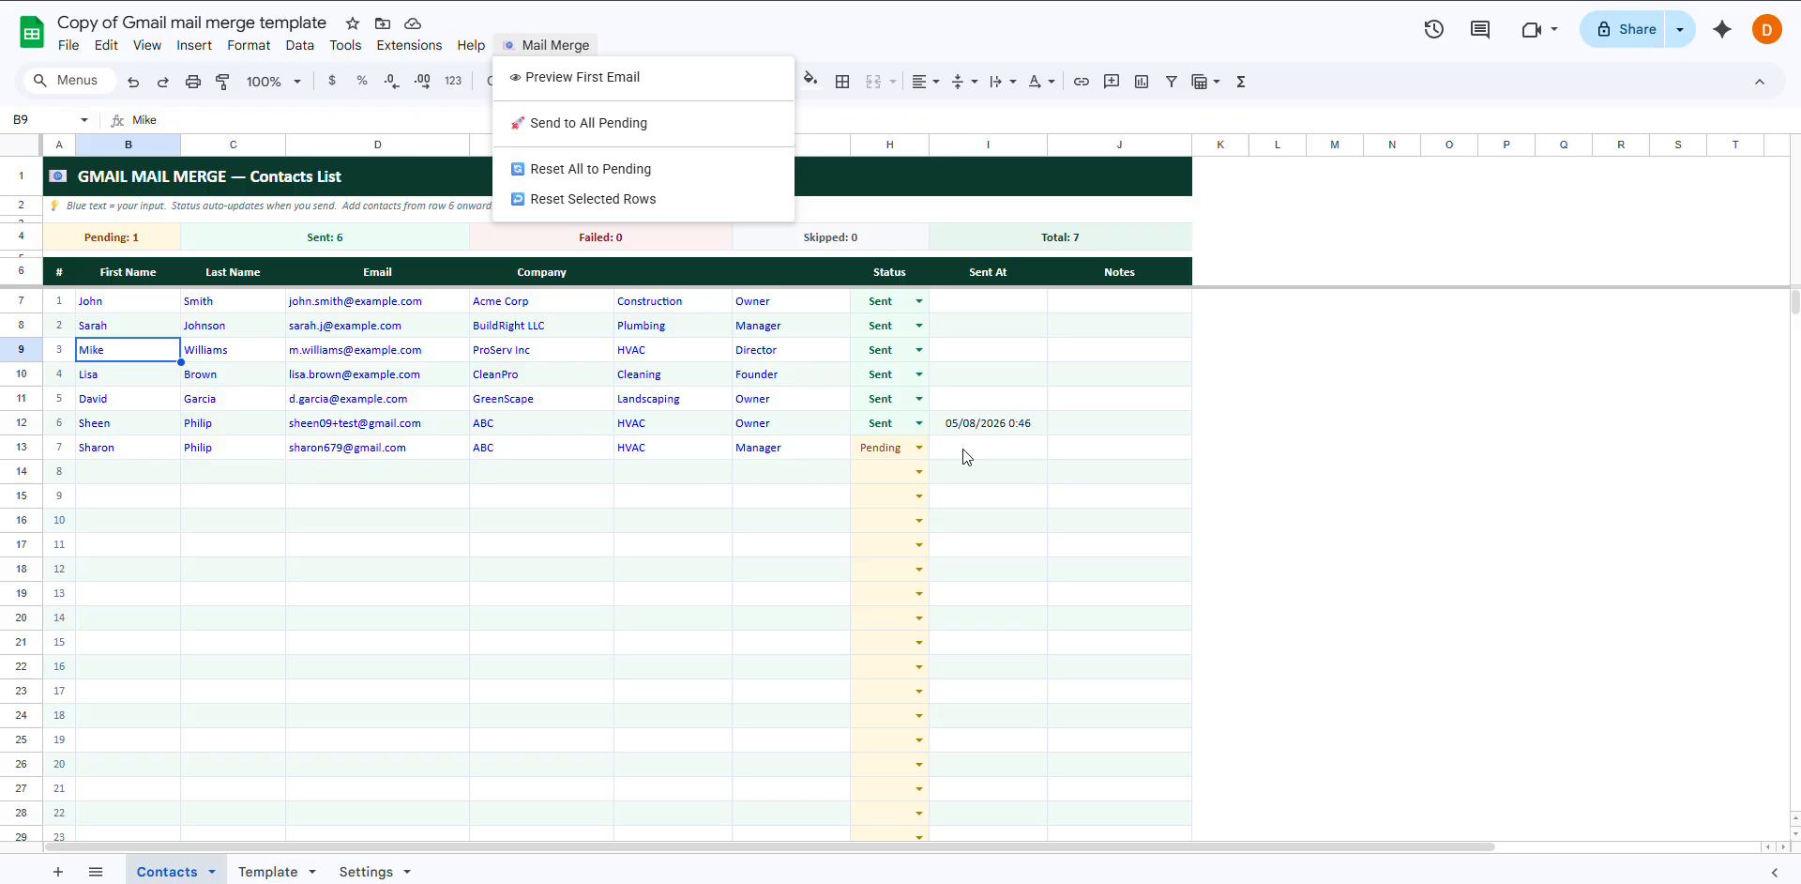
{"action": "left_click", "coordinate": [624, 126]}
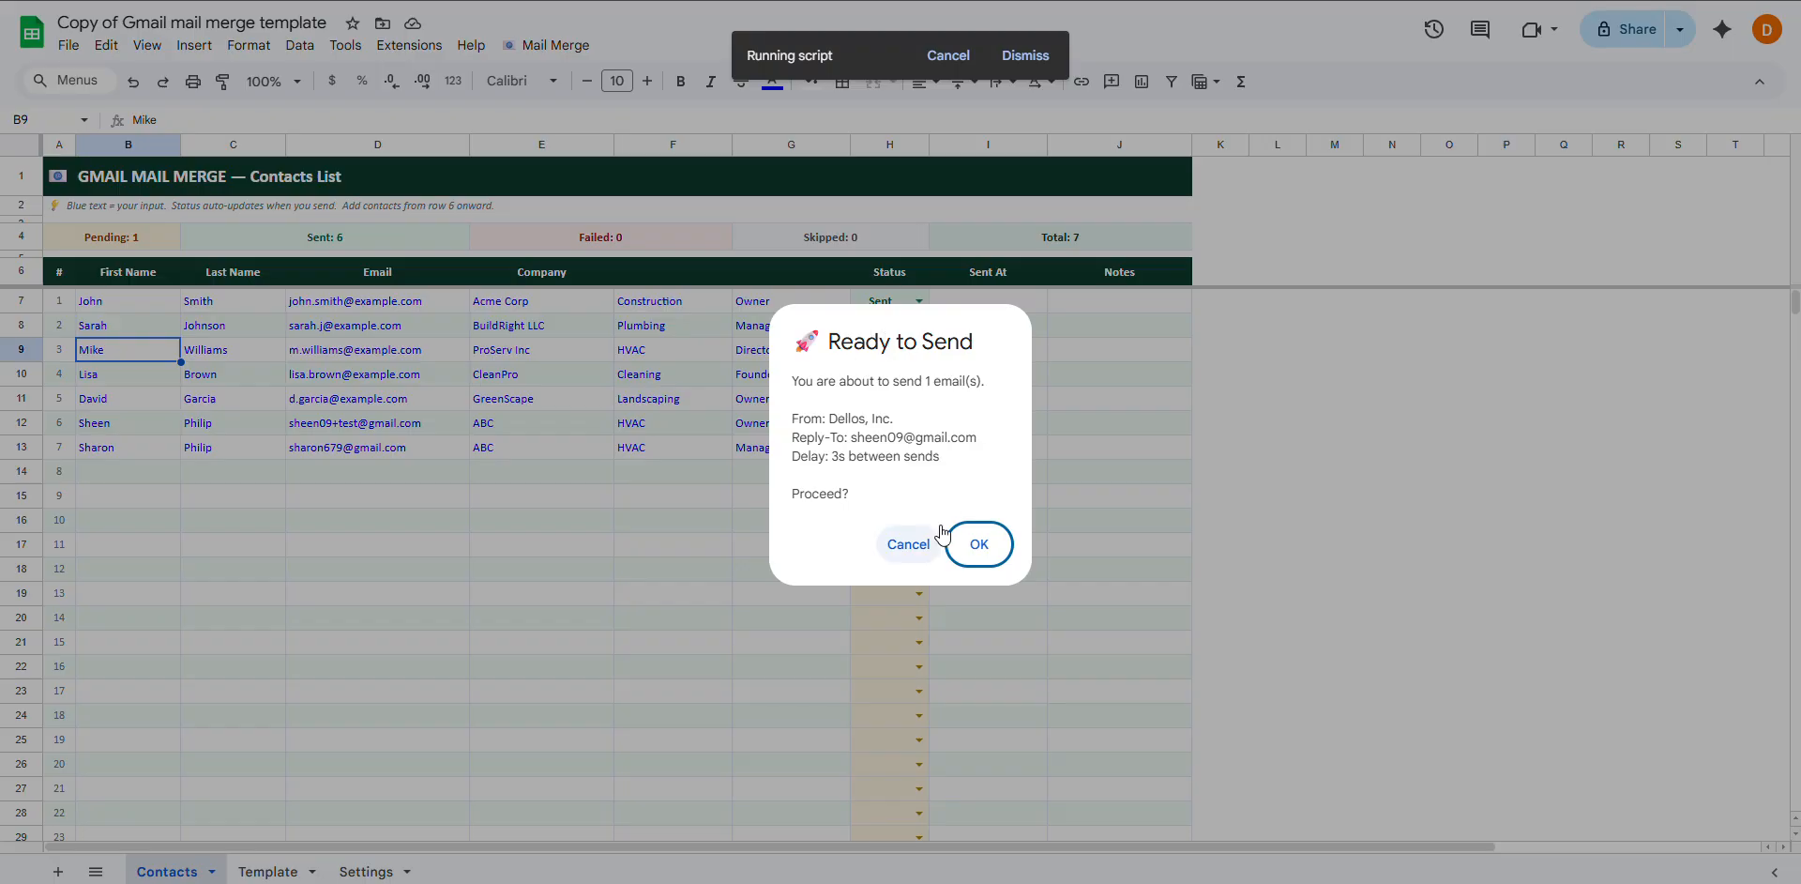
{"action": "left_click", "coordinate": [985, 544]}
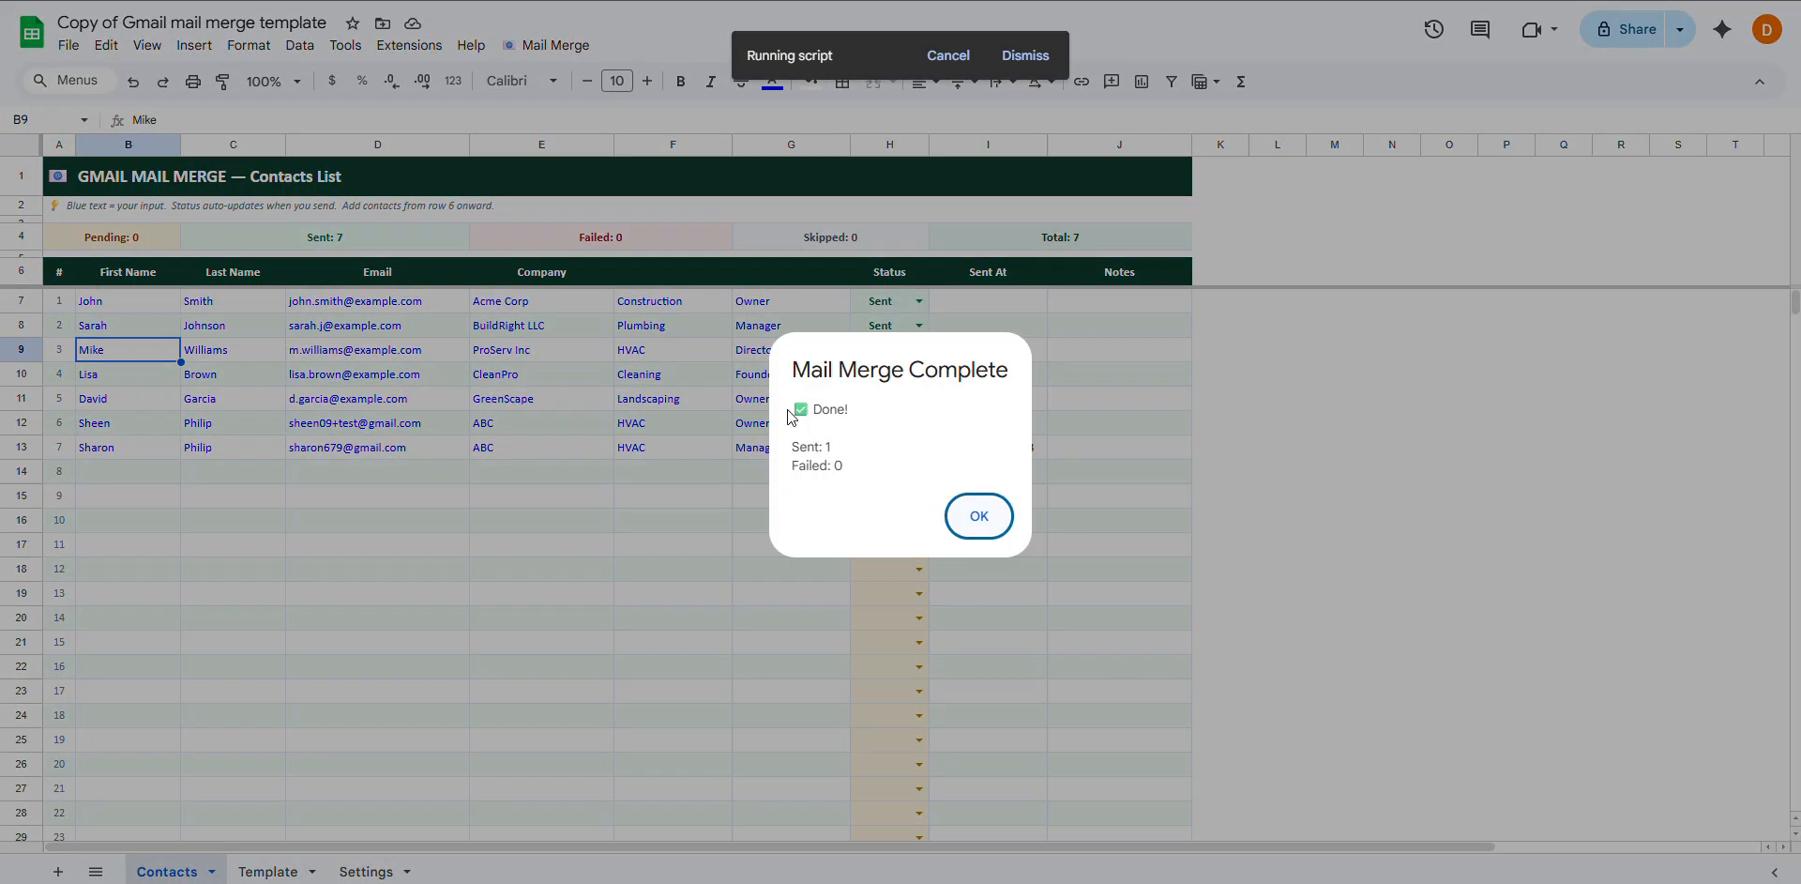
{"action": "left_click_drag", "start_coordinate": [792, 447], "coordinate": [831, 447]}
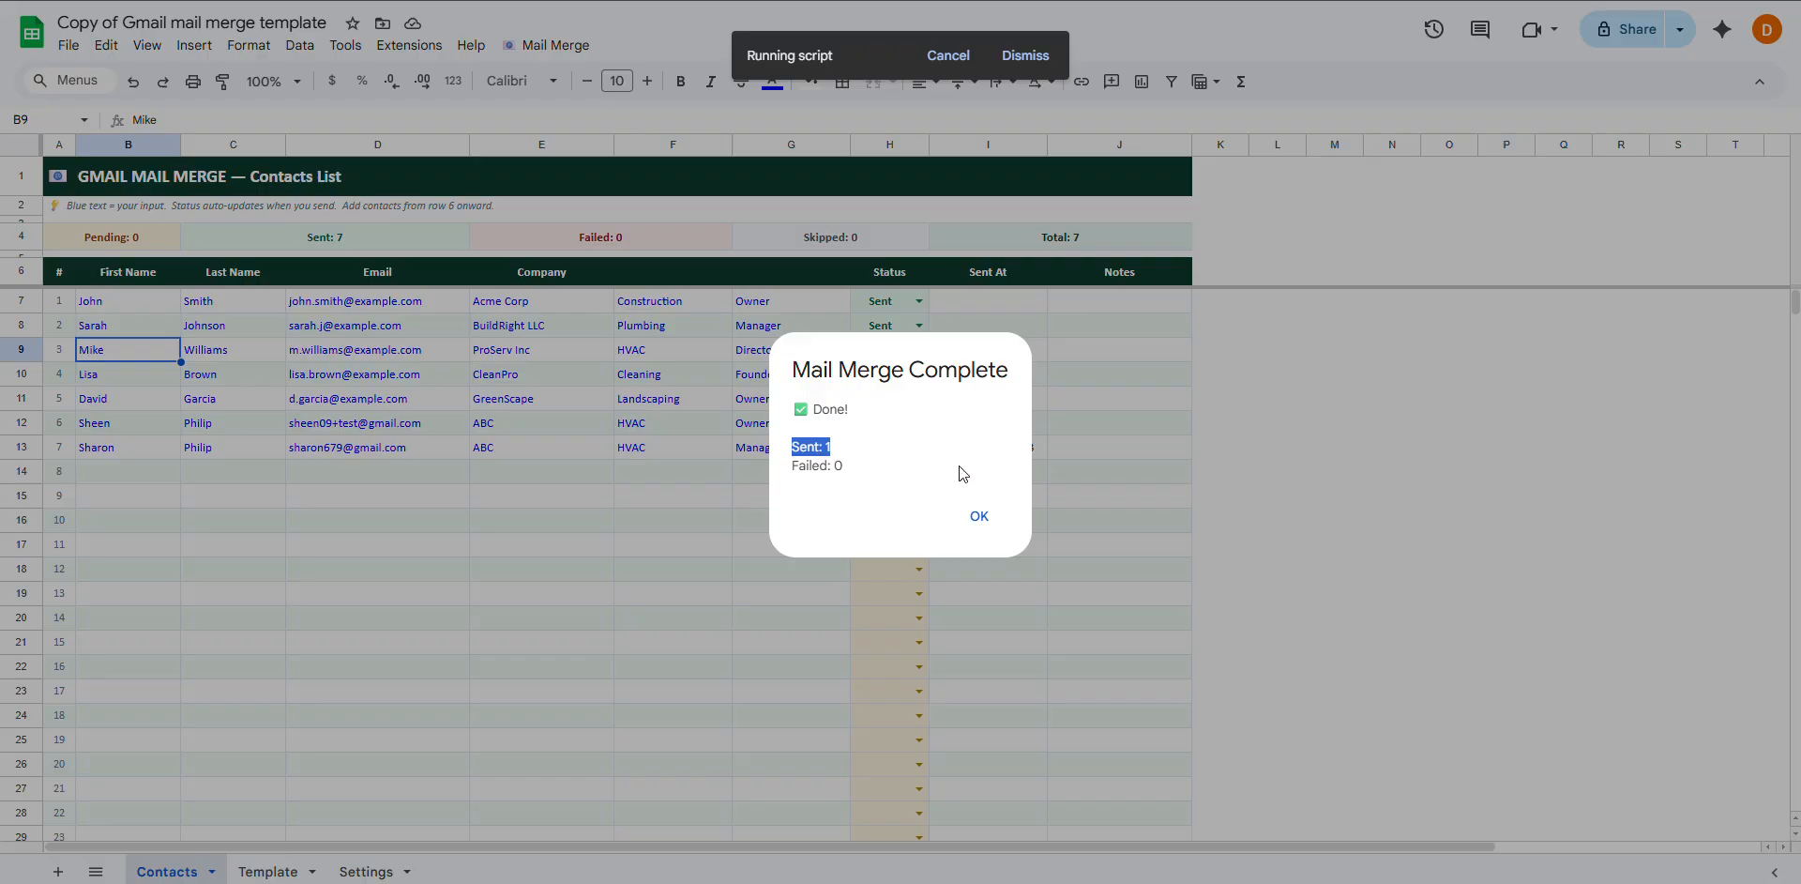
{"action": "left_click", "coordinate": [980, 517]}
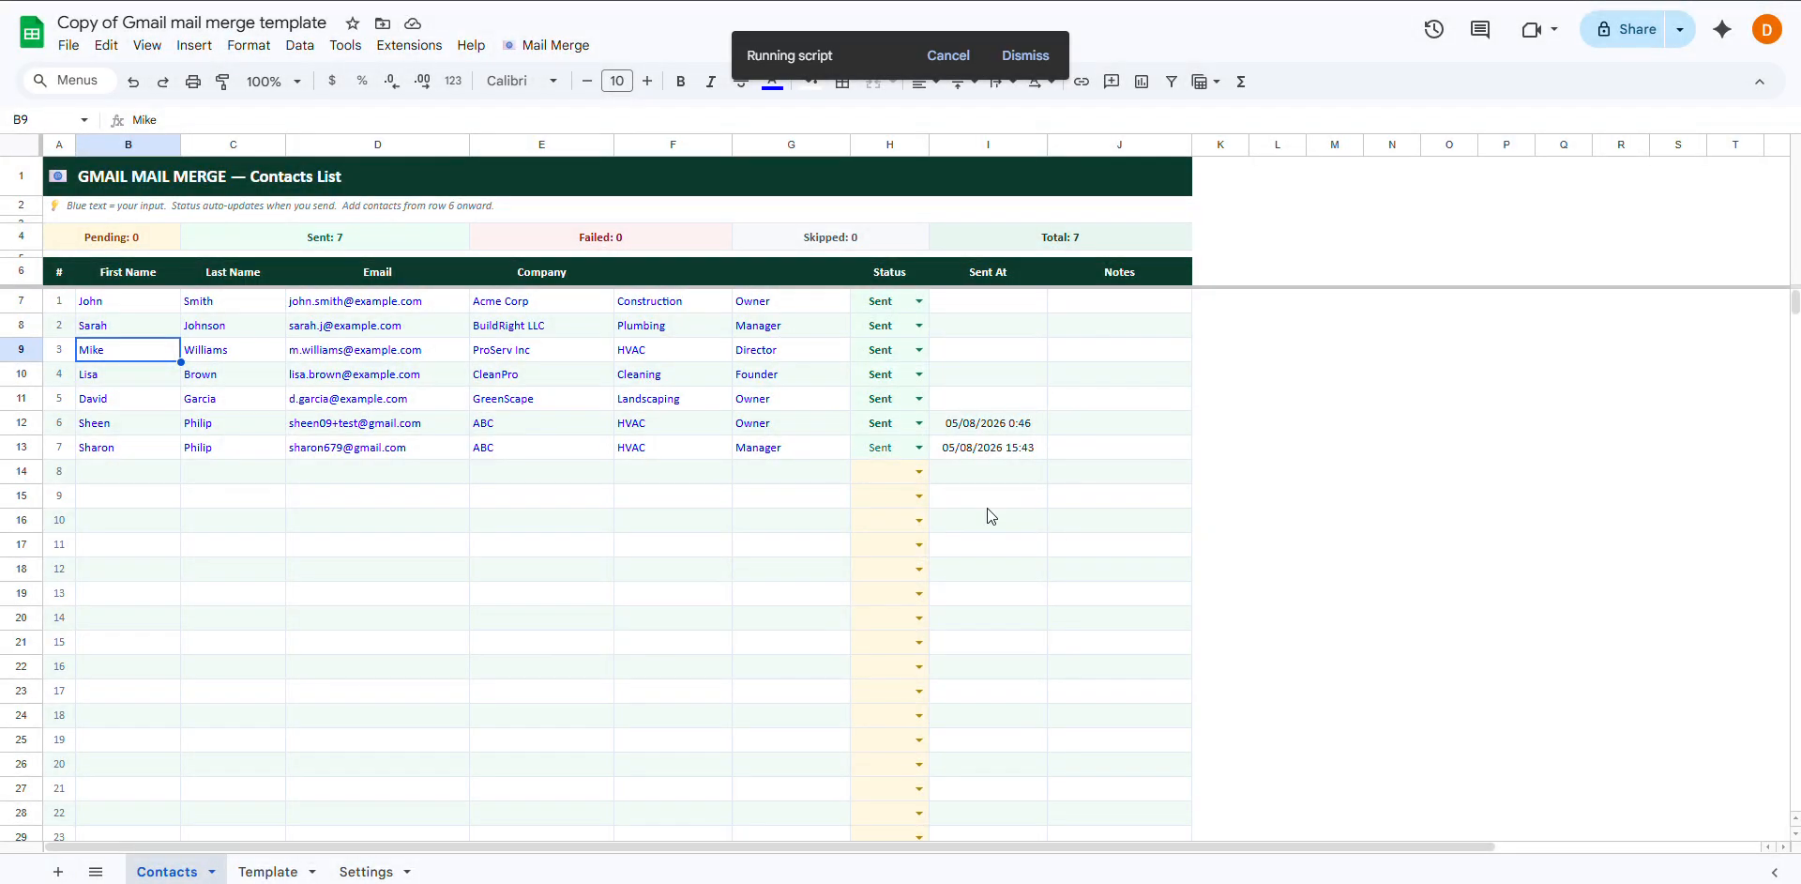
{"action": "left_click", "coordinate": [998, 453]}
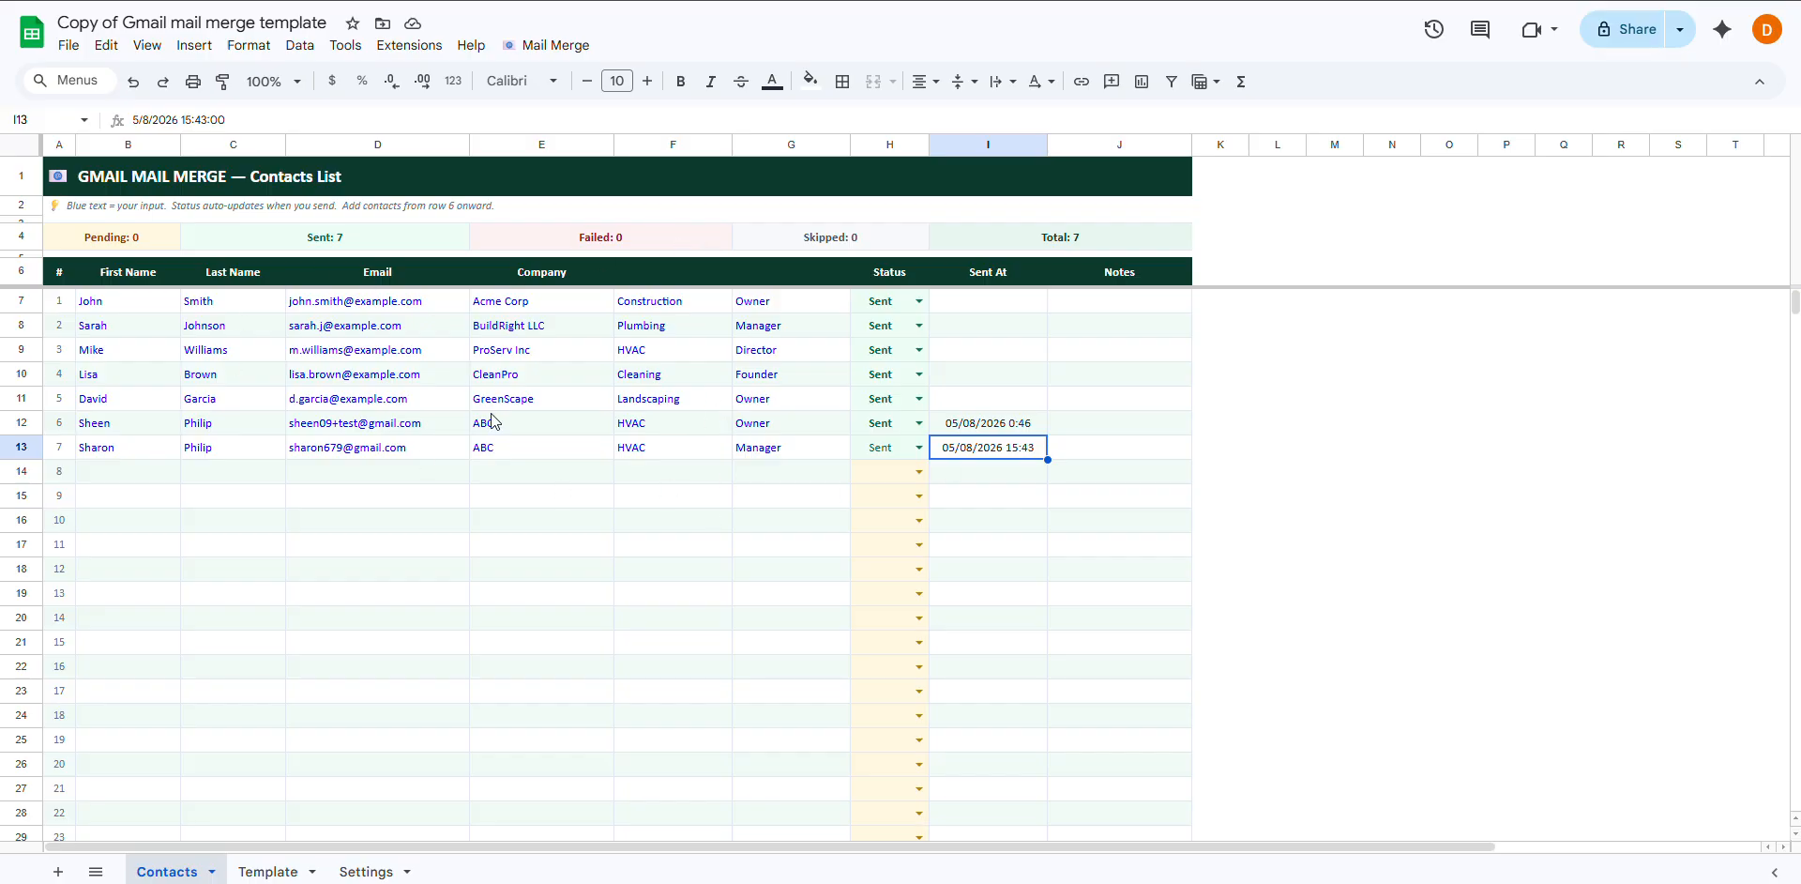
Run Mail Merge > Reset All to Pending and confirm, clearing every Sent At timestamp
{"action": "left_click", "coordinate": [535, 46]}
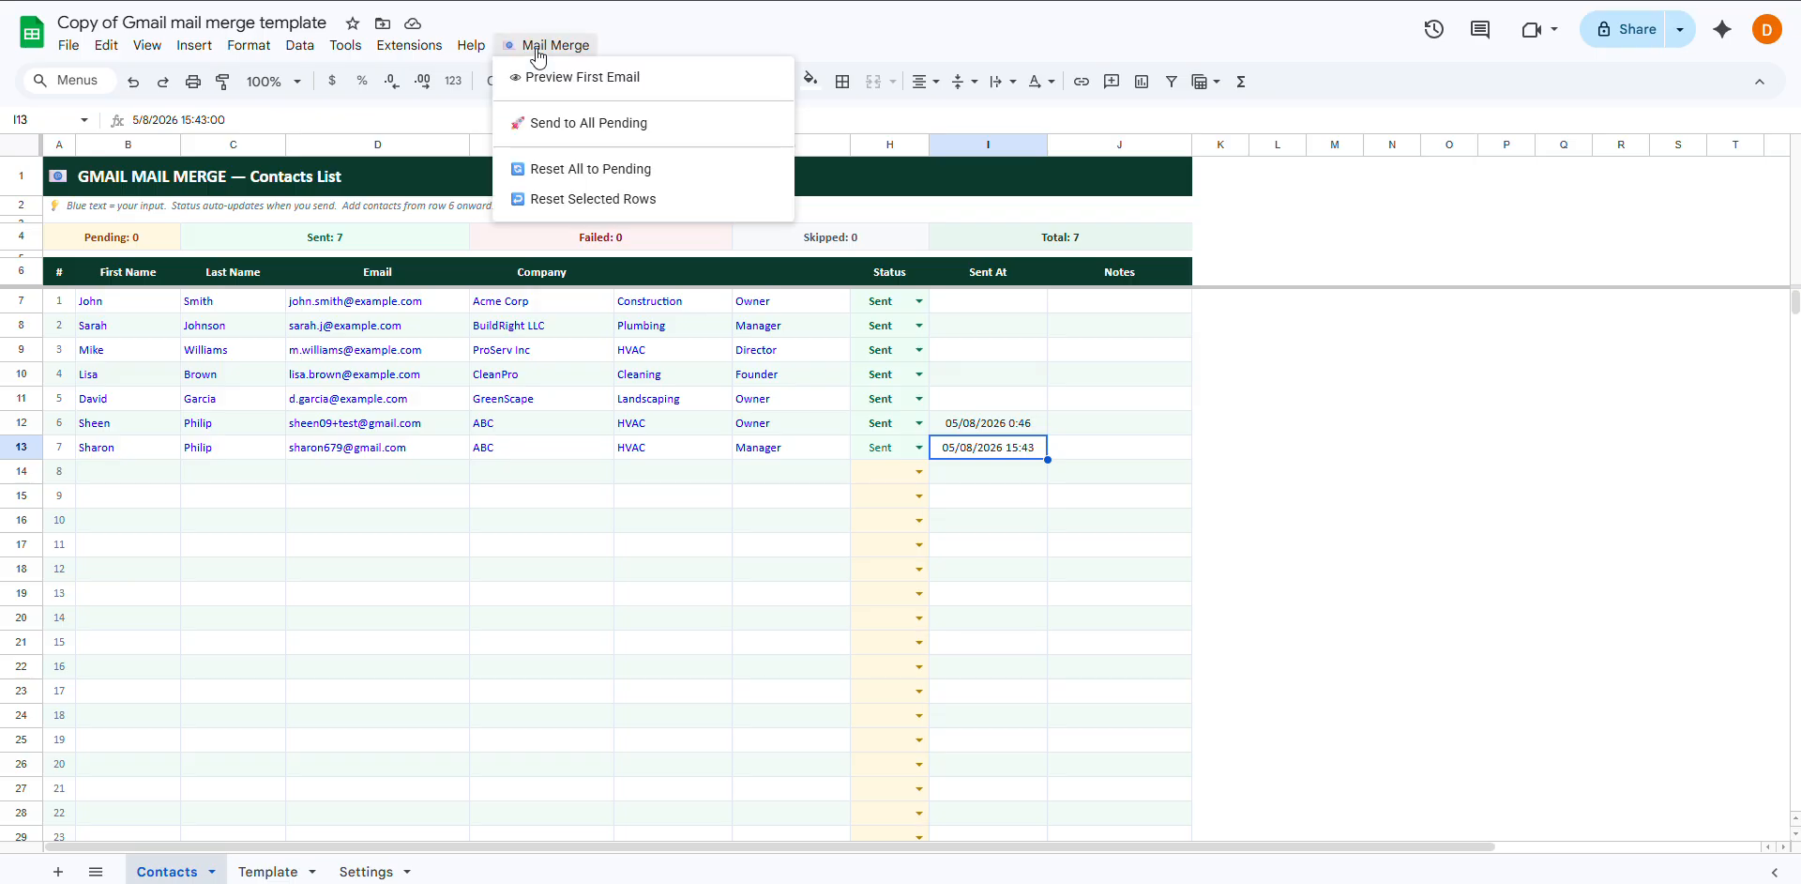
{"action": "left_click", "coordinate": [622, 170]}
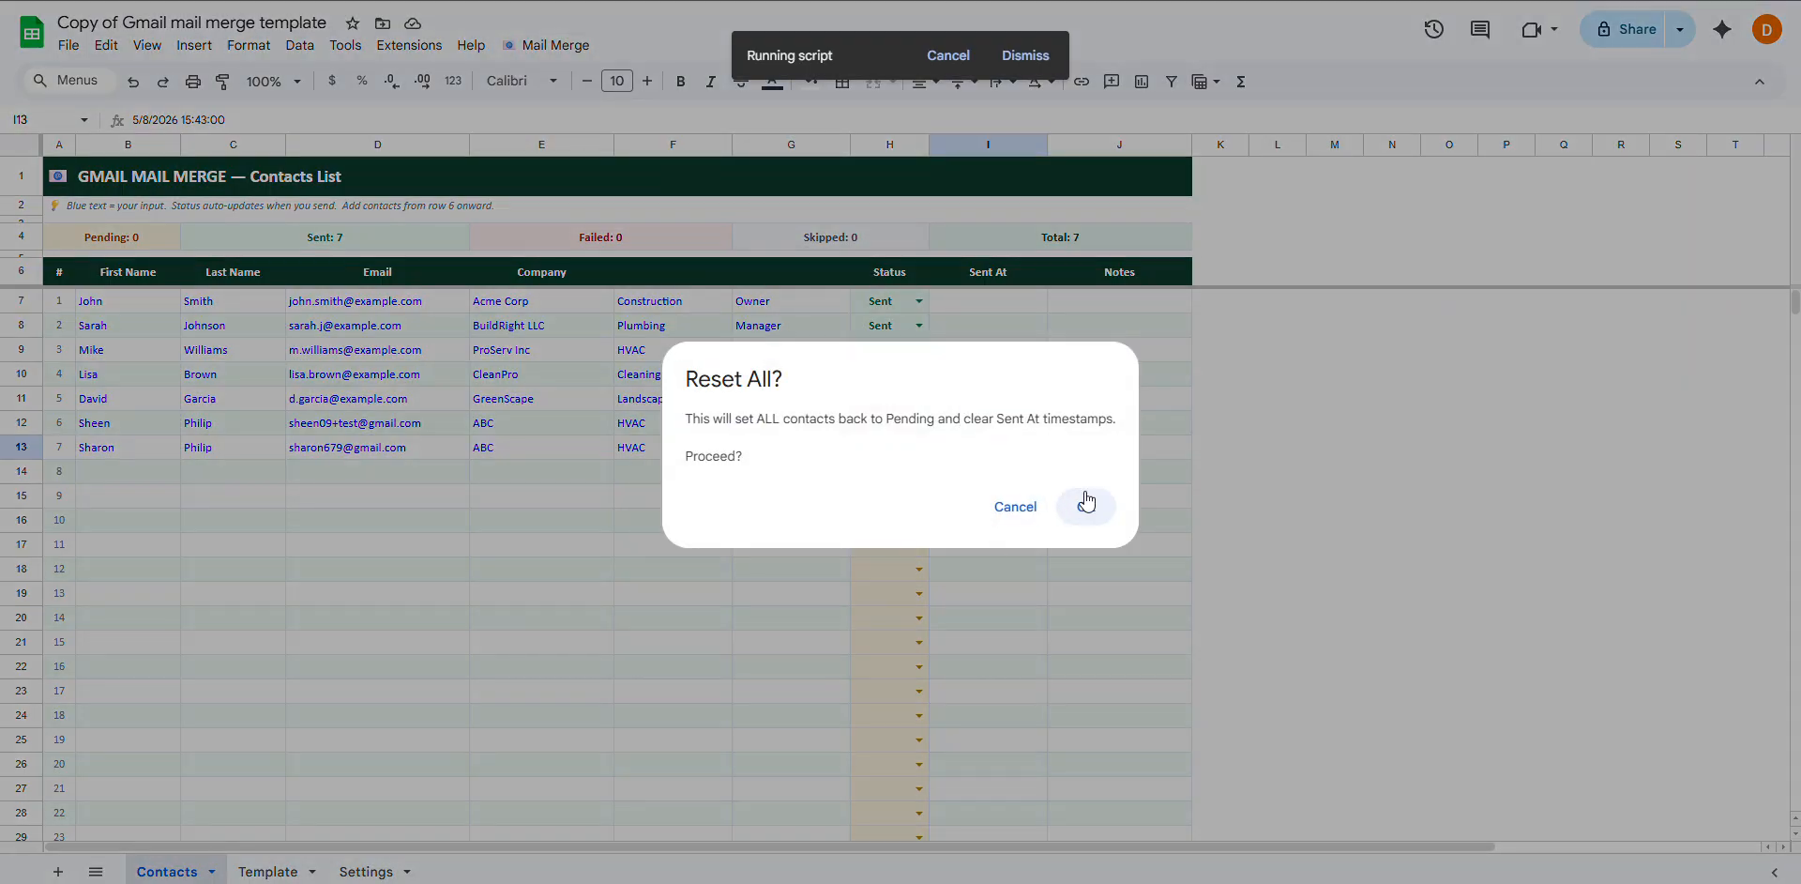
{"action": "left_click", "coordinate": [1086, 504]}
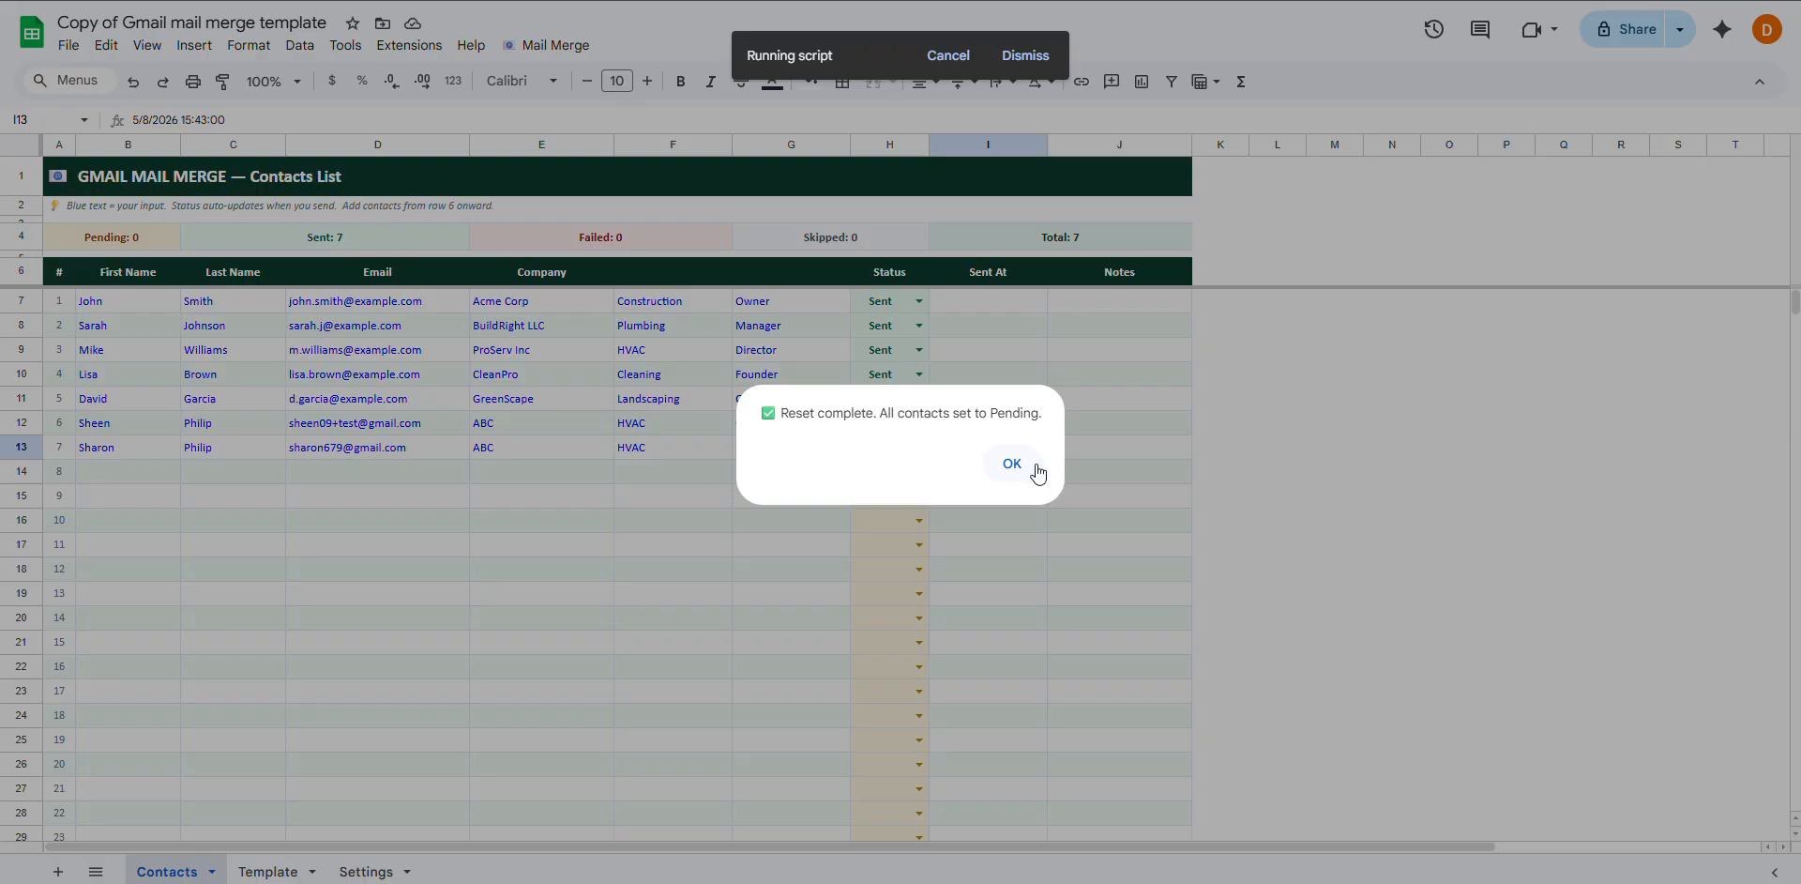
{"action": "left_click", "coordinate": [1025, 469]}
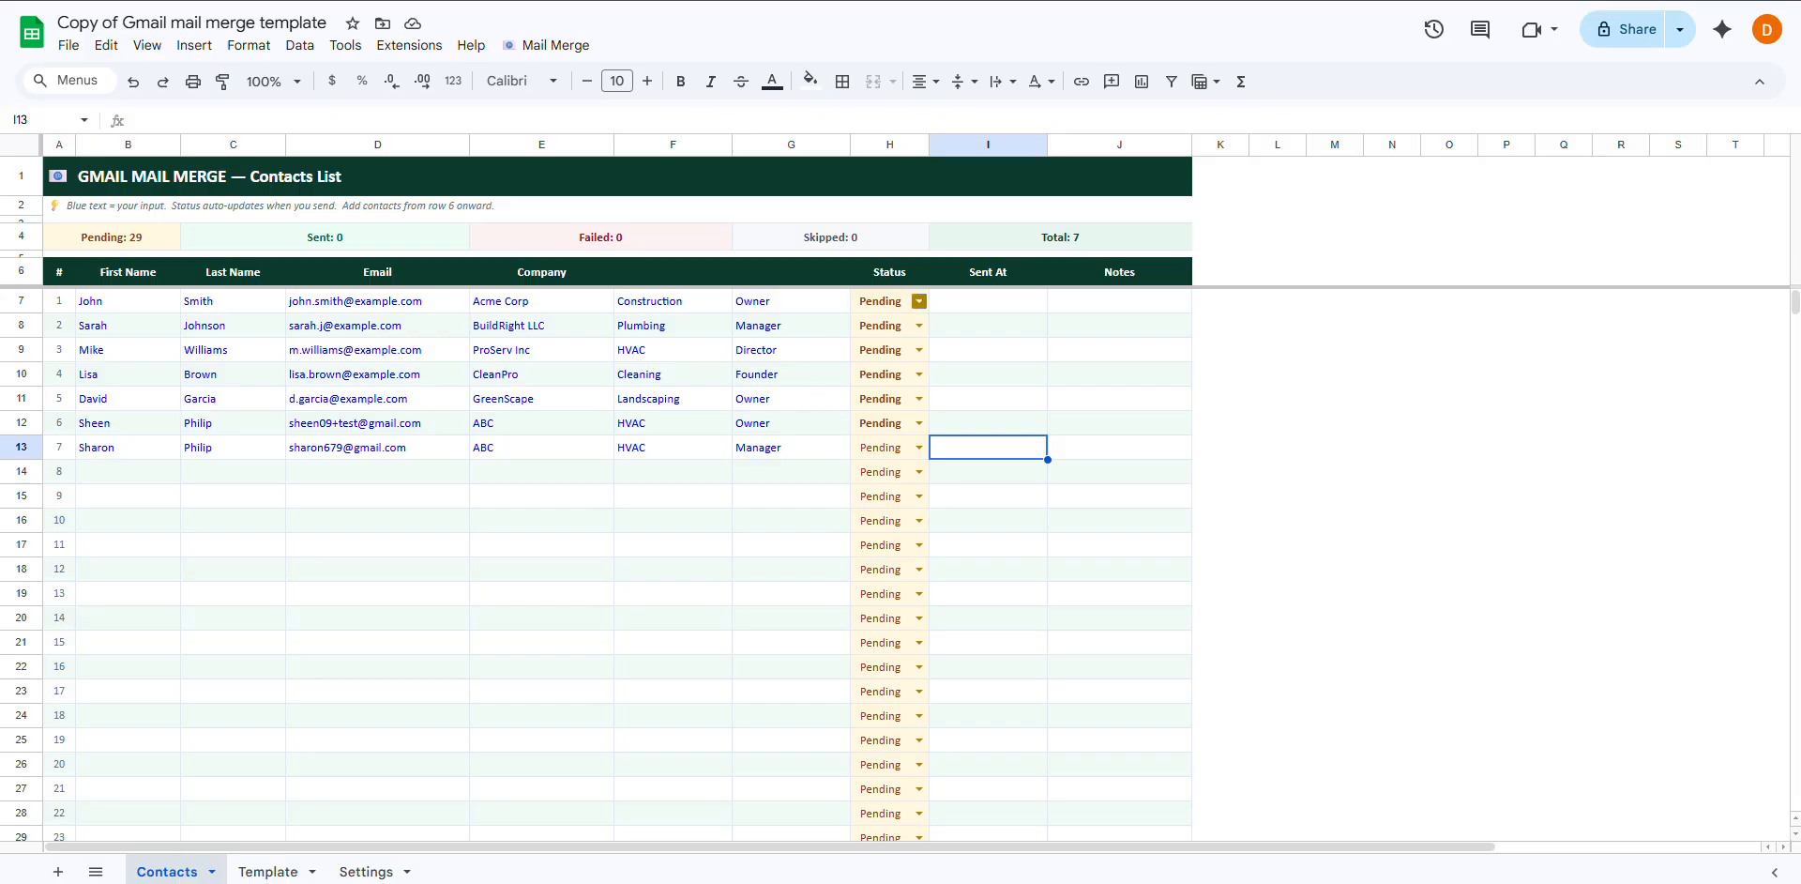
Change cell H7's status dropdown to Skip
{"action": "left_click", "coordinate": [919, 300]}
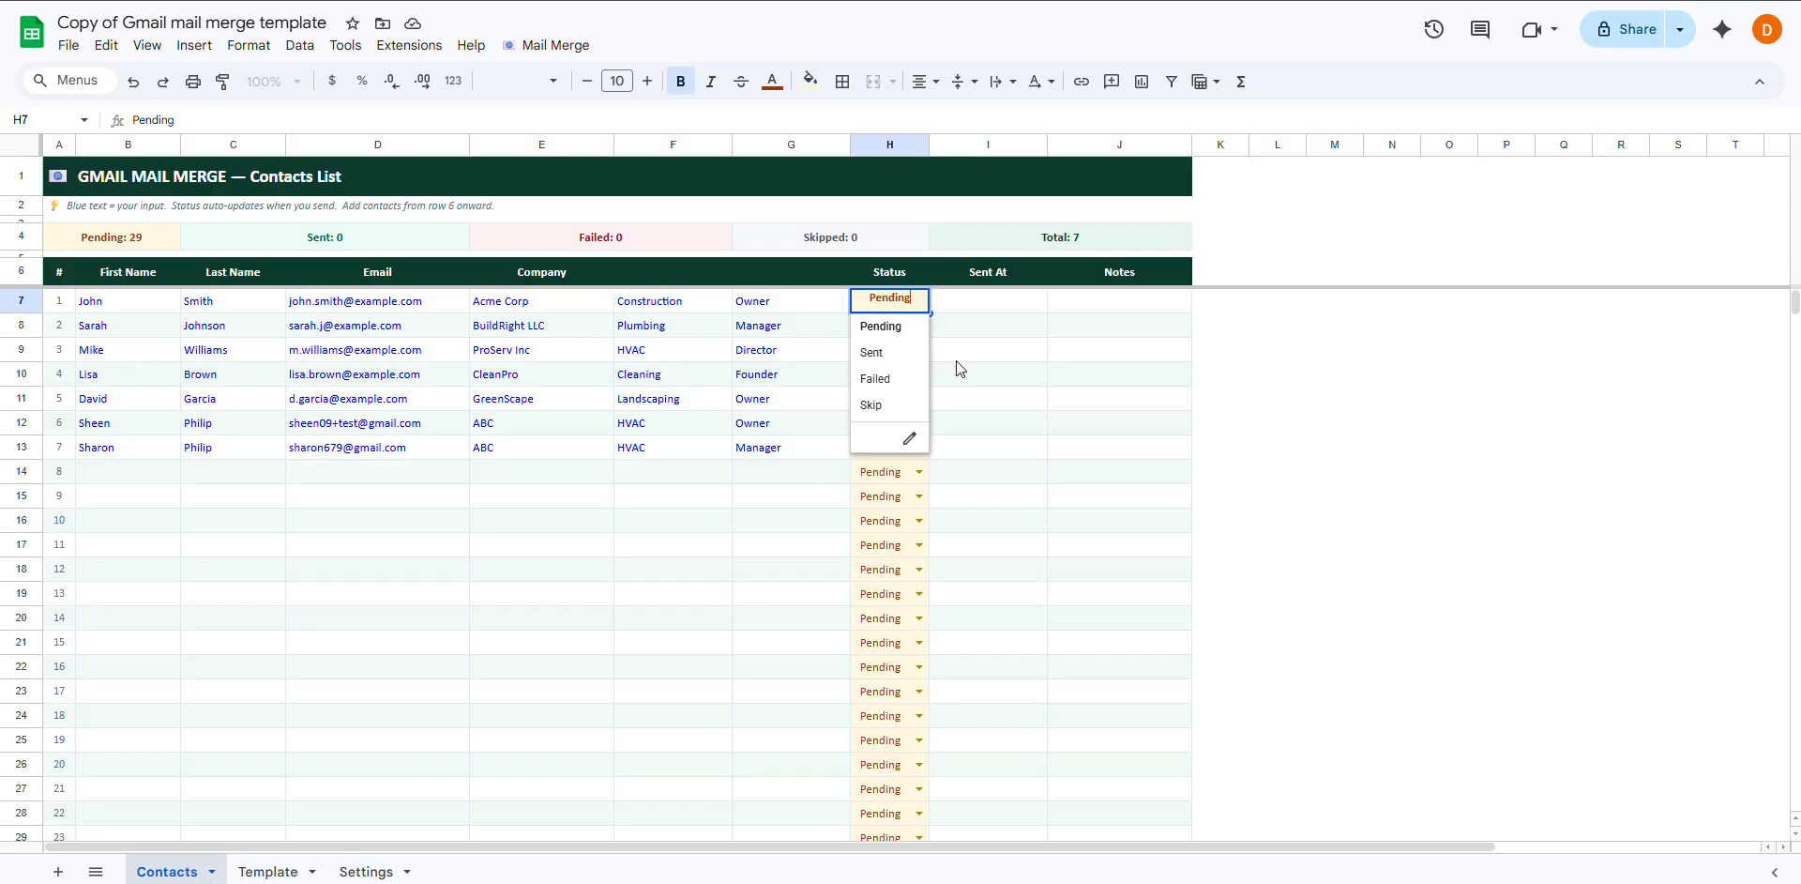
{"action": "left_click", "coordinate": [881, 405]}
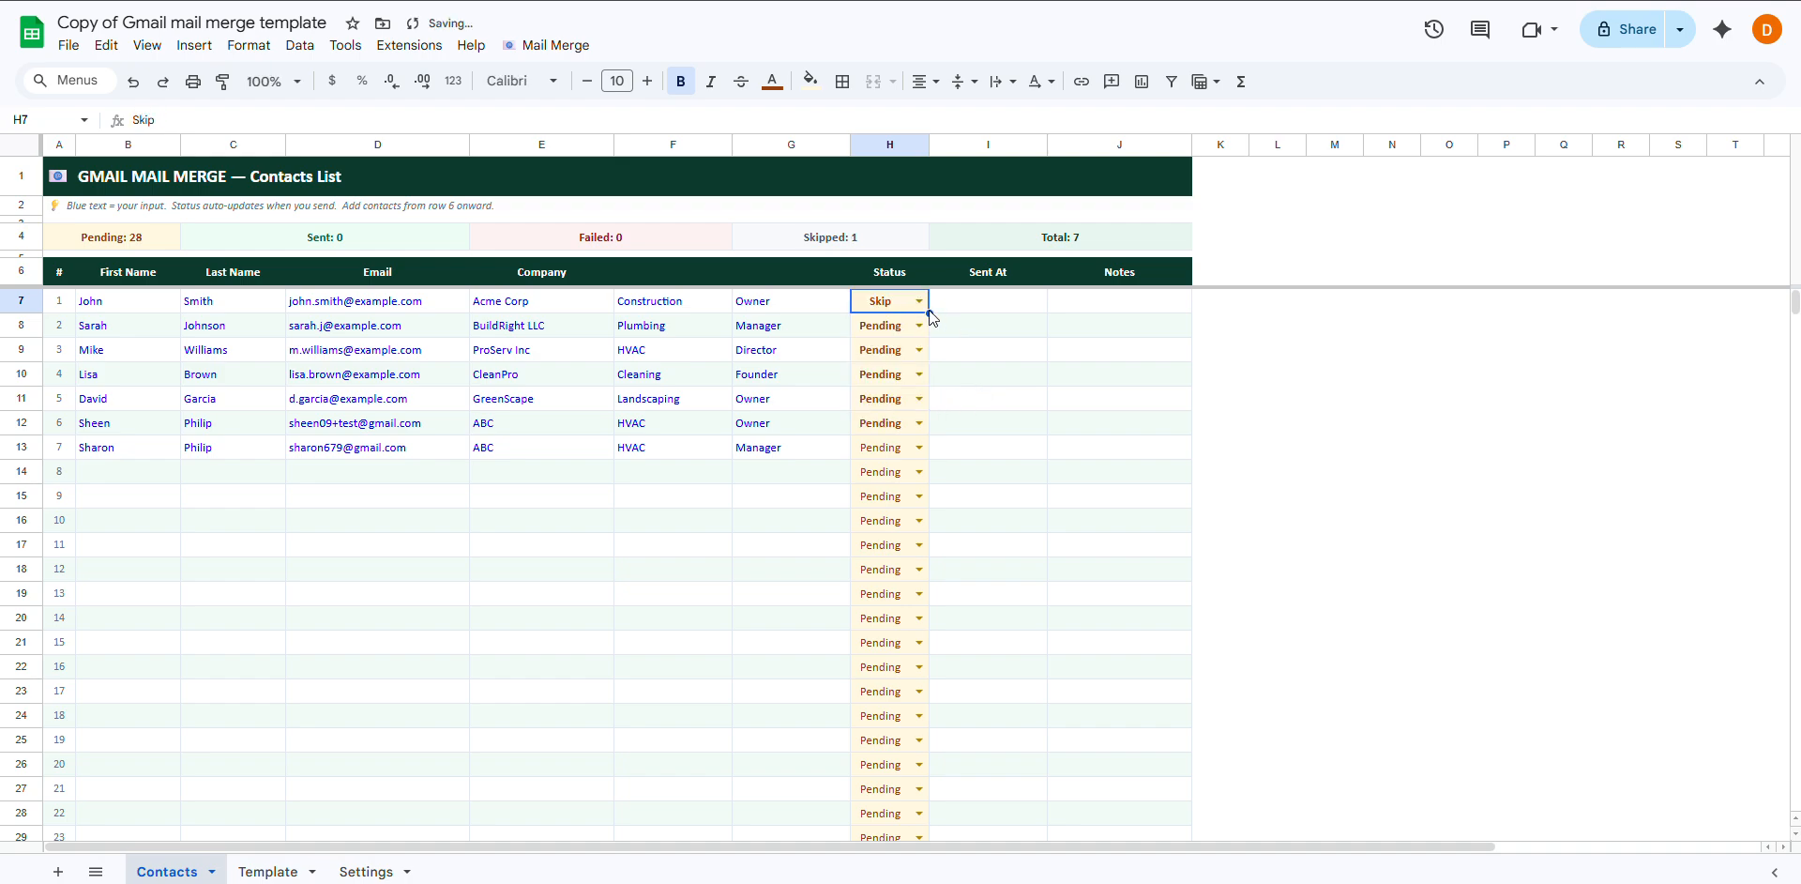